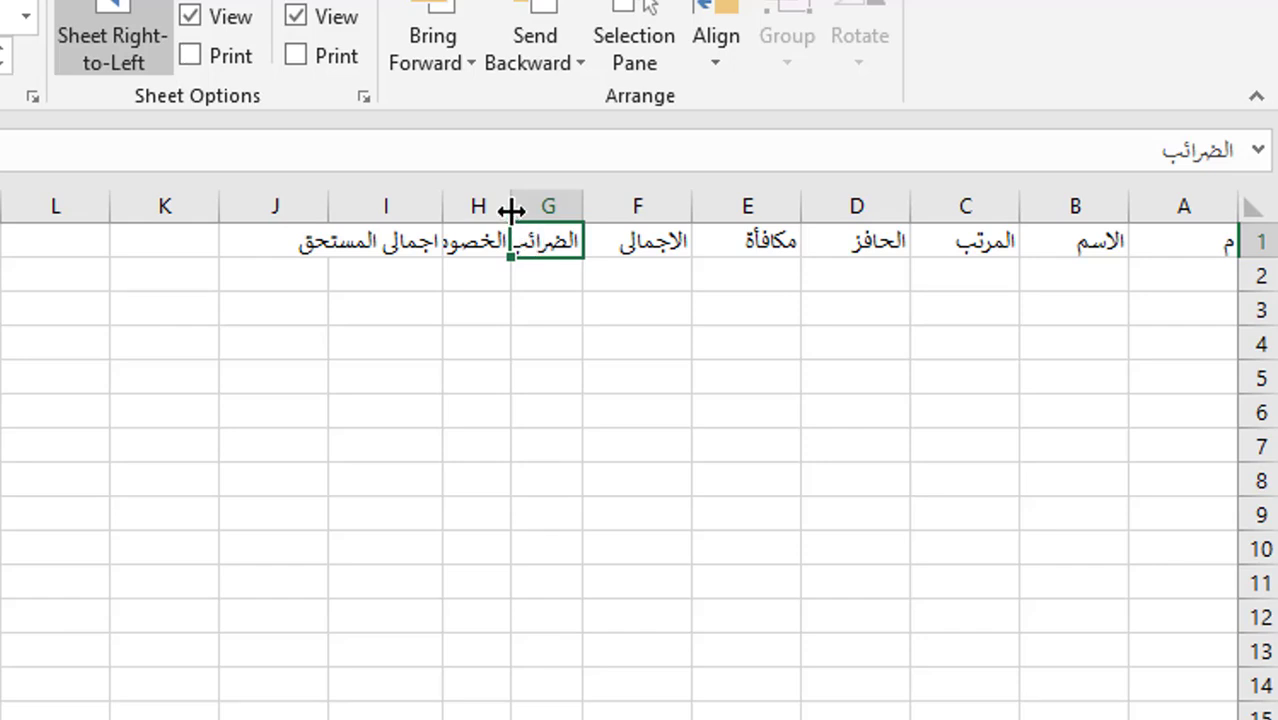
- Widen column G and AutoFit columns H and I to fit the tax, deductions and total-due headings
drag(511, 210, 485, 210)
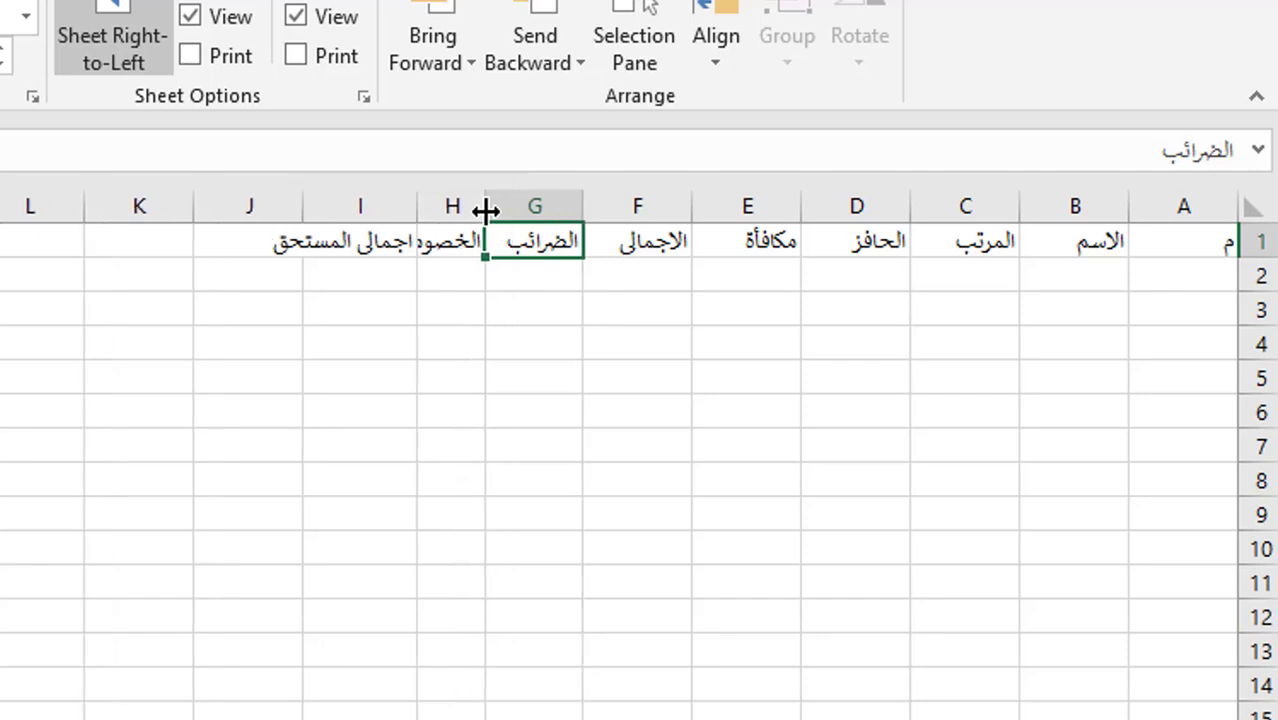
double_click(417, 207)
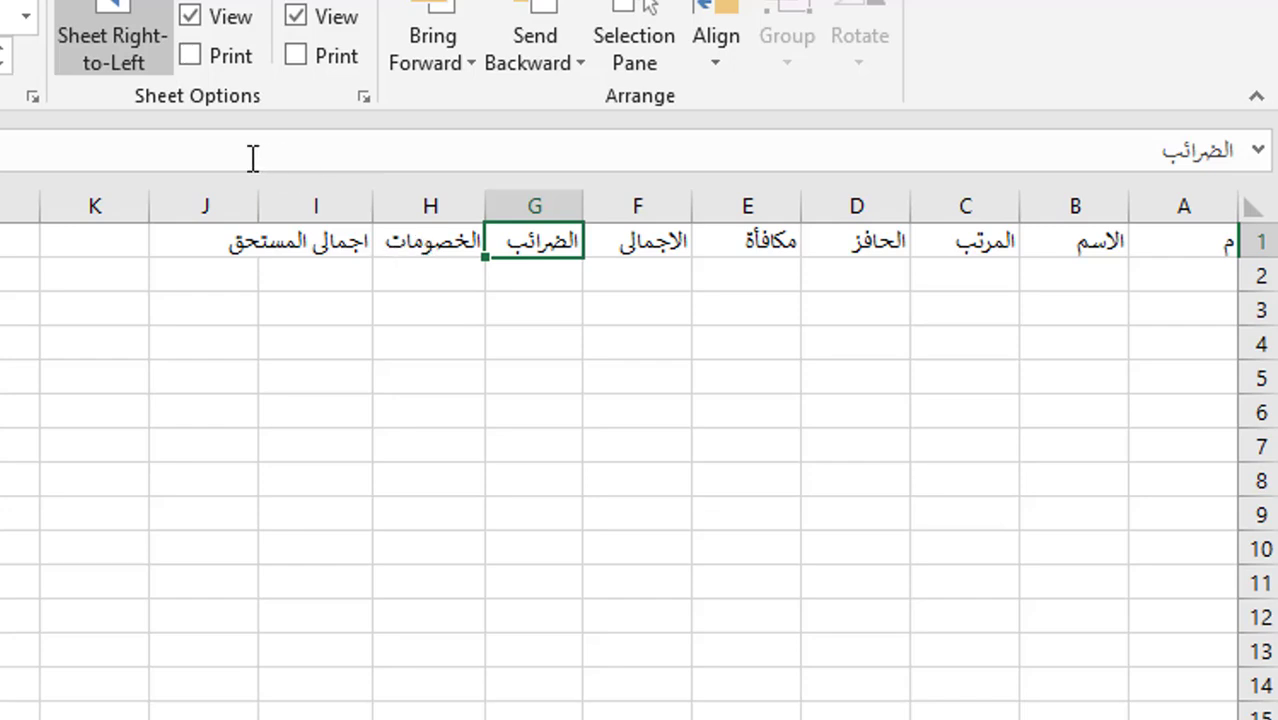
double_click(255, 203)
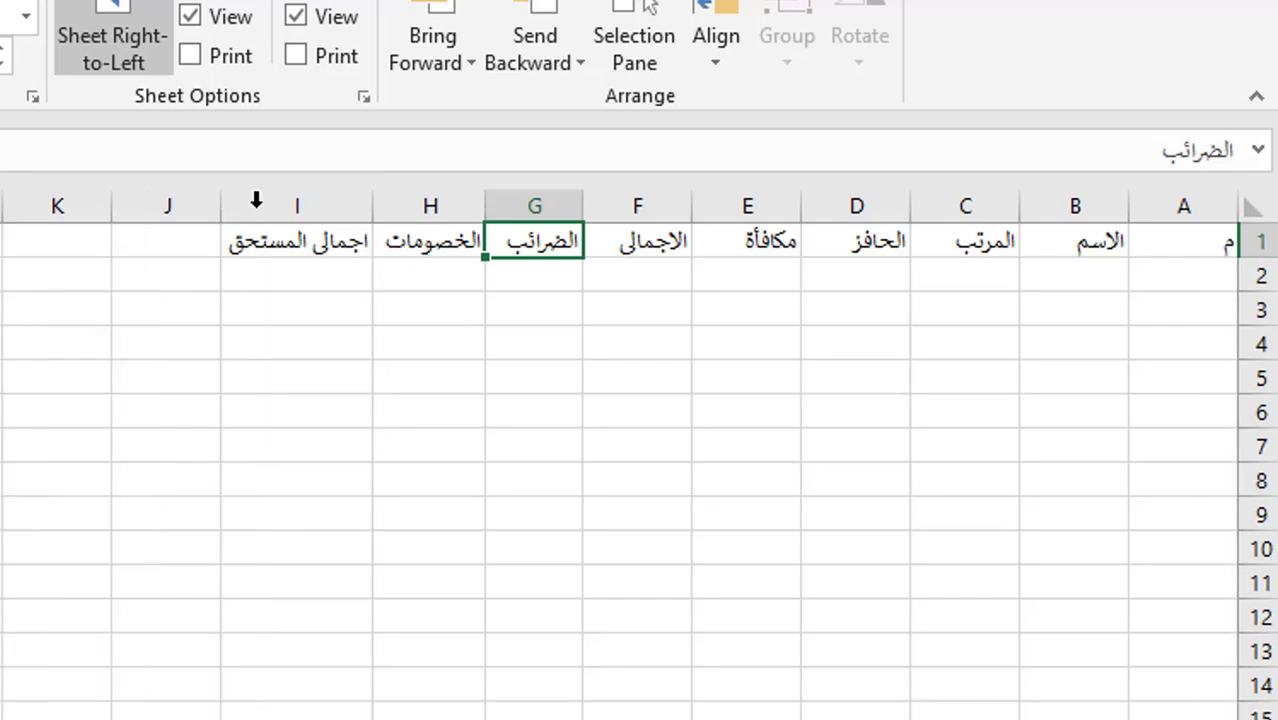
- Enter serial 1, the first employee's name, salary 2000, the incentive and the 30% bonus in row 2
click(1164, 274)
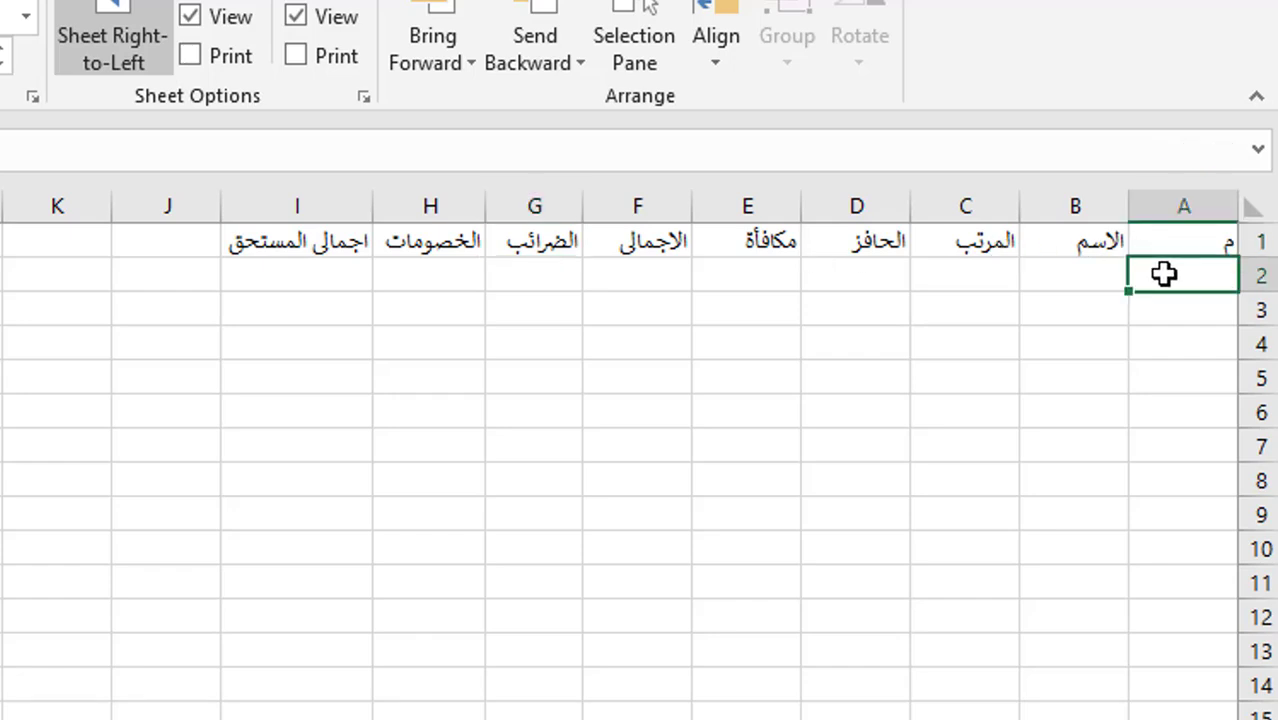
text(1)
key(Tab)
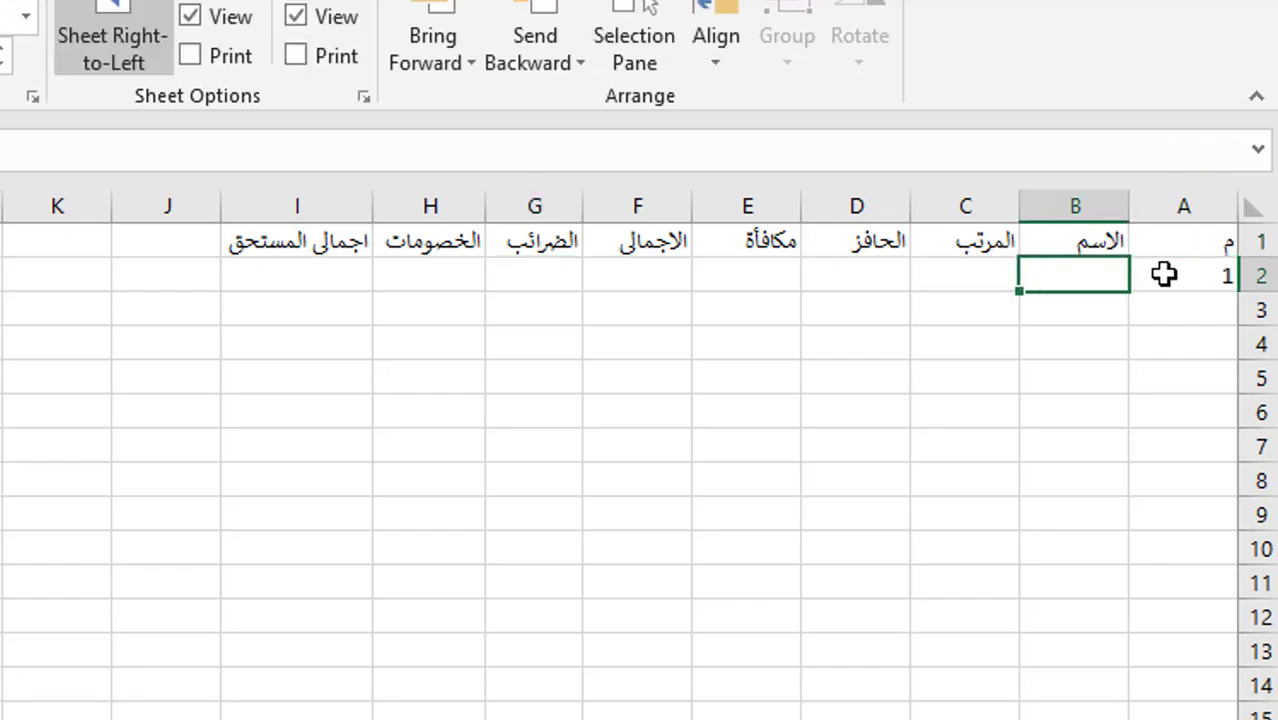
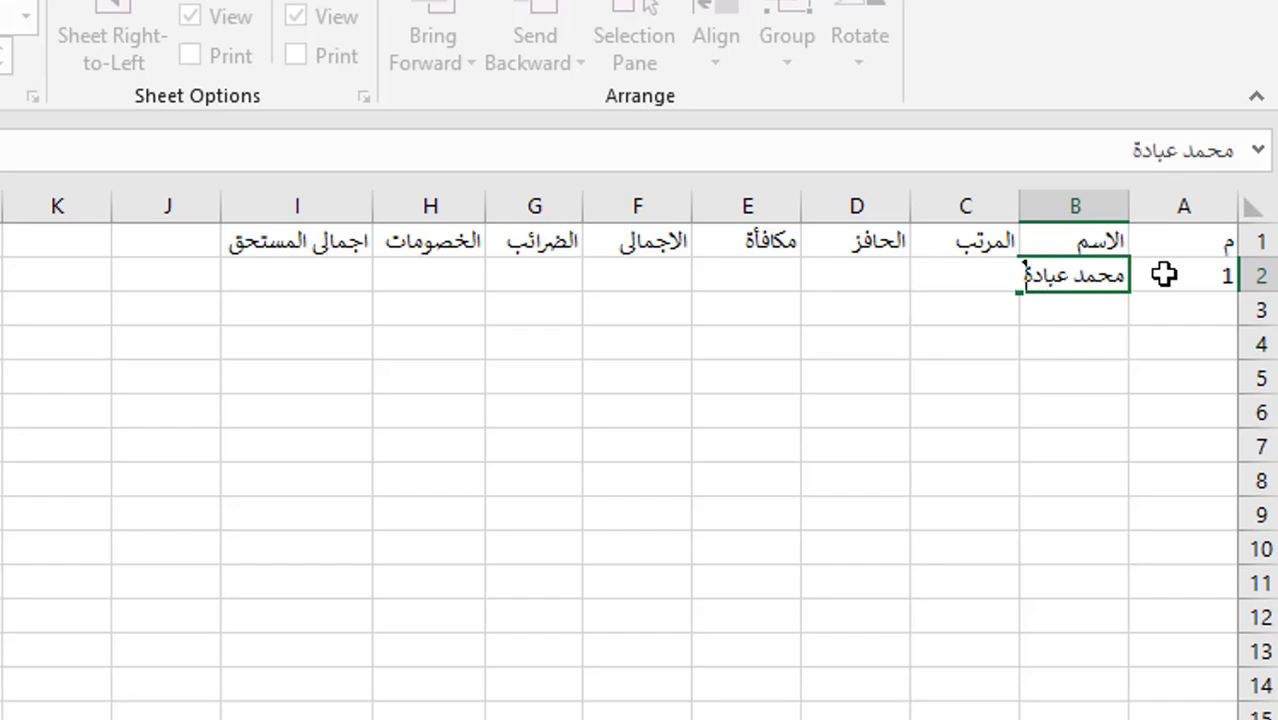
key(Tab)
text(20)
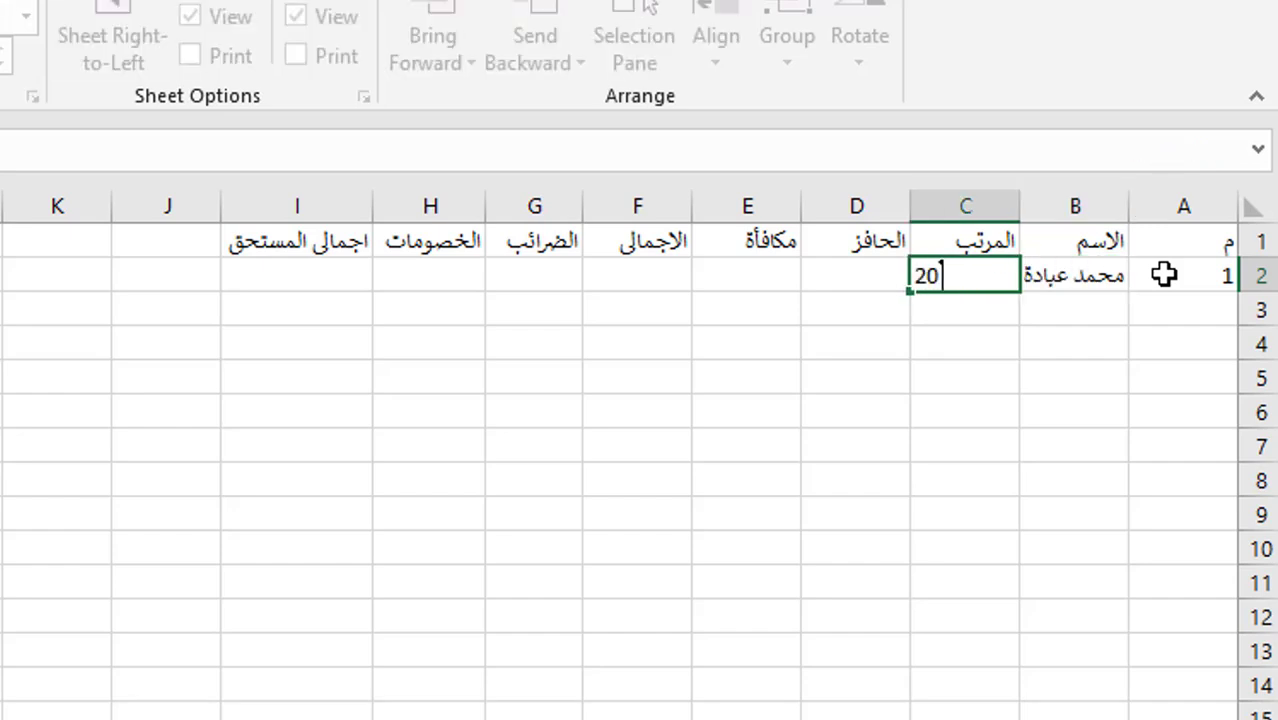
key(Tab)
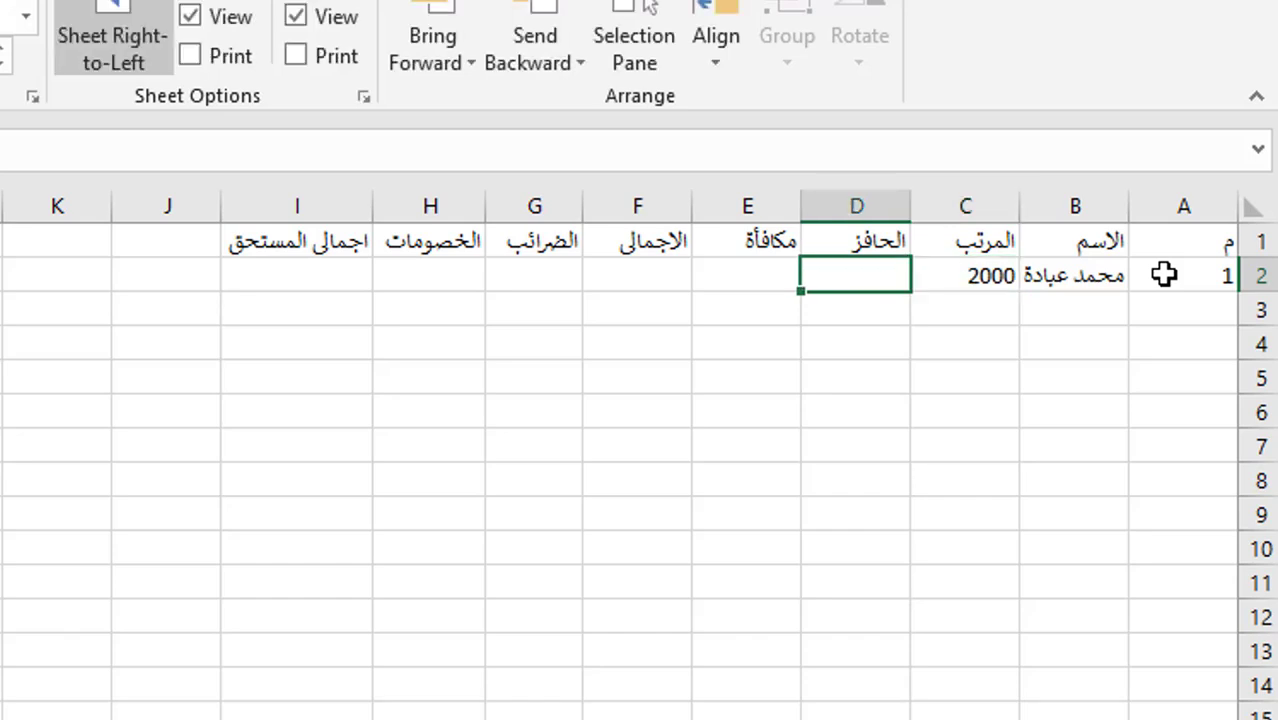
text(205)
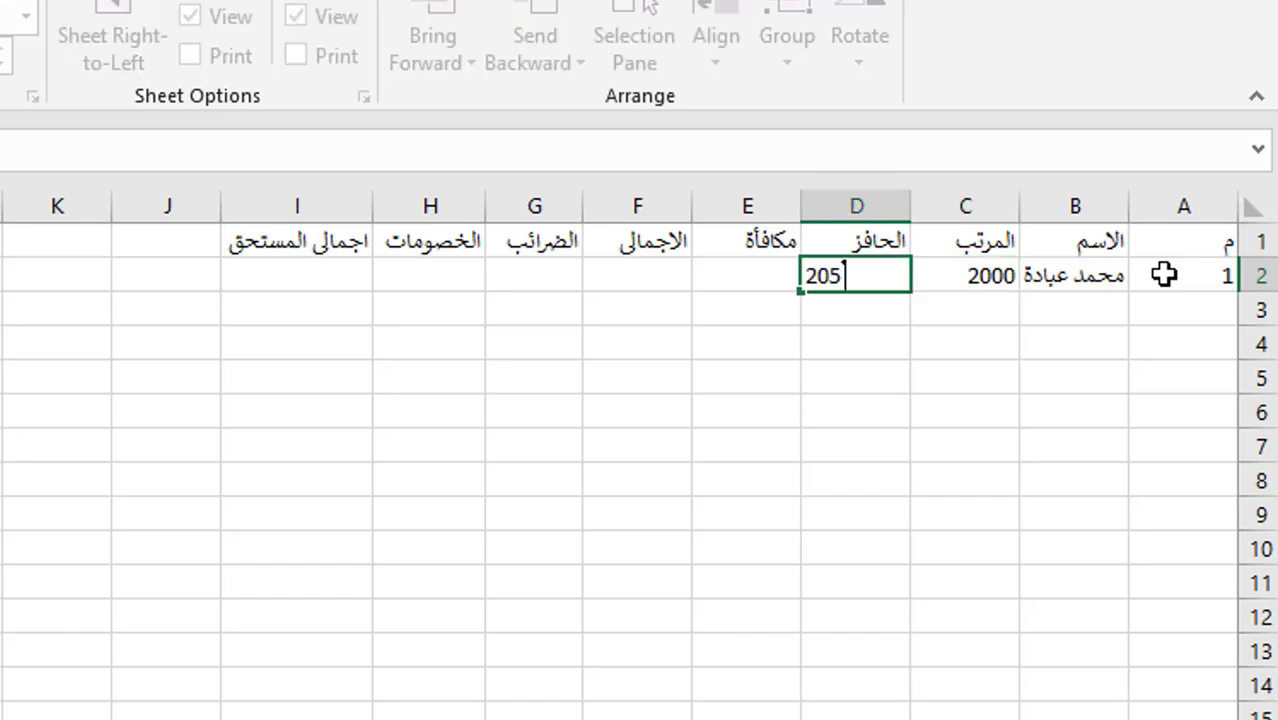
key(Tab)
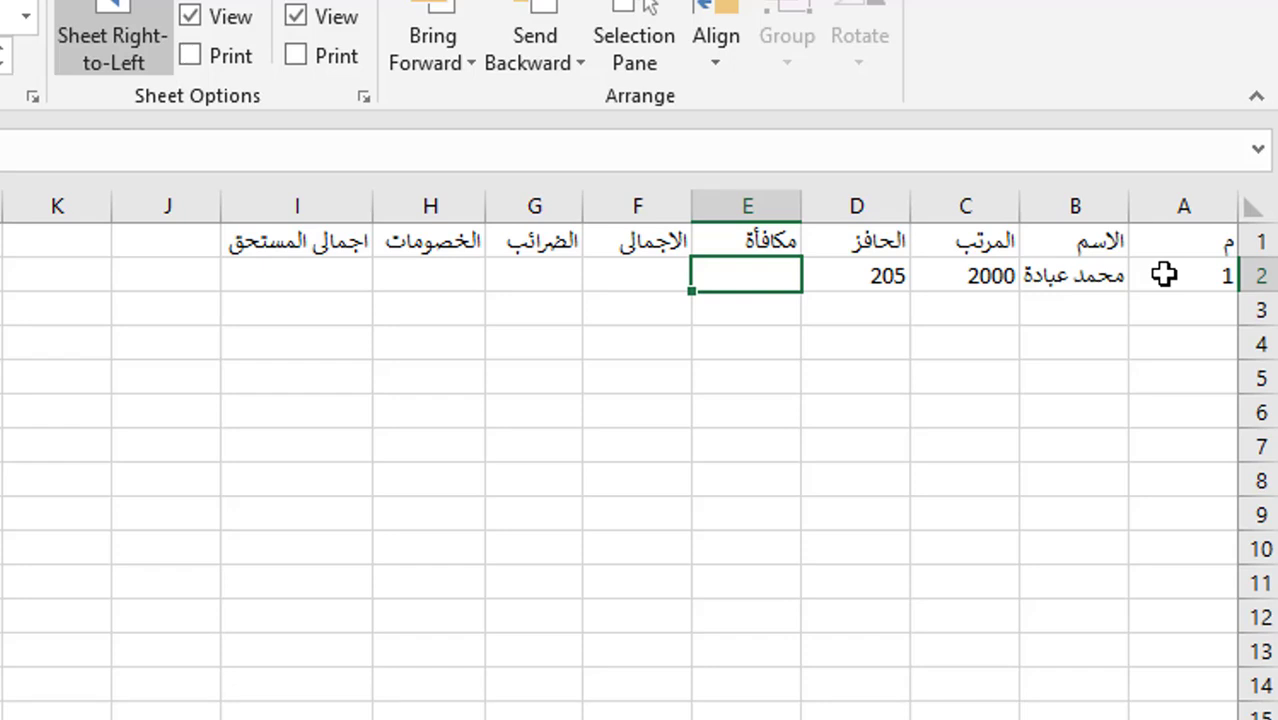
text(30)
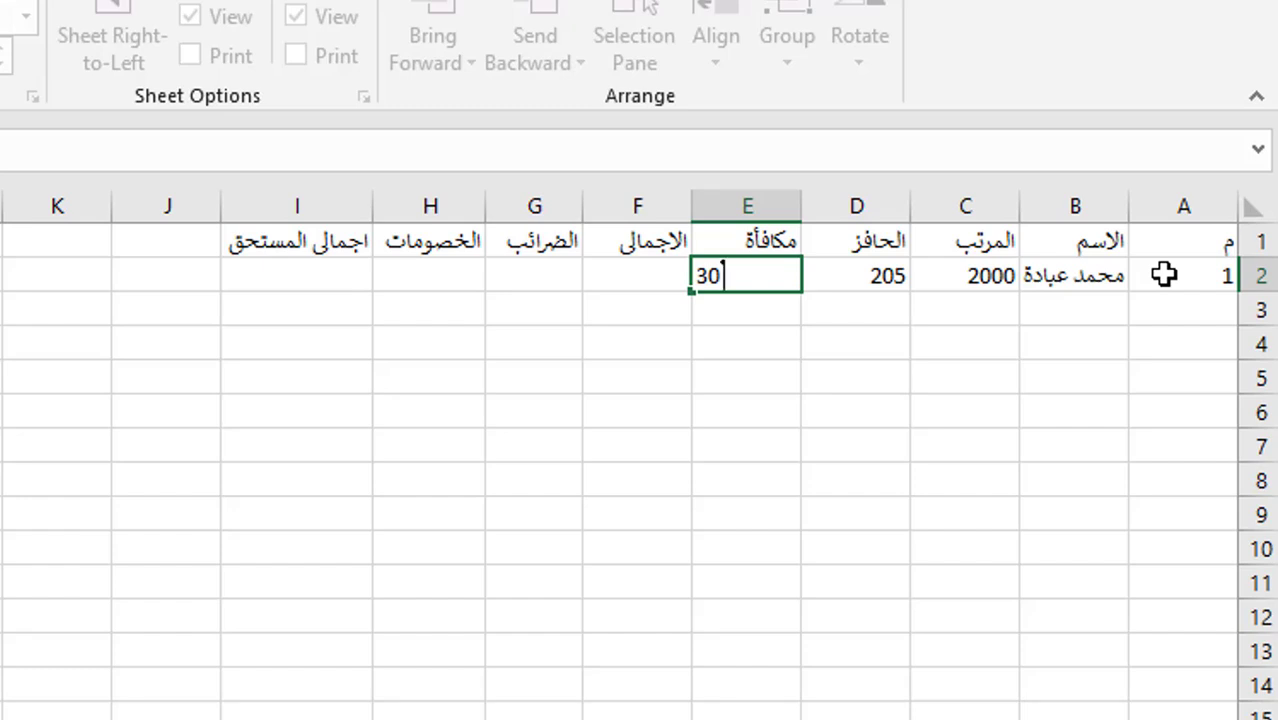
- Correct the row 2 incentive to 20%, and add 5% tax and 300% deductions
click(866, 277)
text(20)
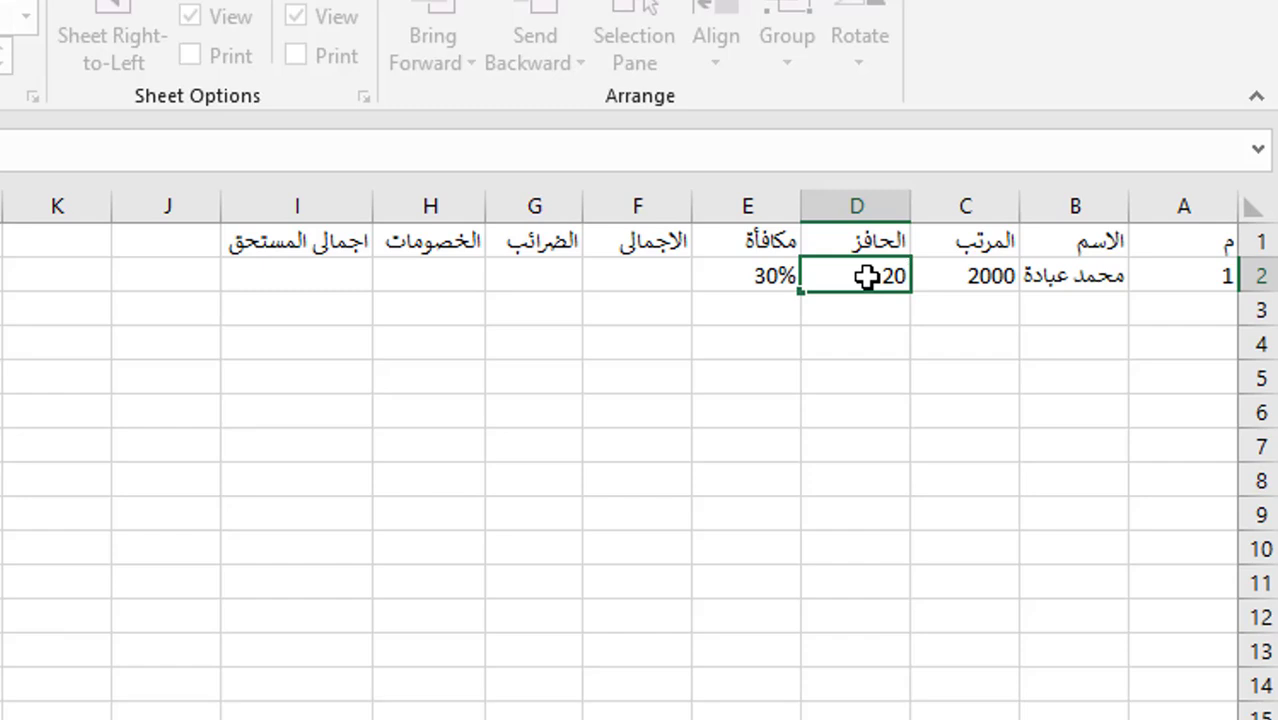
click(646, 270)
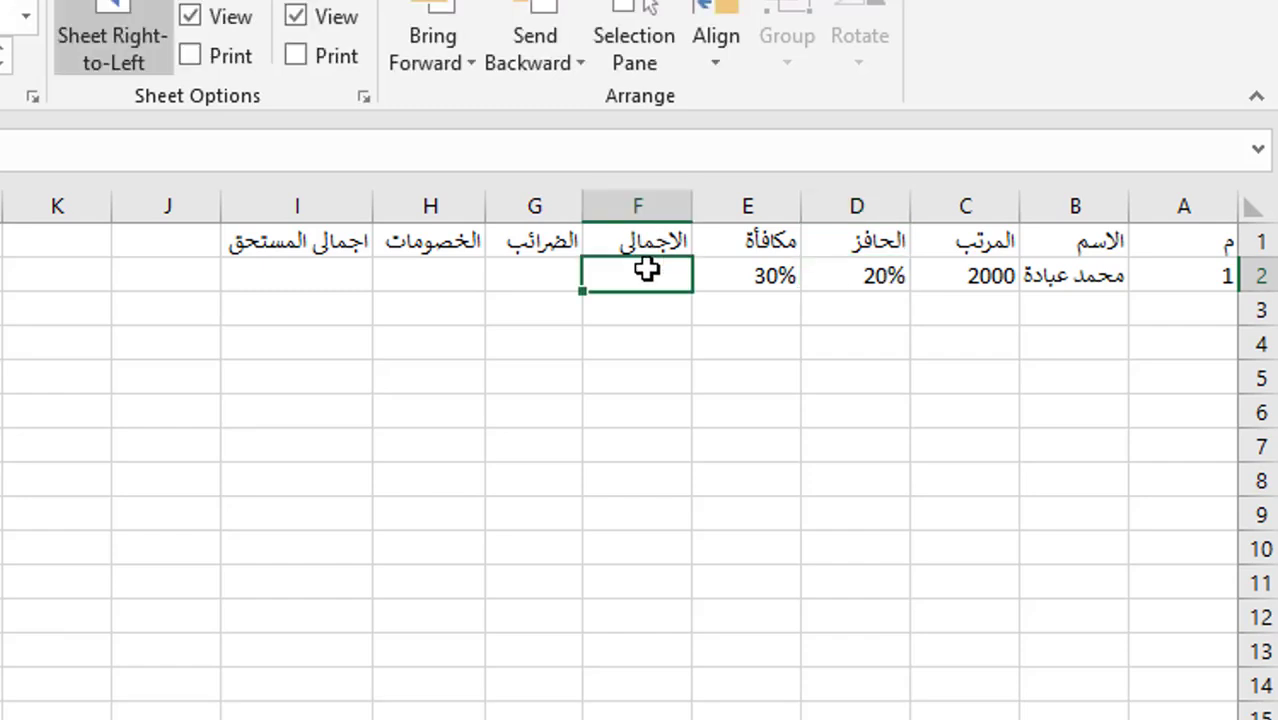
click(539, 268)
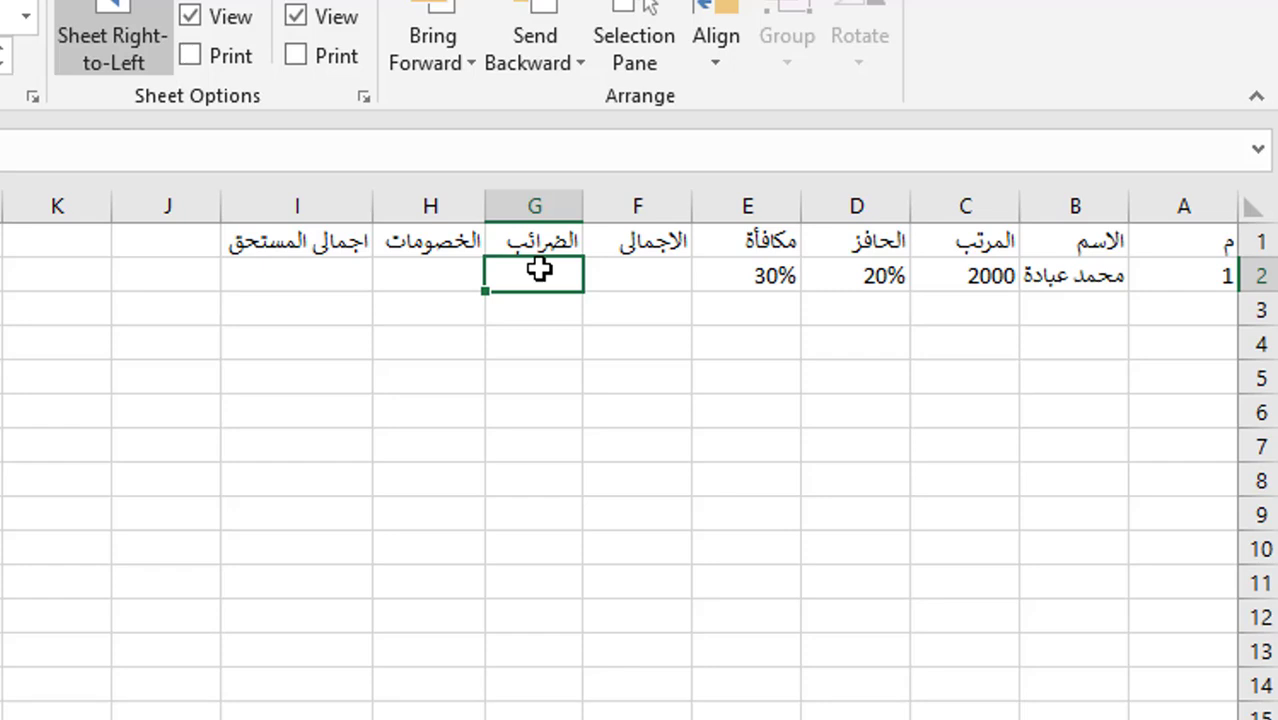
text(5%)
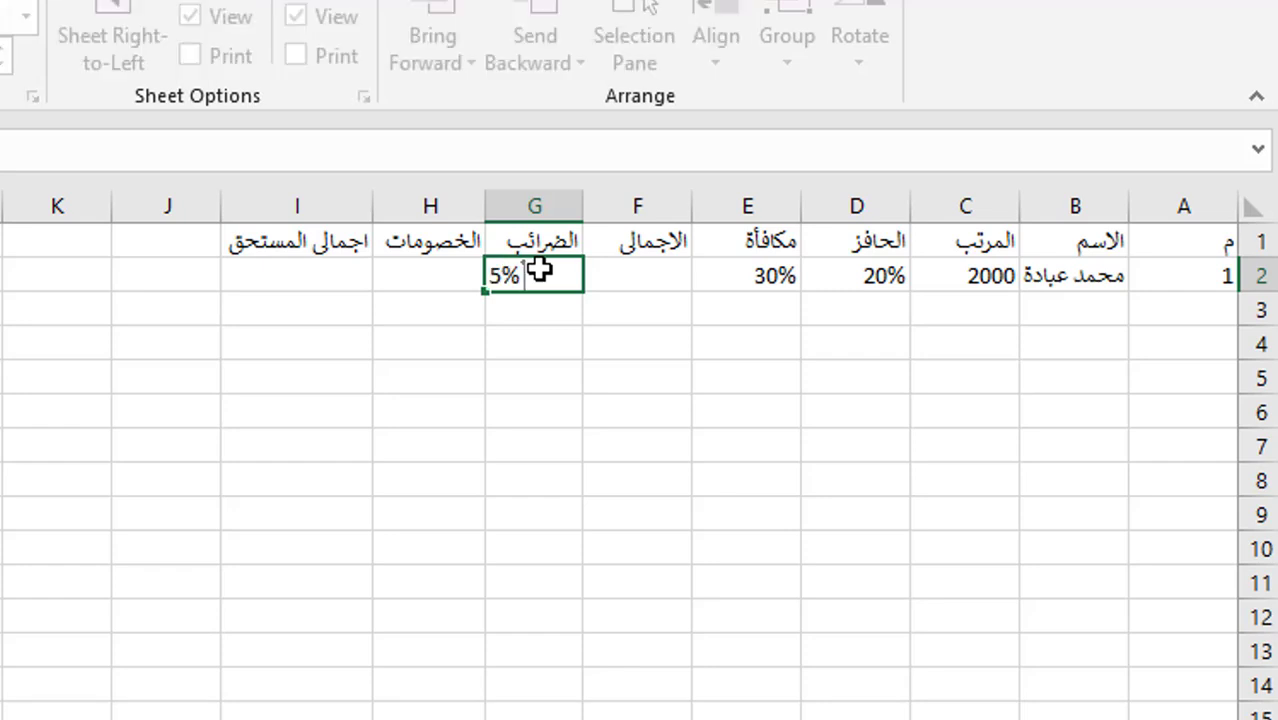
click(417, 277)
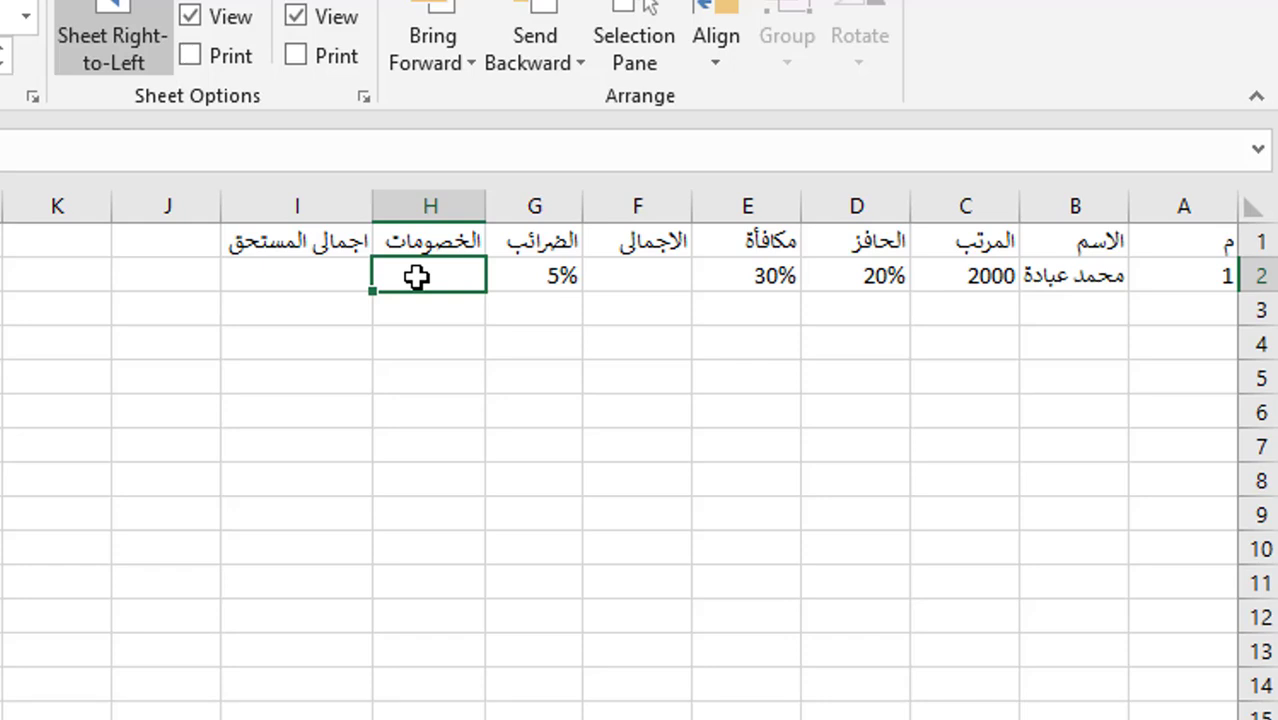
text(300%)
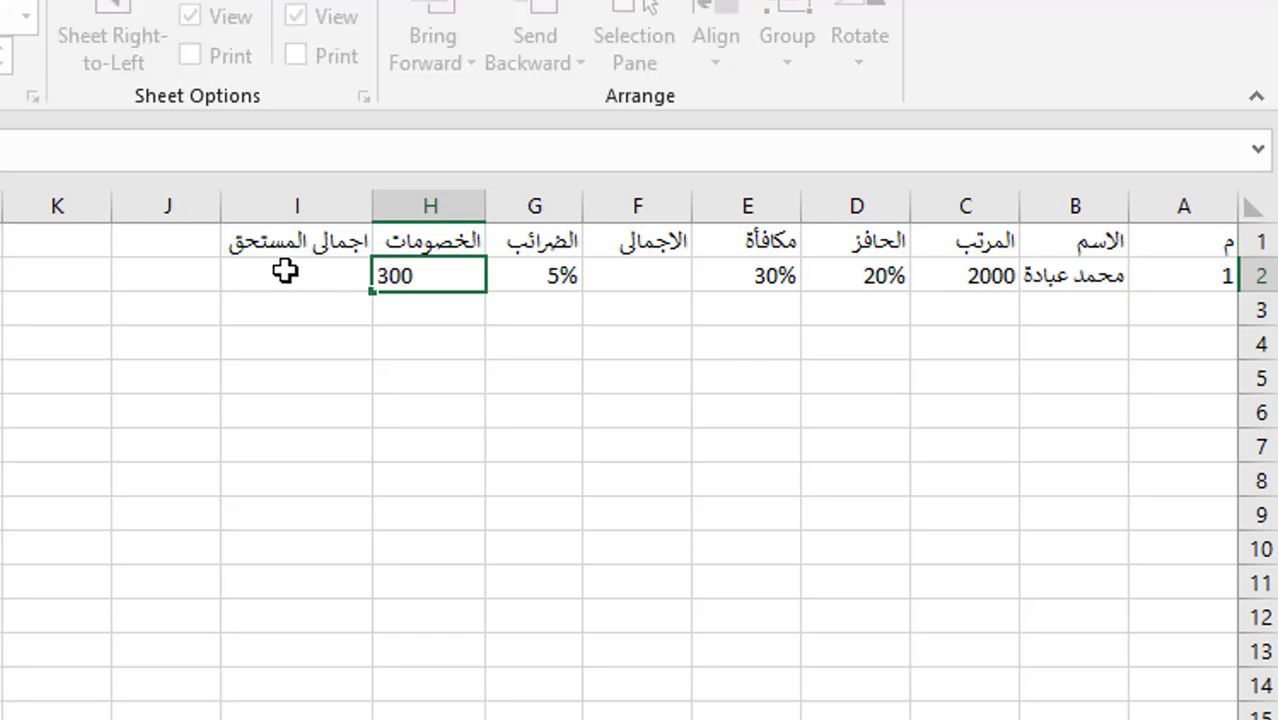
click(285, 271)
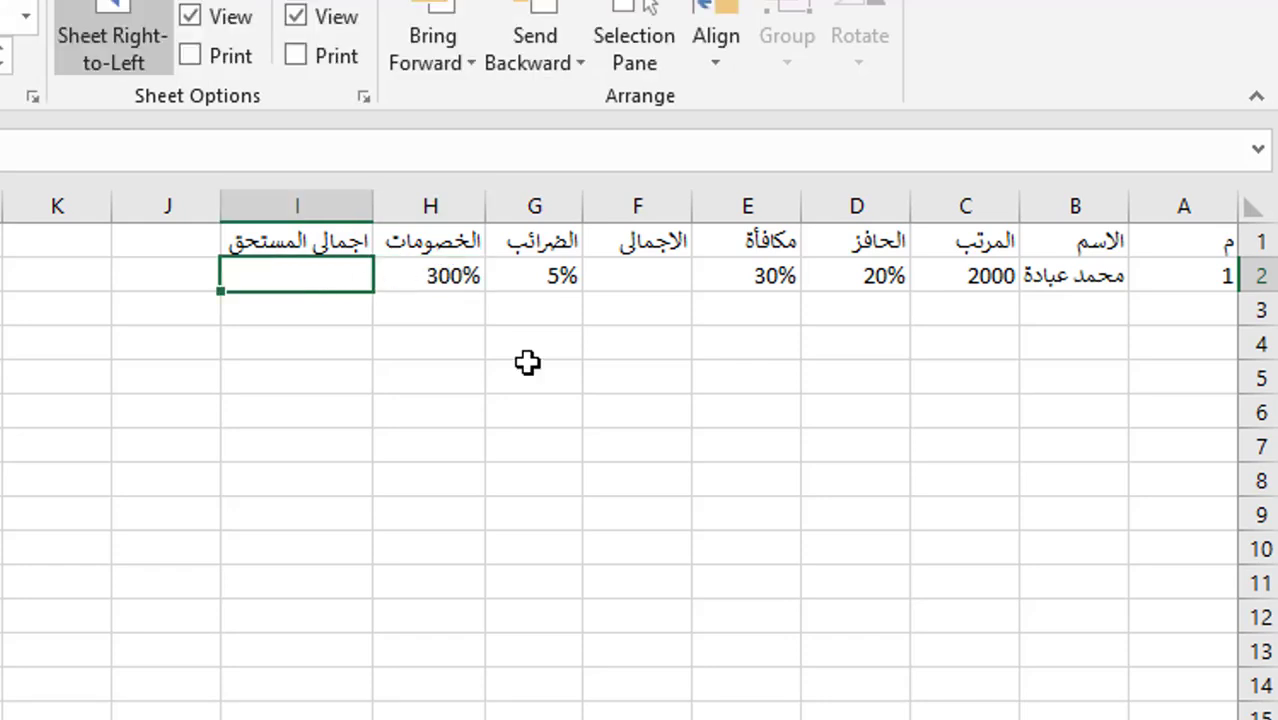
- Add the next two employees' names with salaries 3000 and 4000 in rows 3 and 4
click(1107, 305)
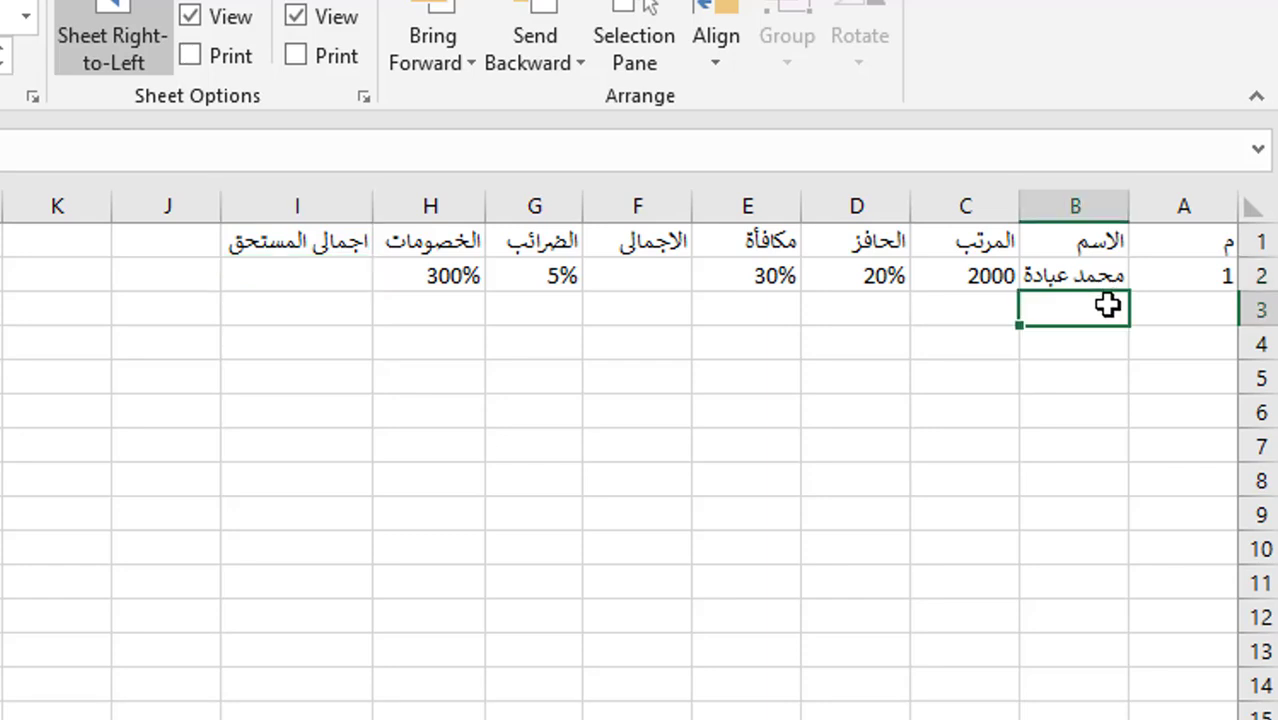
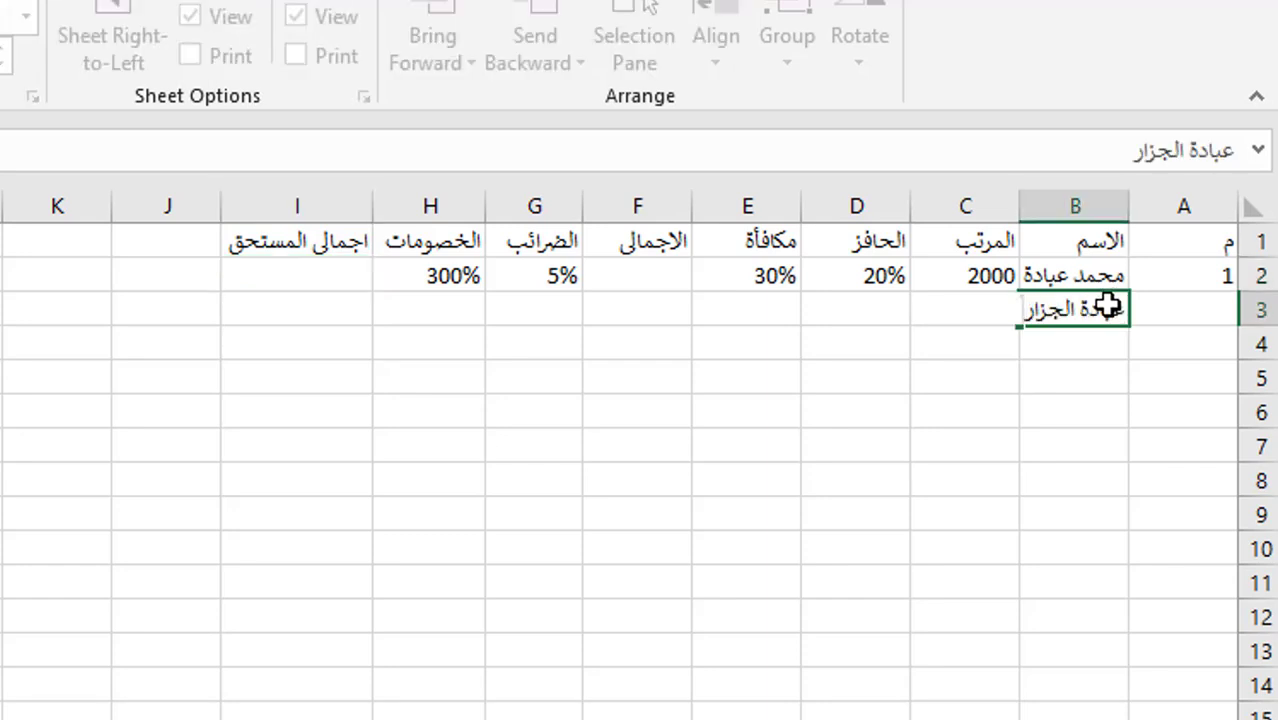
key(Tab)
text(3000)
click(1058, 343)
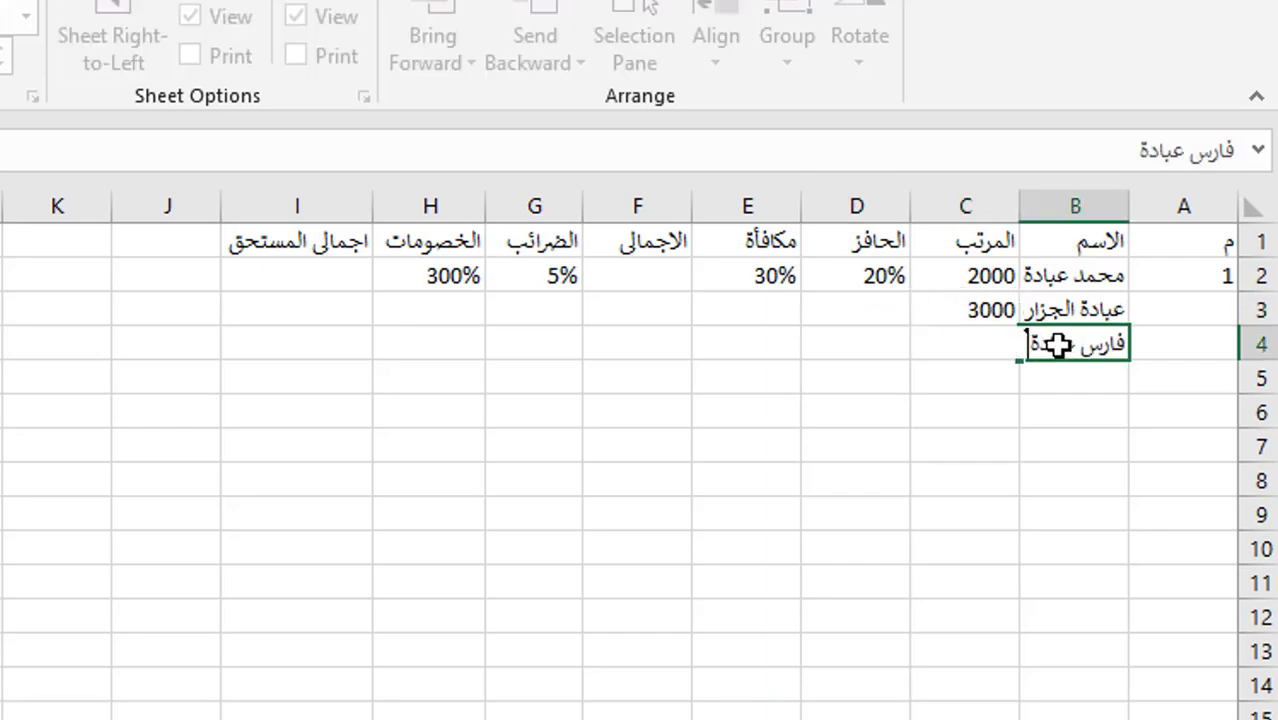
key(Tab)
text(4000)
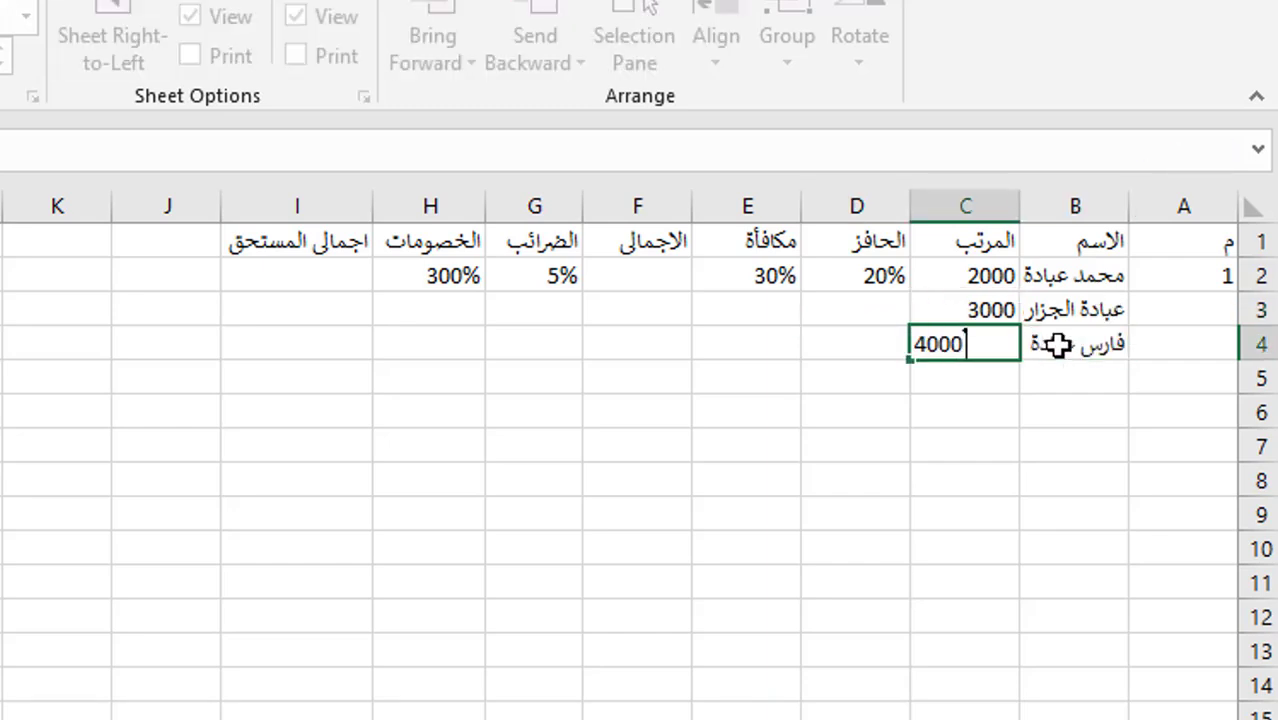
key(Return)
- Add employees in rows 5 and 6 with salaries 5000 and 4000, then widen column B
key(Tab)
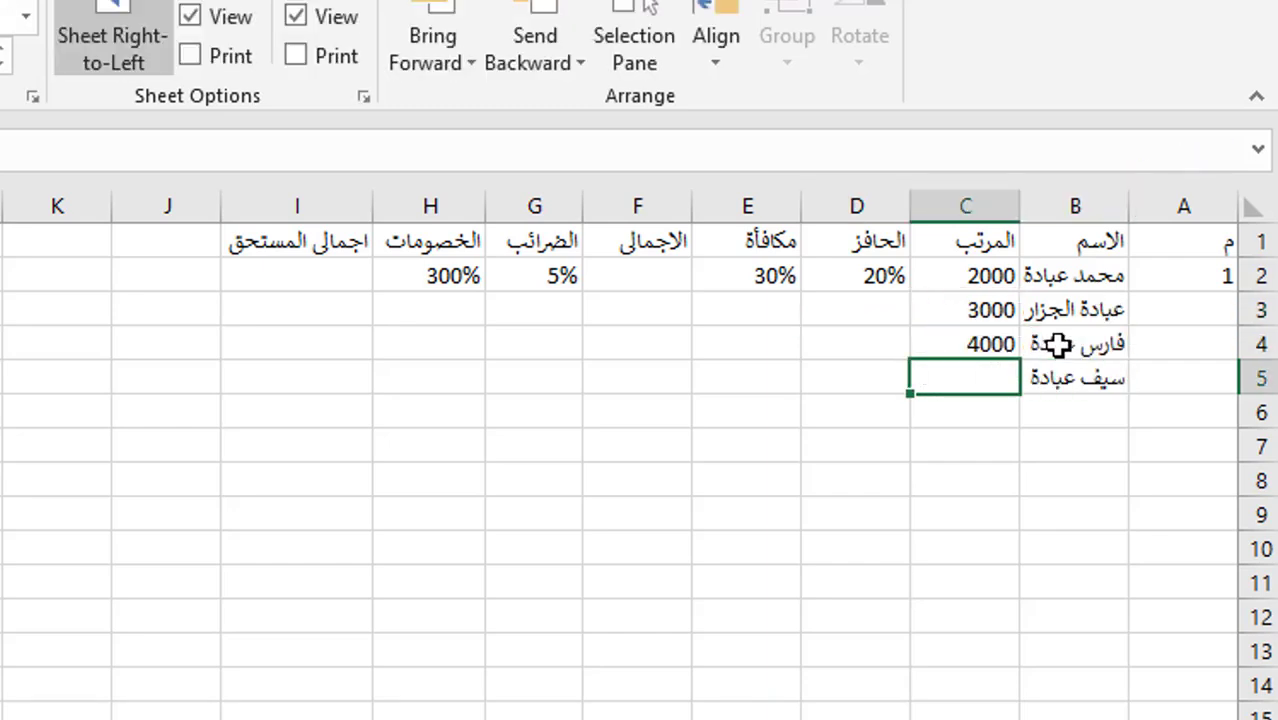
text(5000)
key(Return)
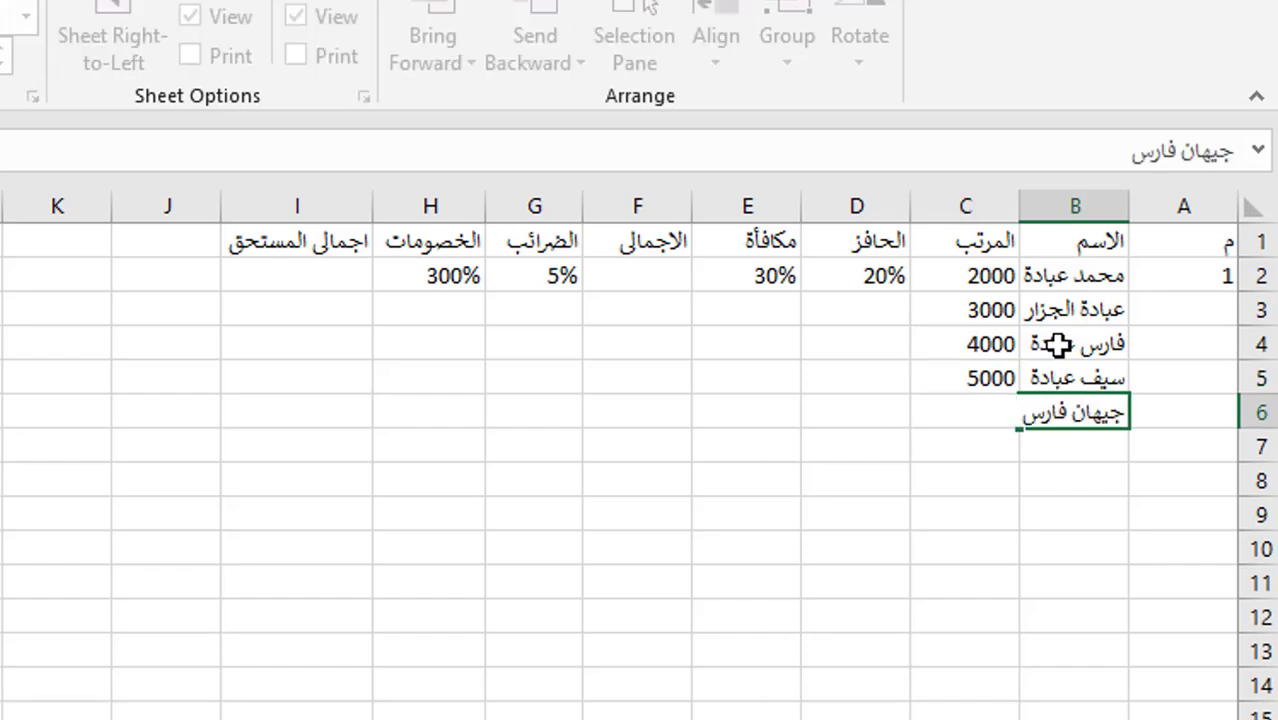
key(Tab)
text(4000)
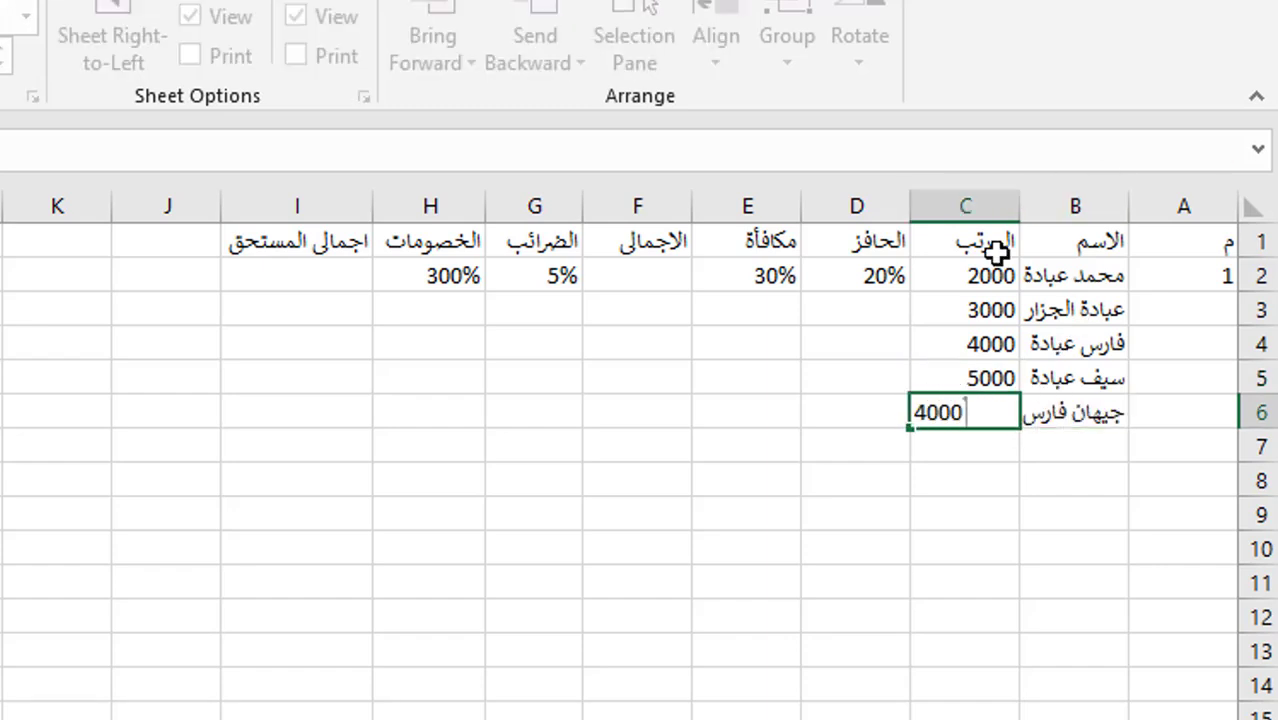
click(956, 305)
click(1036, 313)
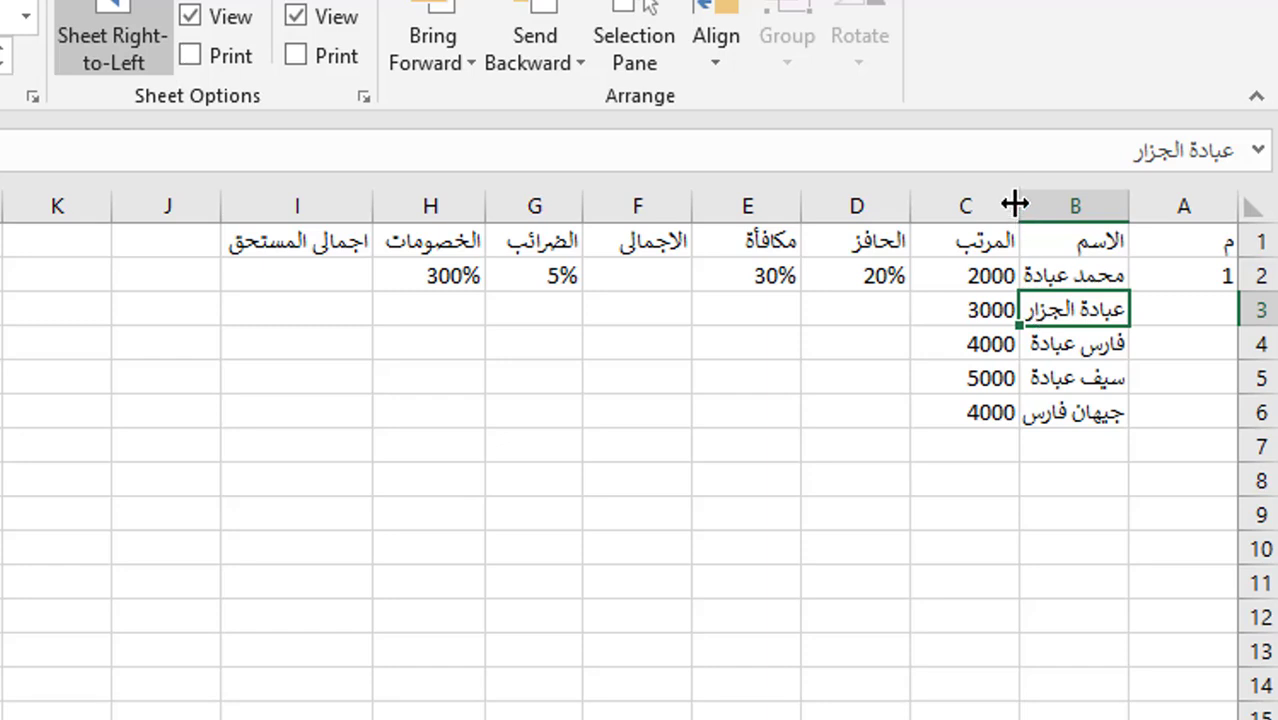
drag(1016, 203, 1006, 203)
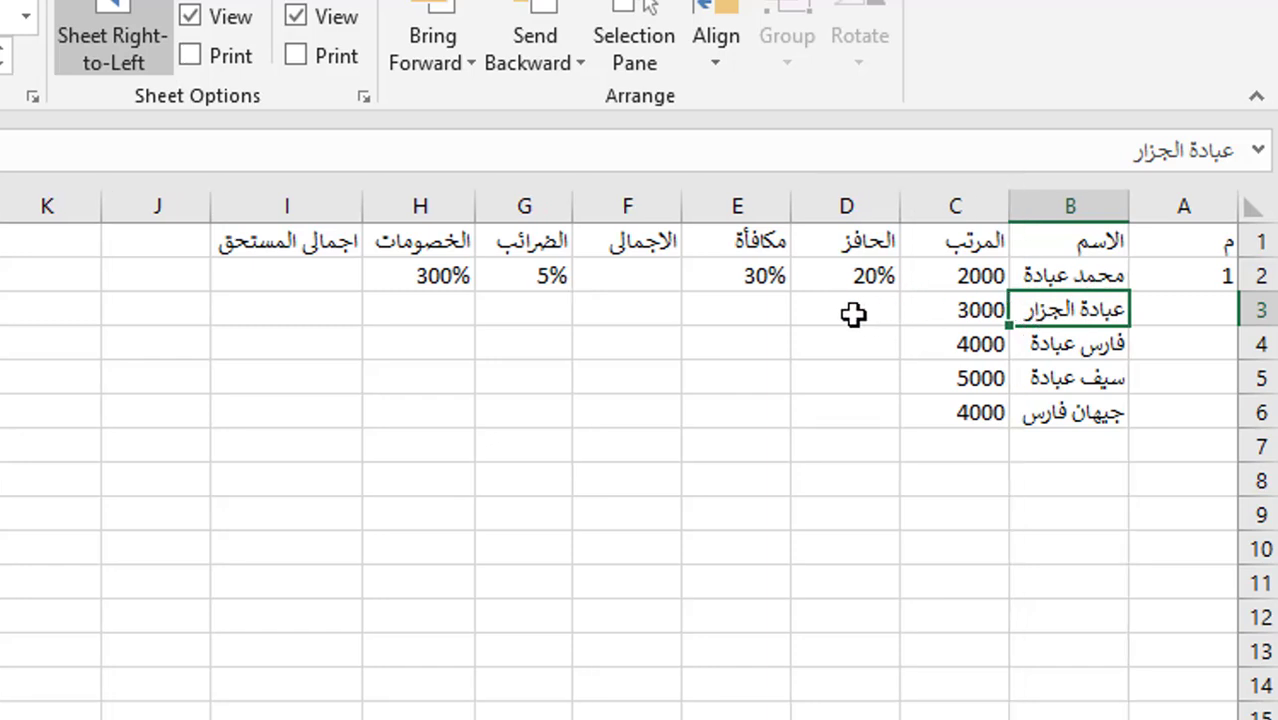
click(842, 277)
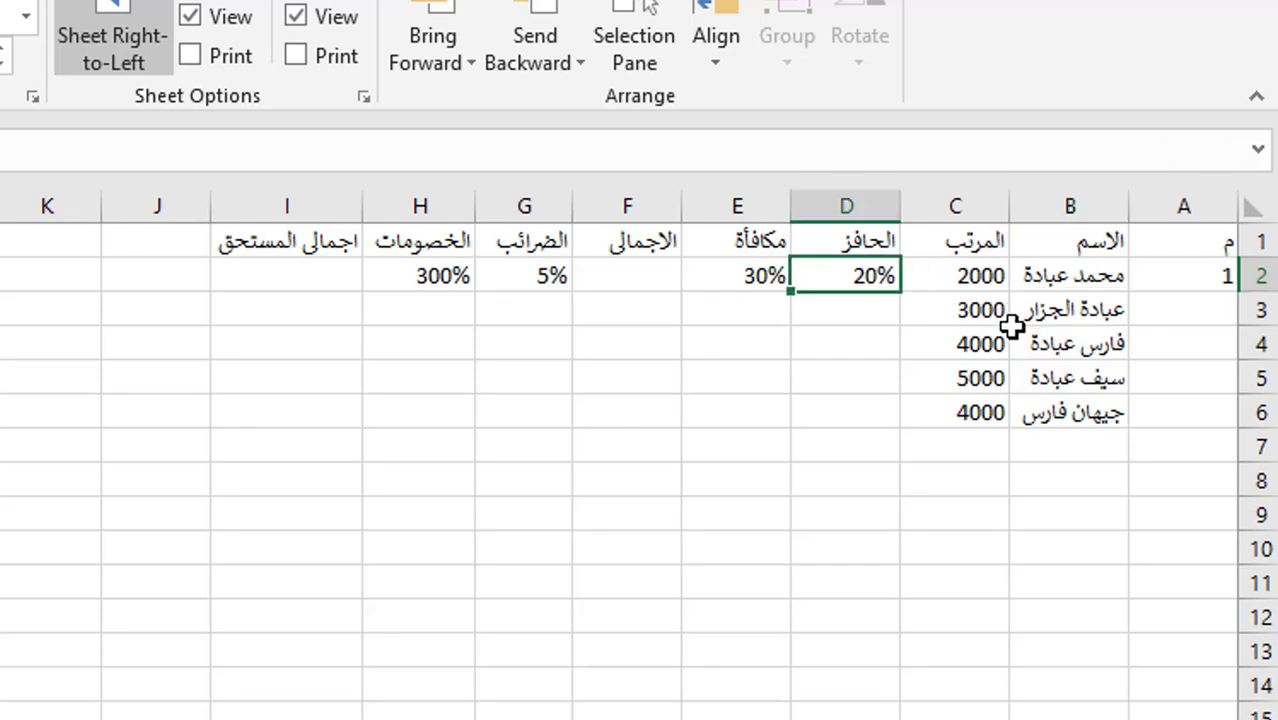
double_click(792, 292)
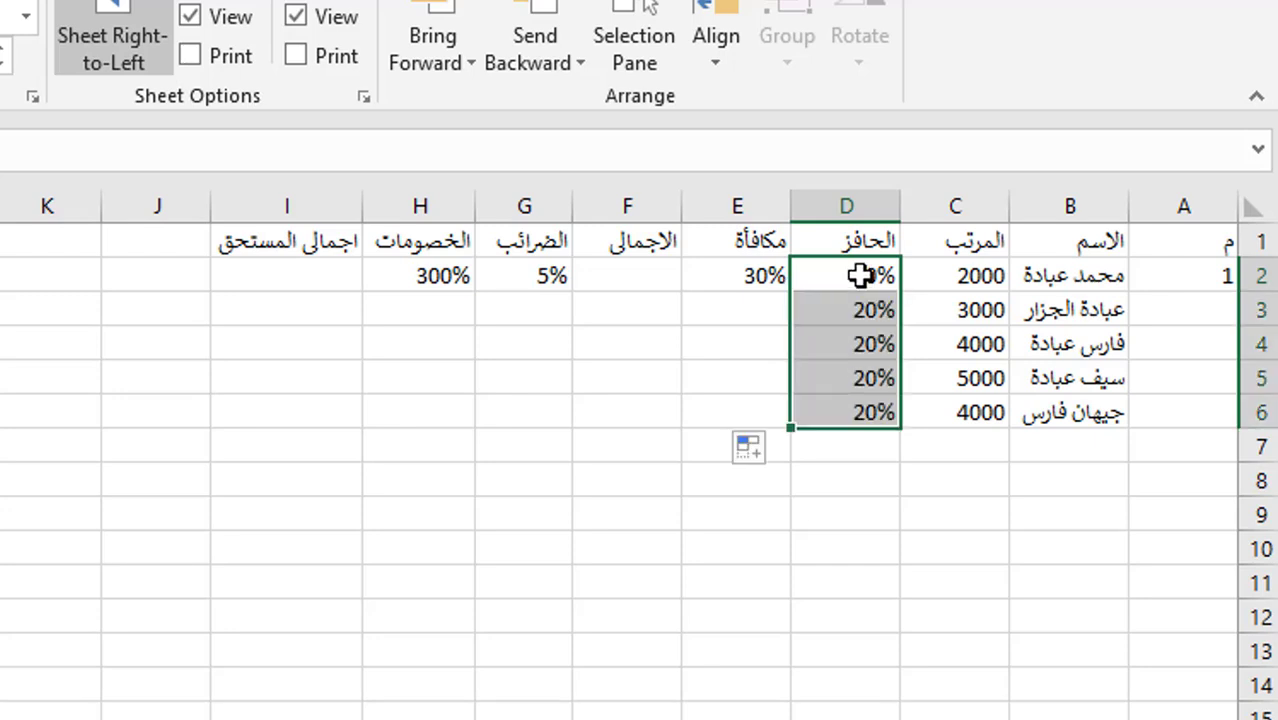
click(728, 278)
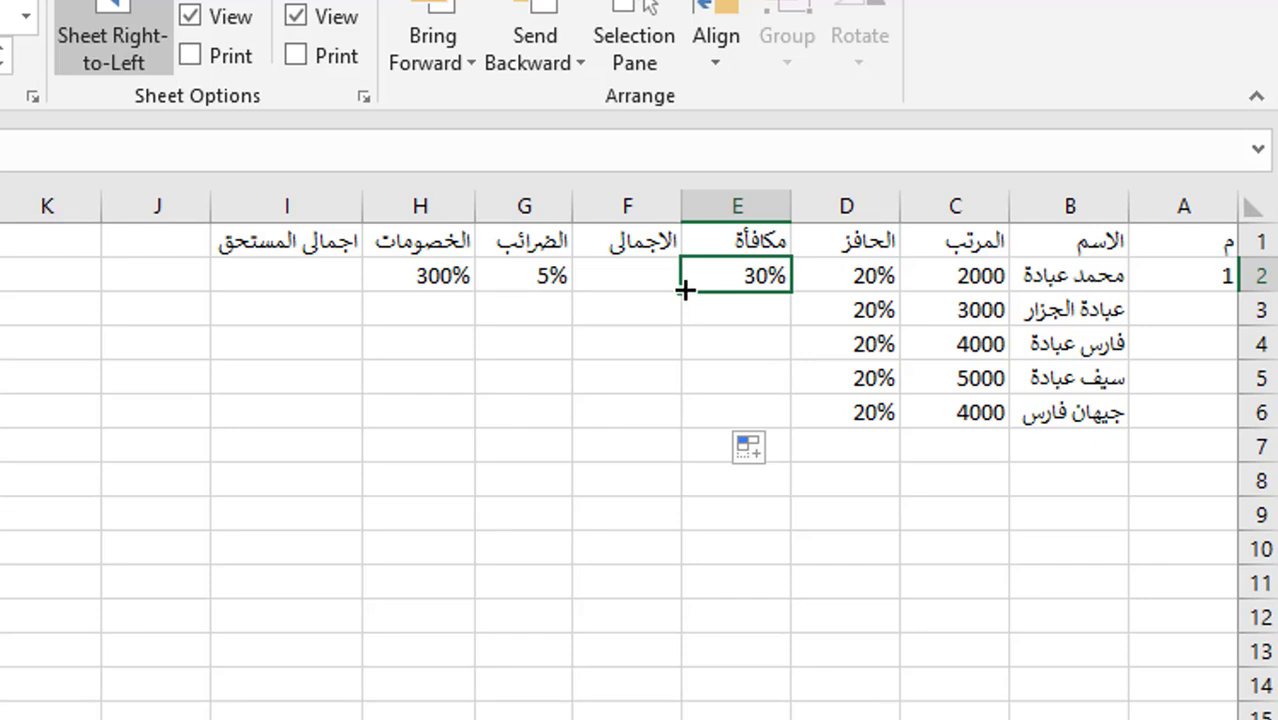
double_click(683, 290)
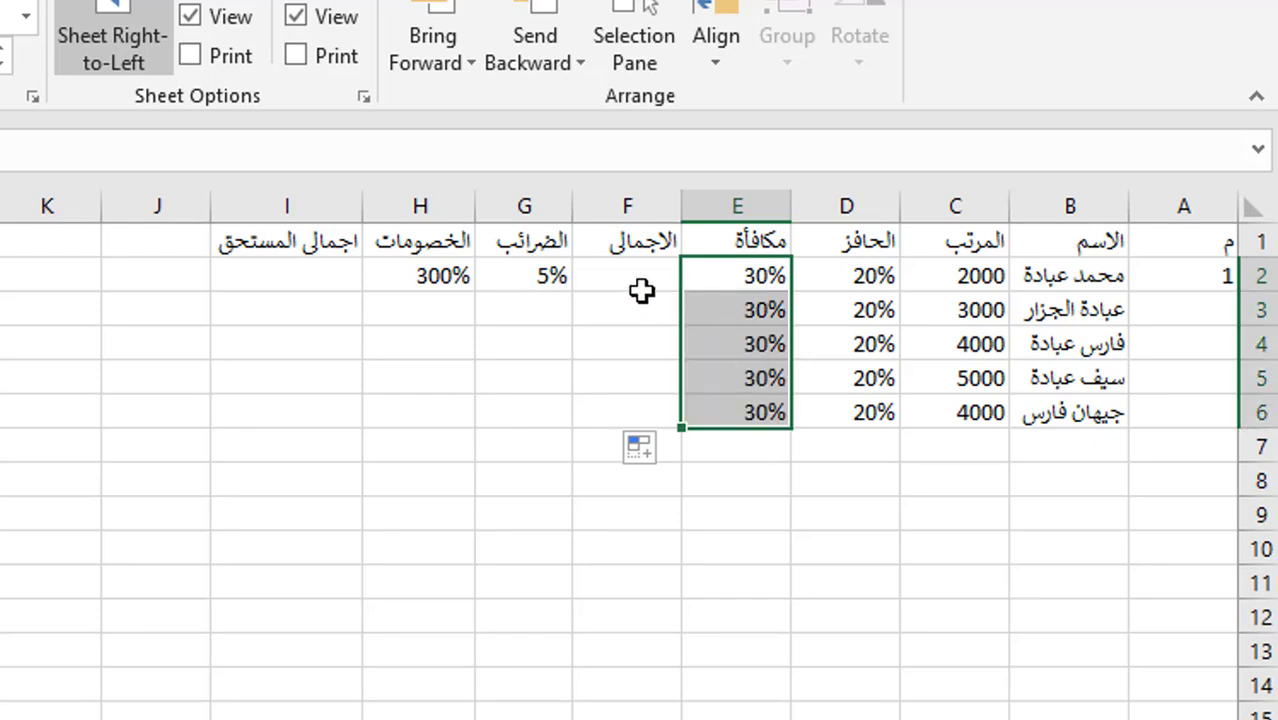
click(640, 278)
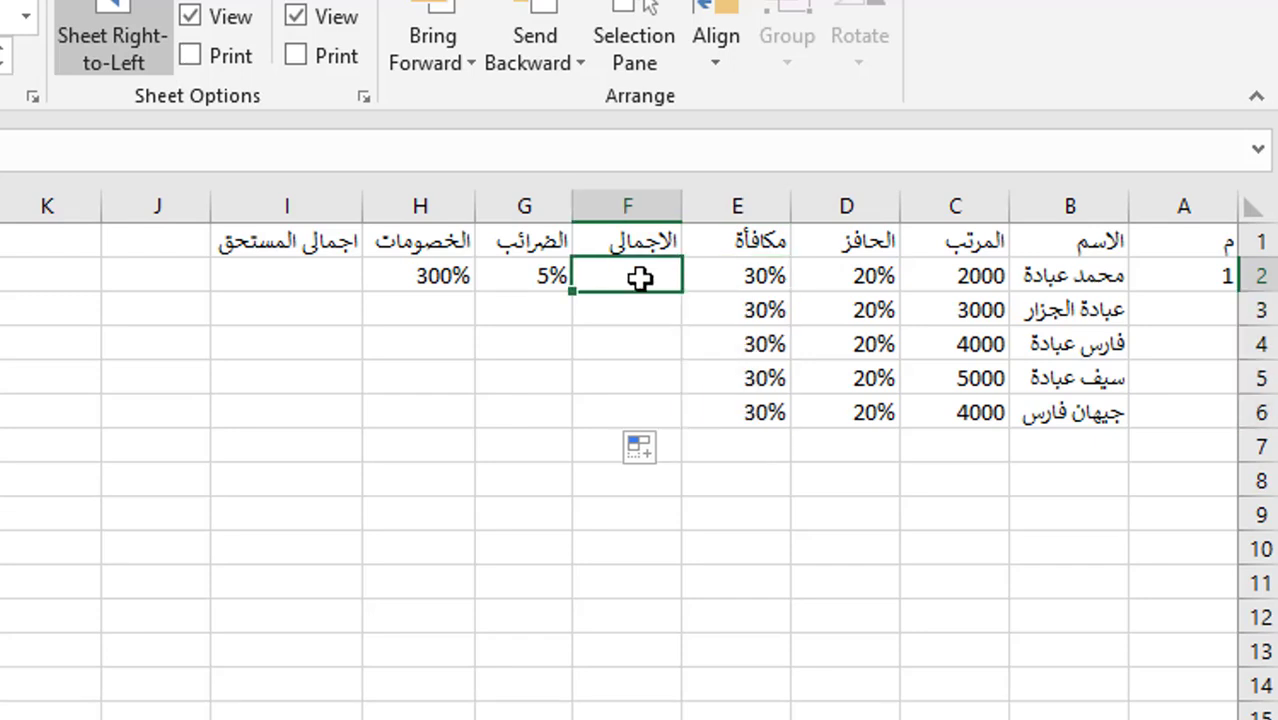
click(988, 280)
click(866, 279)
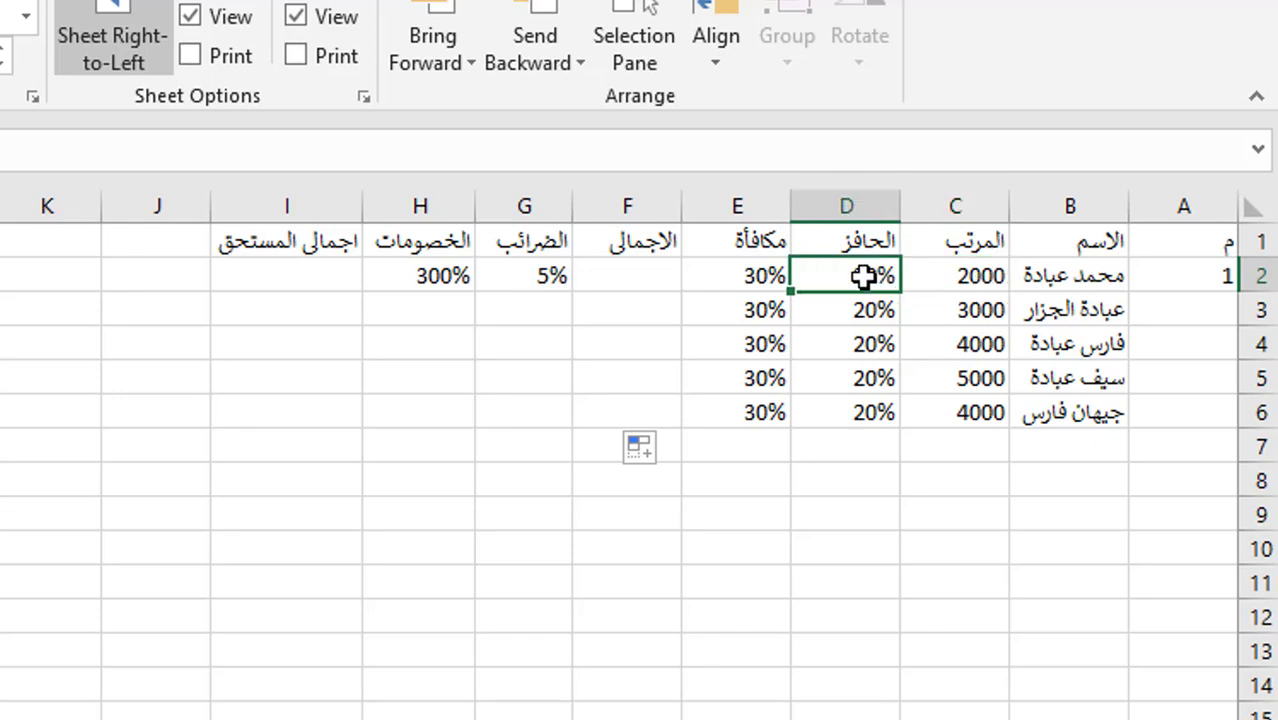
click(765, 283)
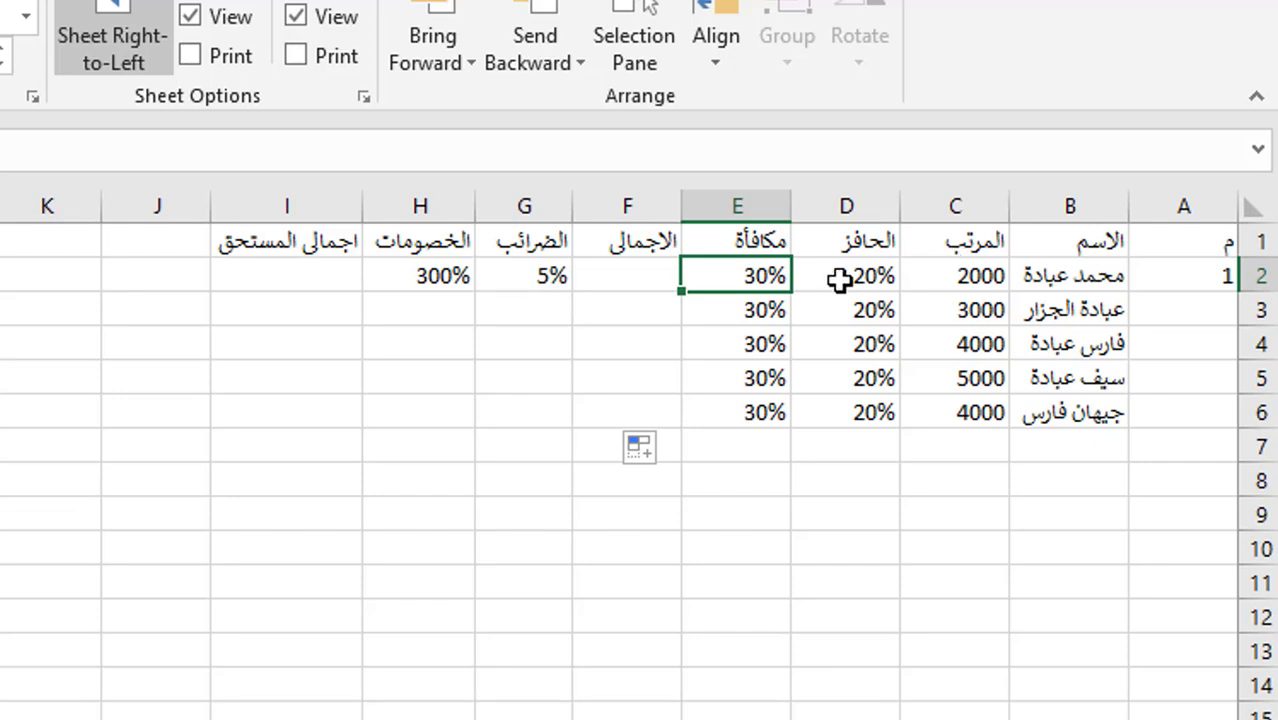
click(629, 280)
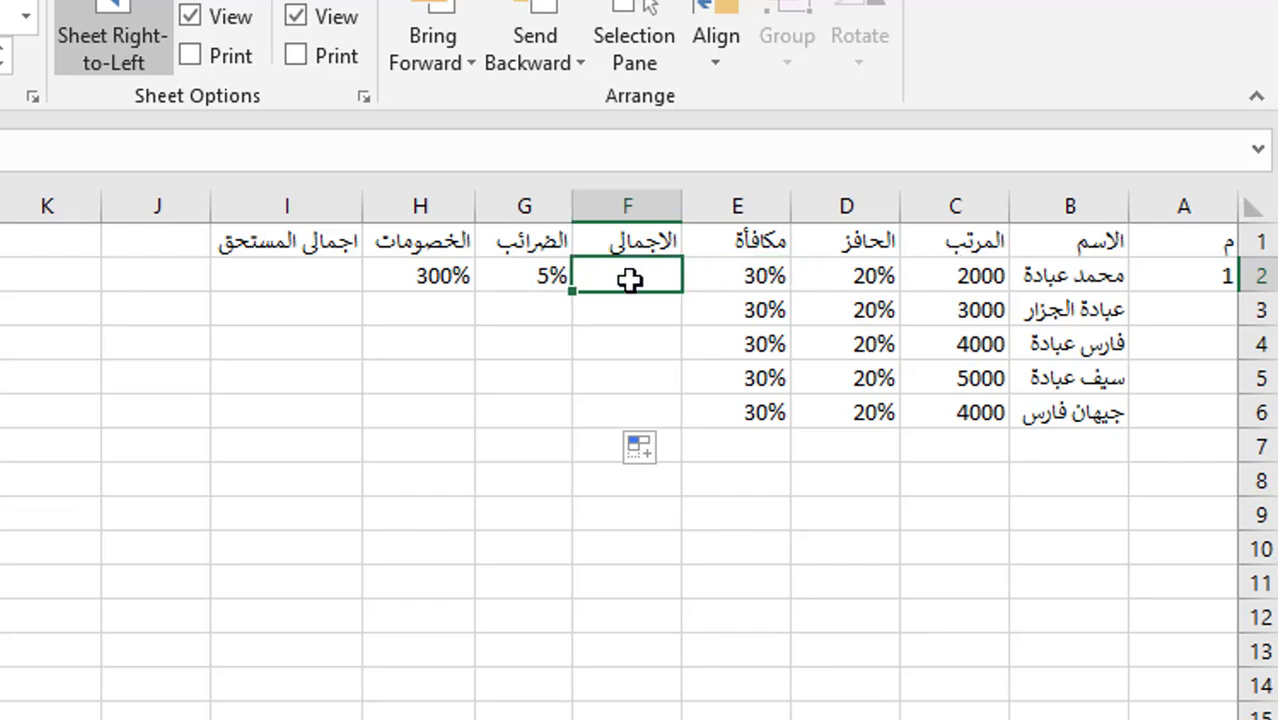
text(=)
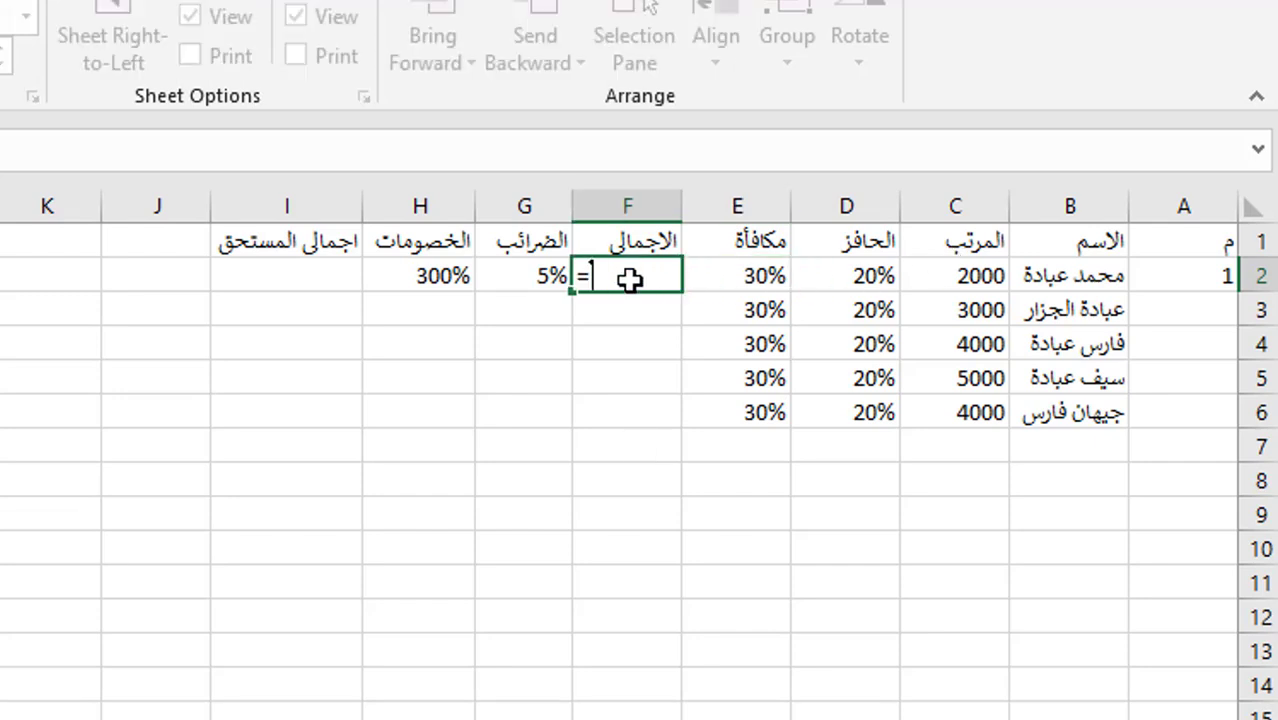
click(988, 277)
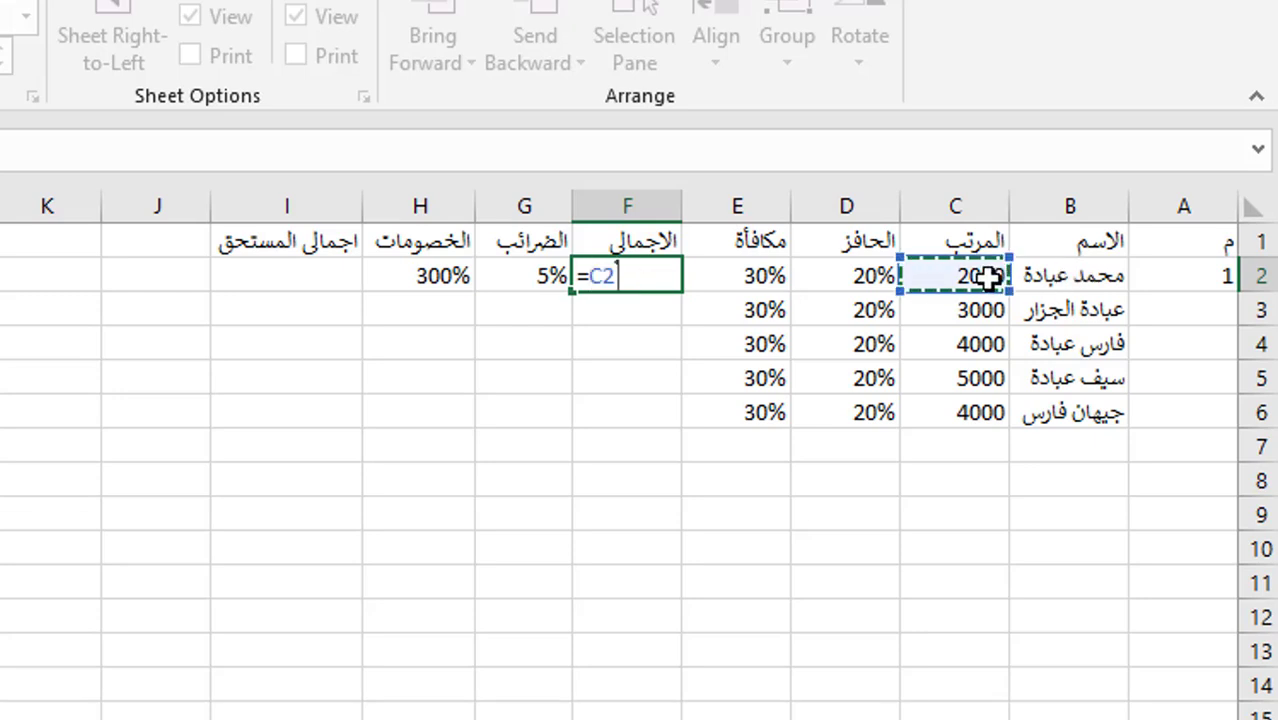
text(+)
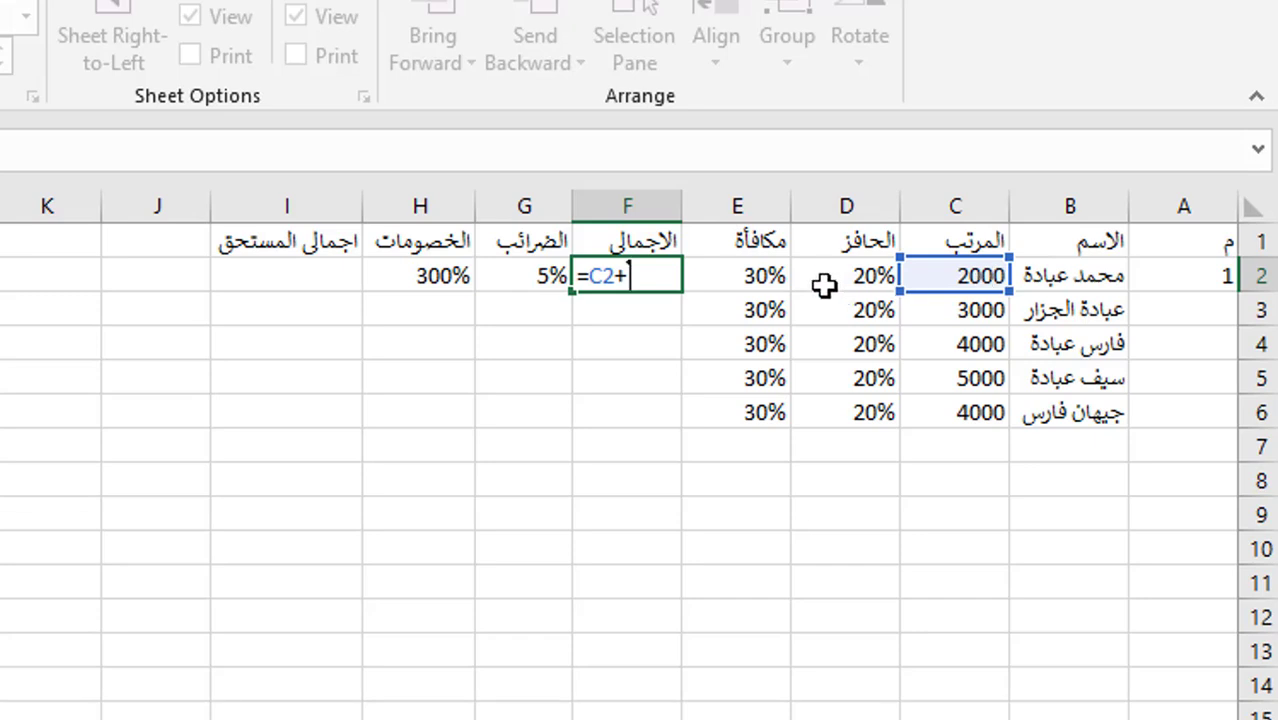
click(849, 277)
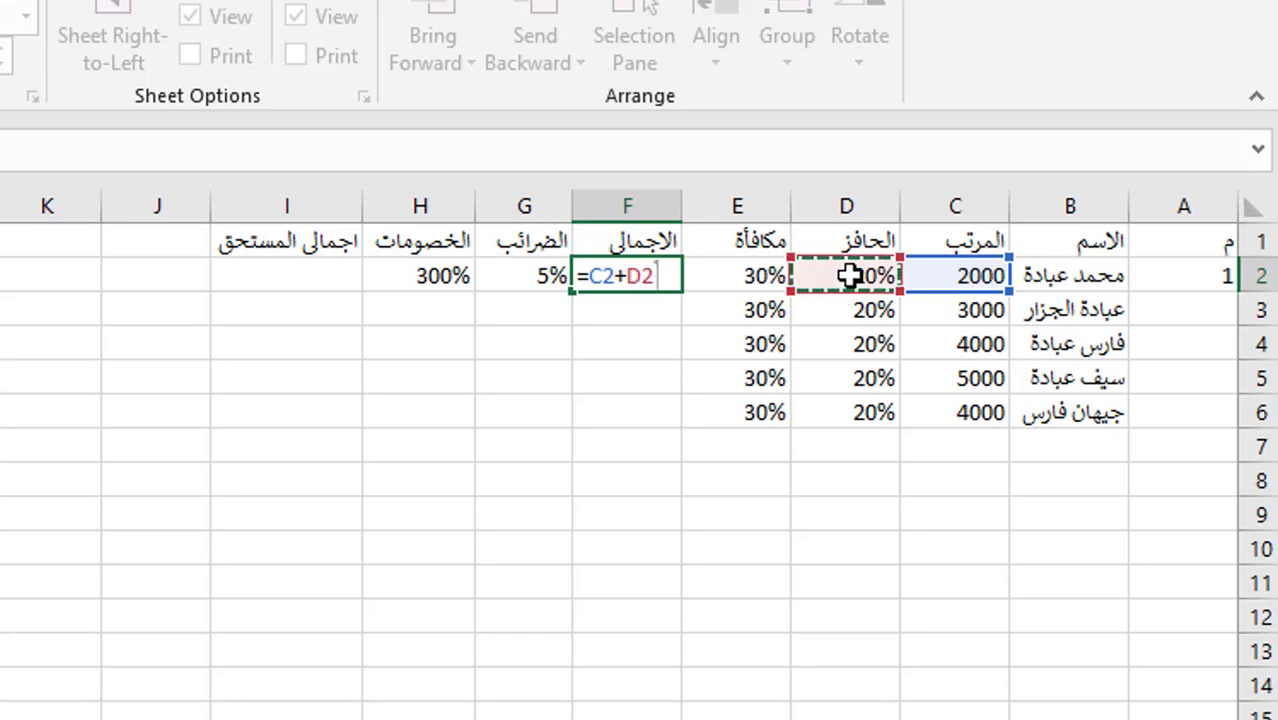
text(+)
click(744, 285)
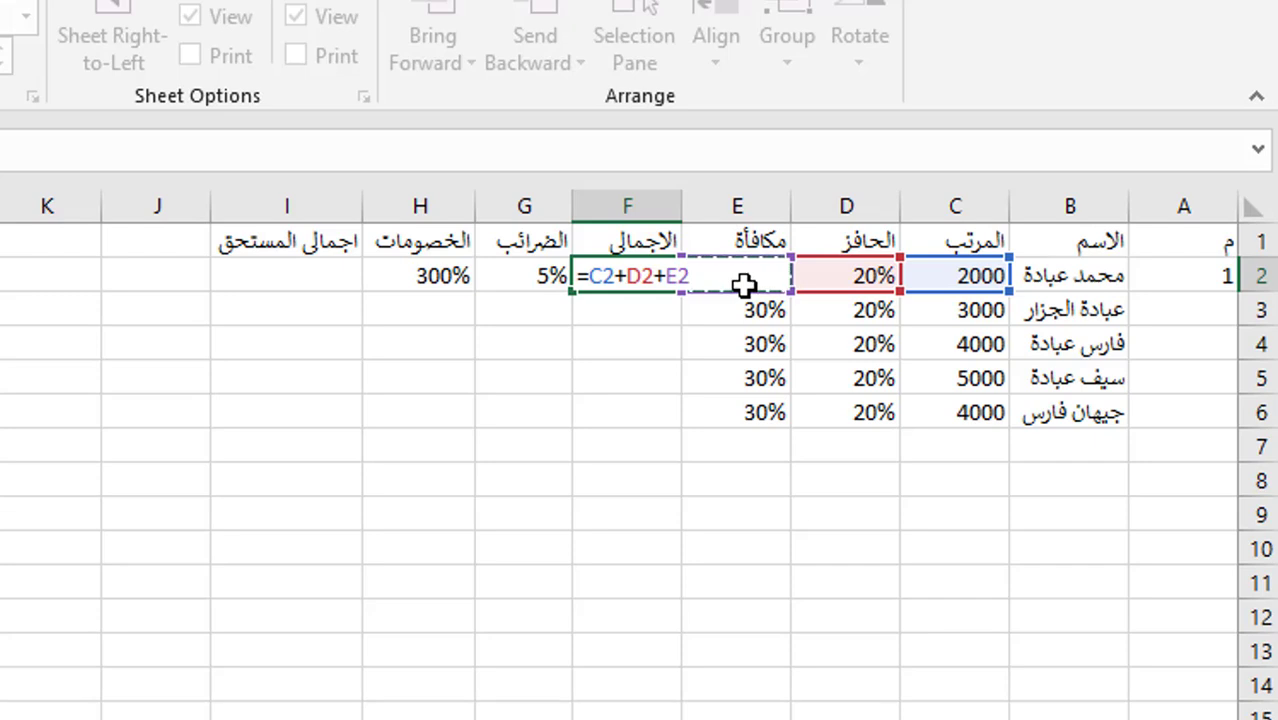
key(Return)
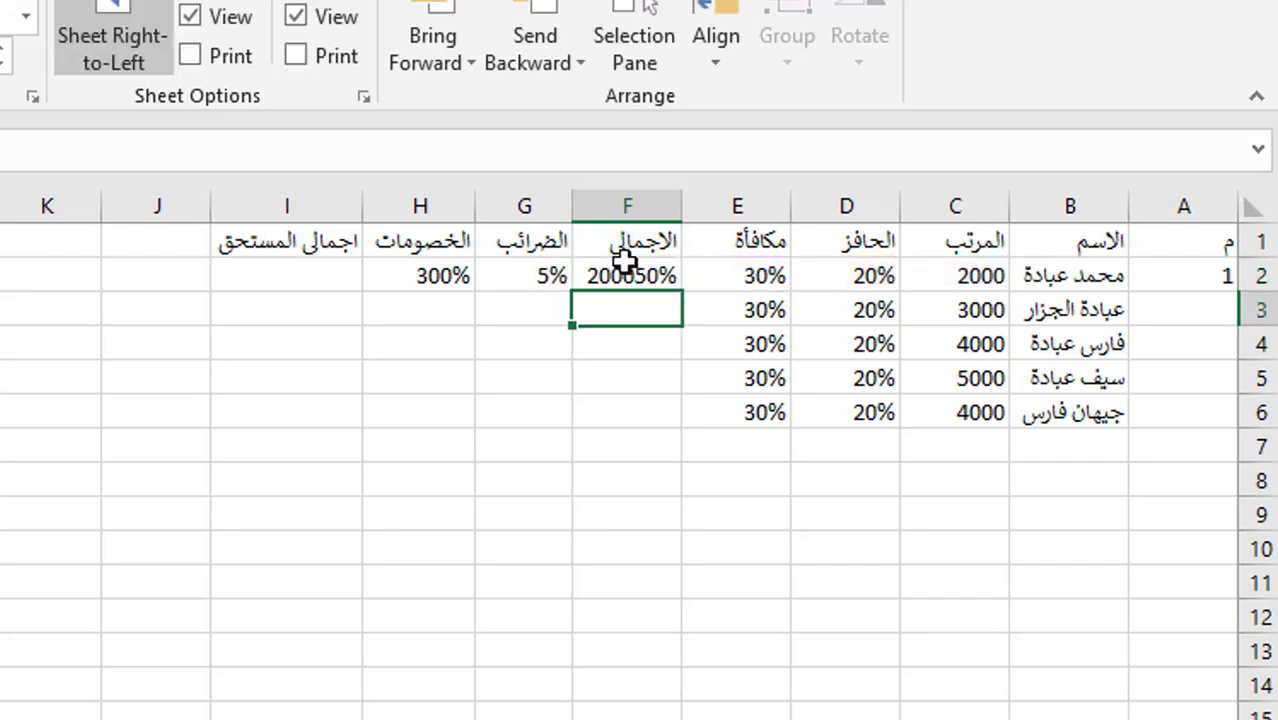
click(643, 262)
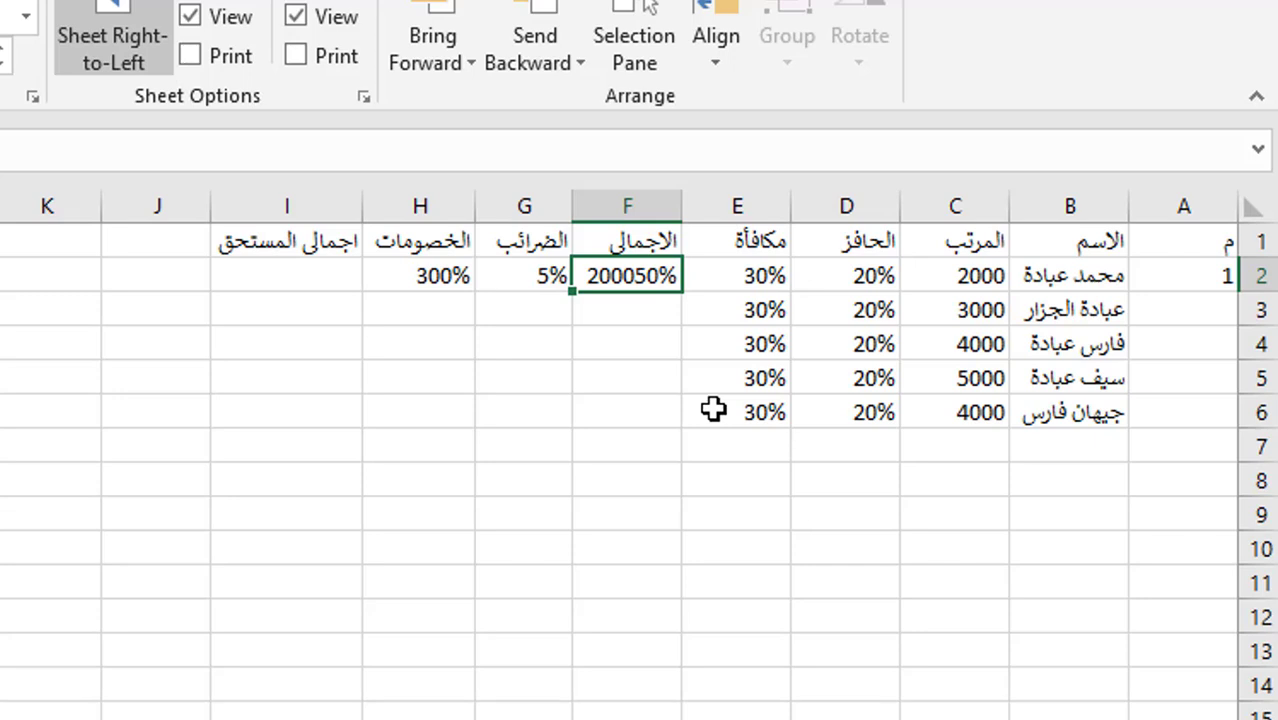
click(860, 275)
click(985, 277)
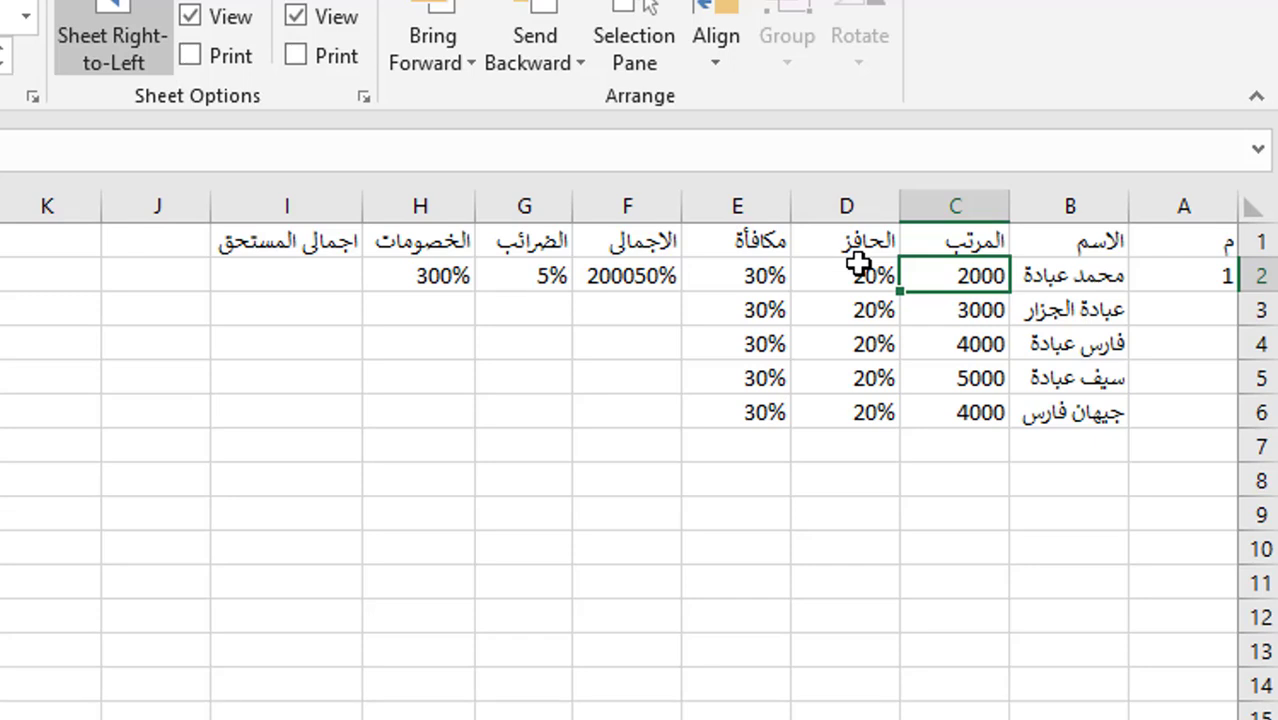
key(ctrl+z)
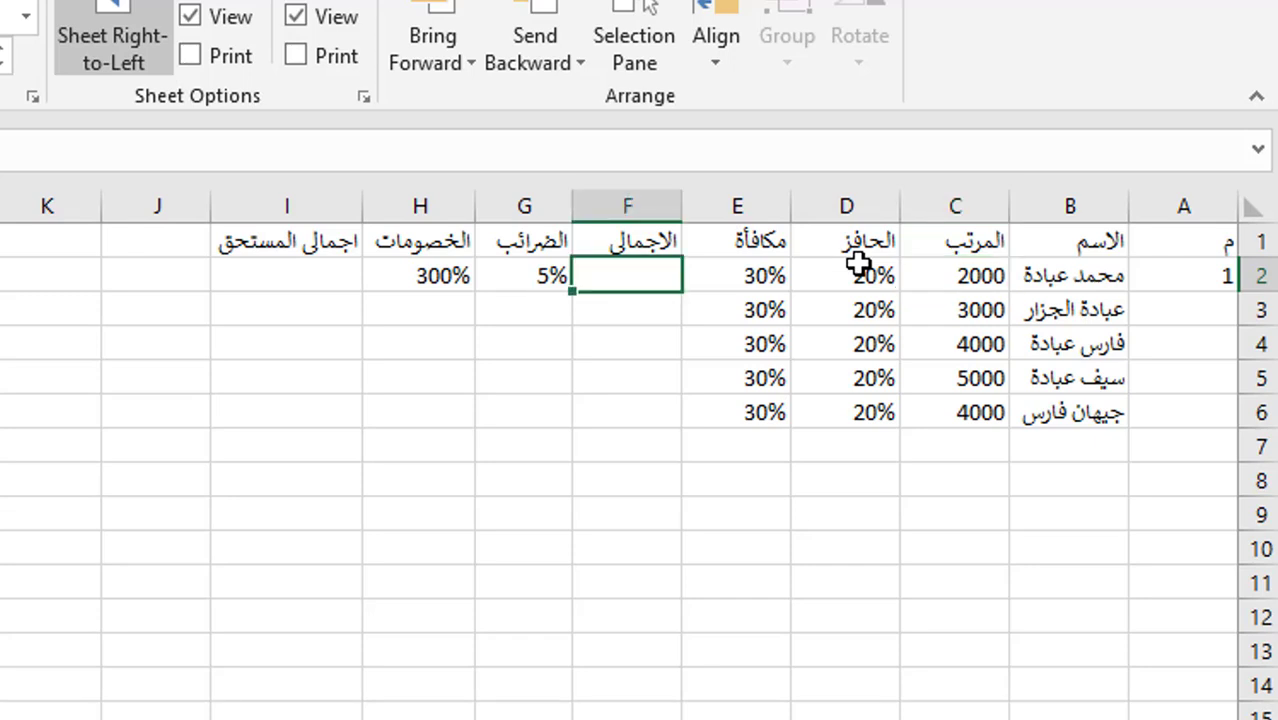
- Insert blank sheet columns at column D and at column F
click(820, 206)
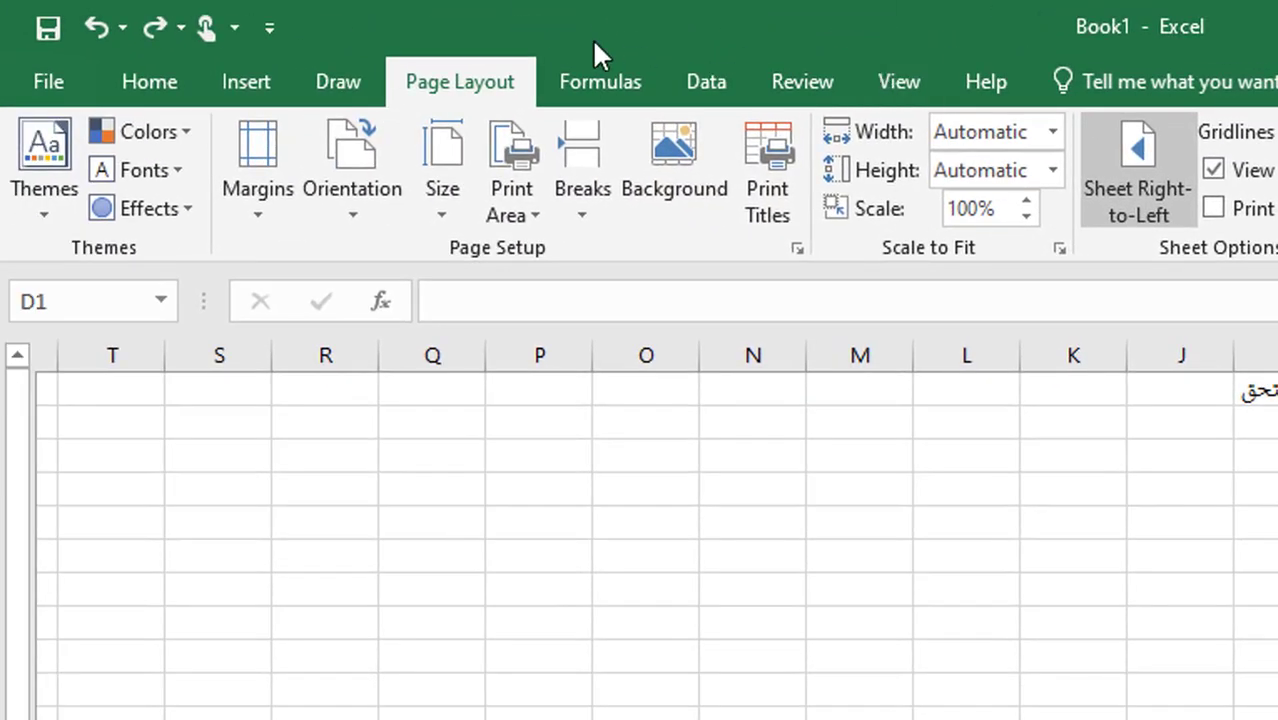
click(140, 80)
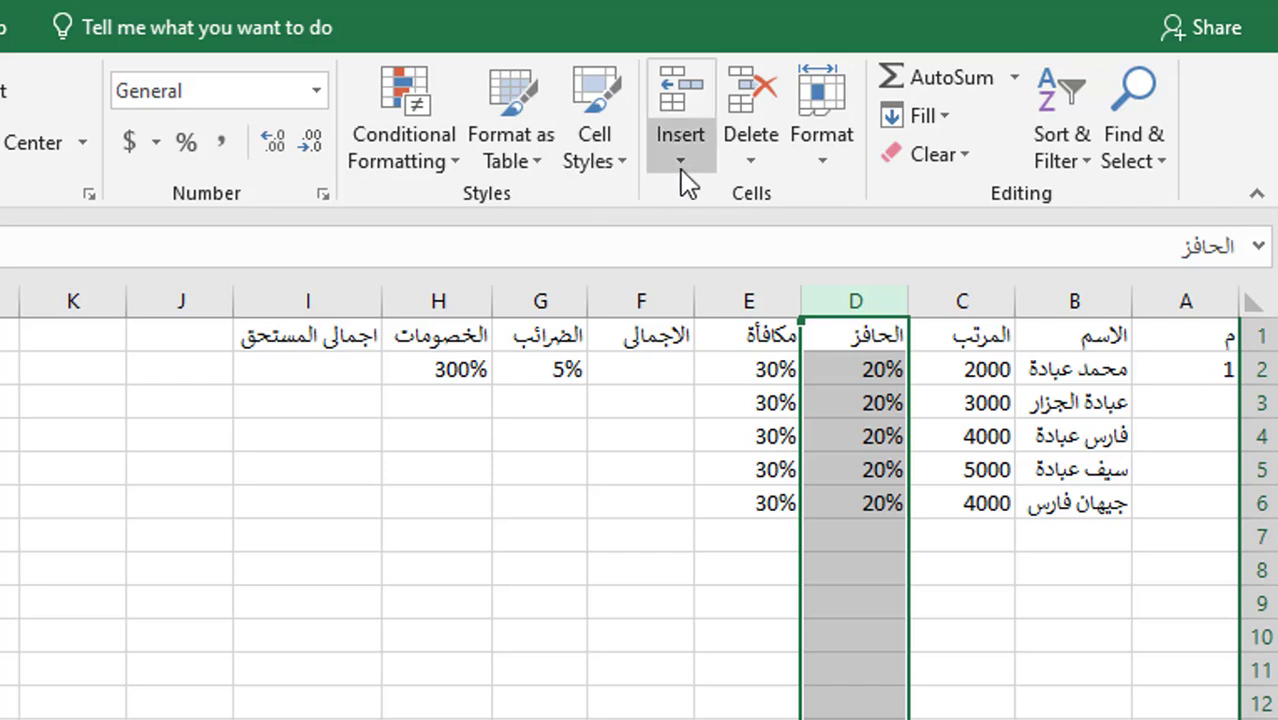
click(685, 155)
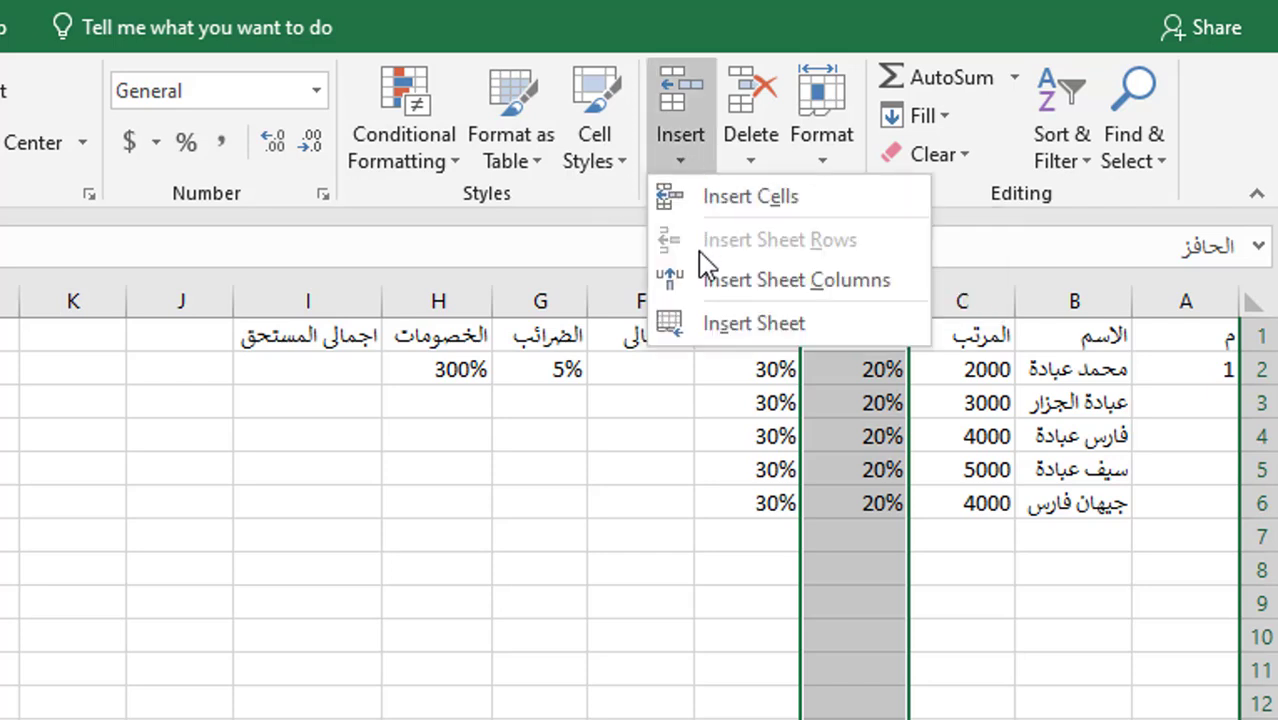
click(704, 280)
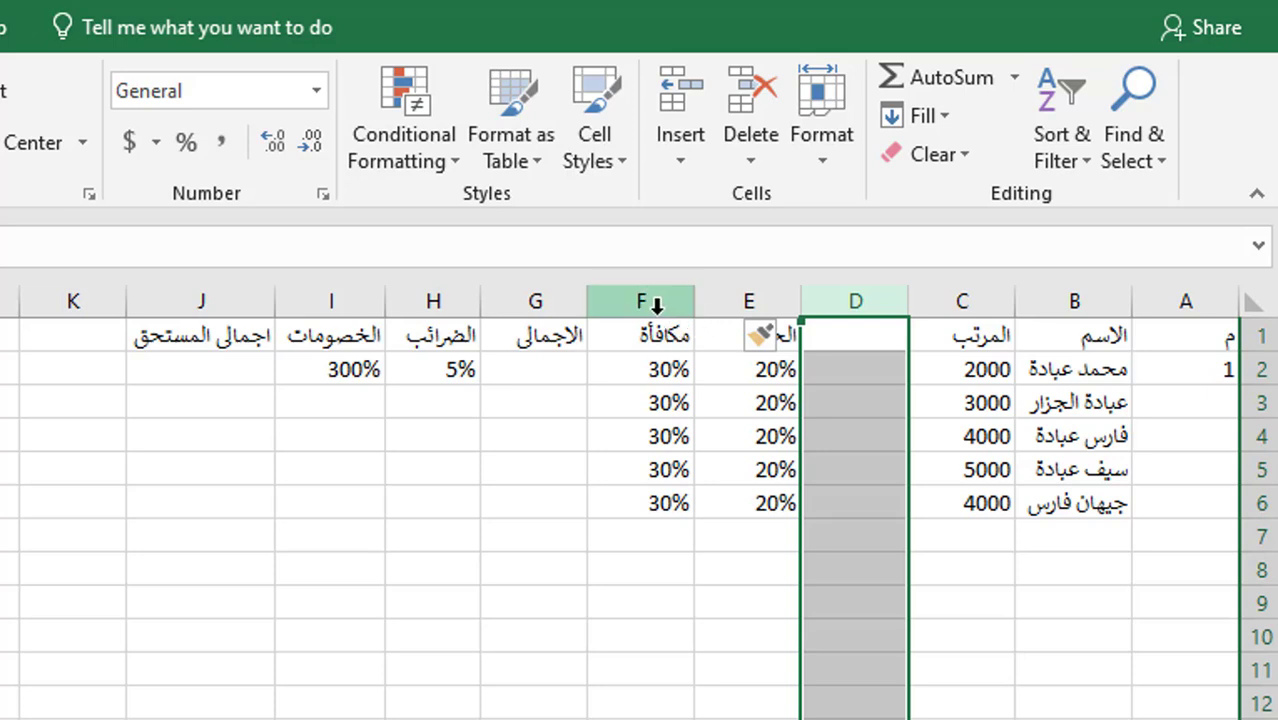
click(648, 297)
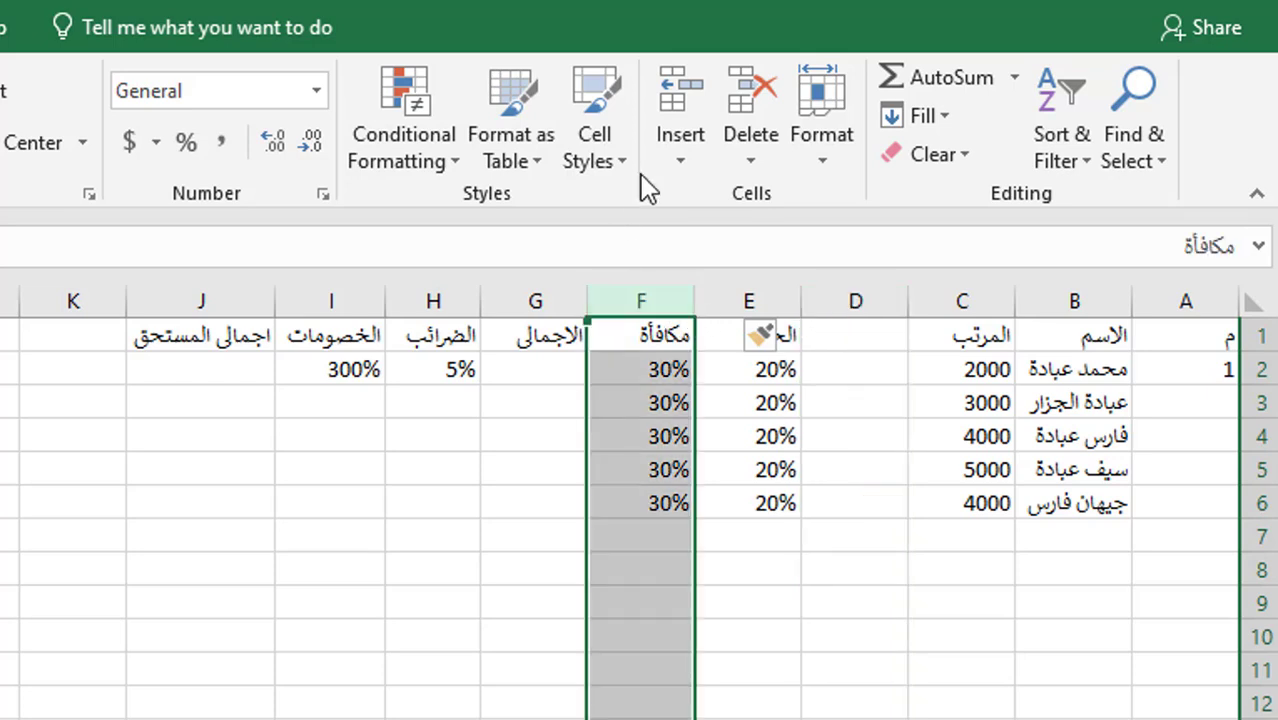
click(673, 153)
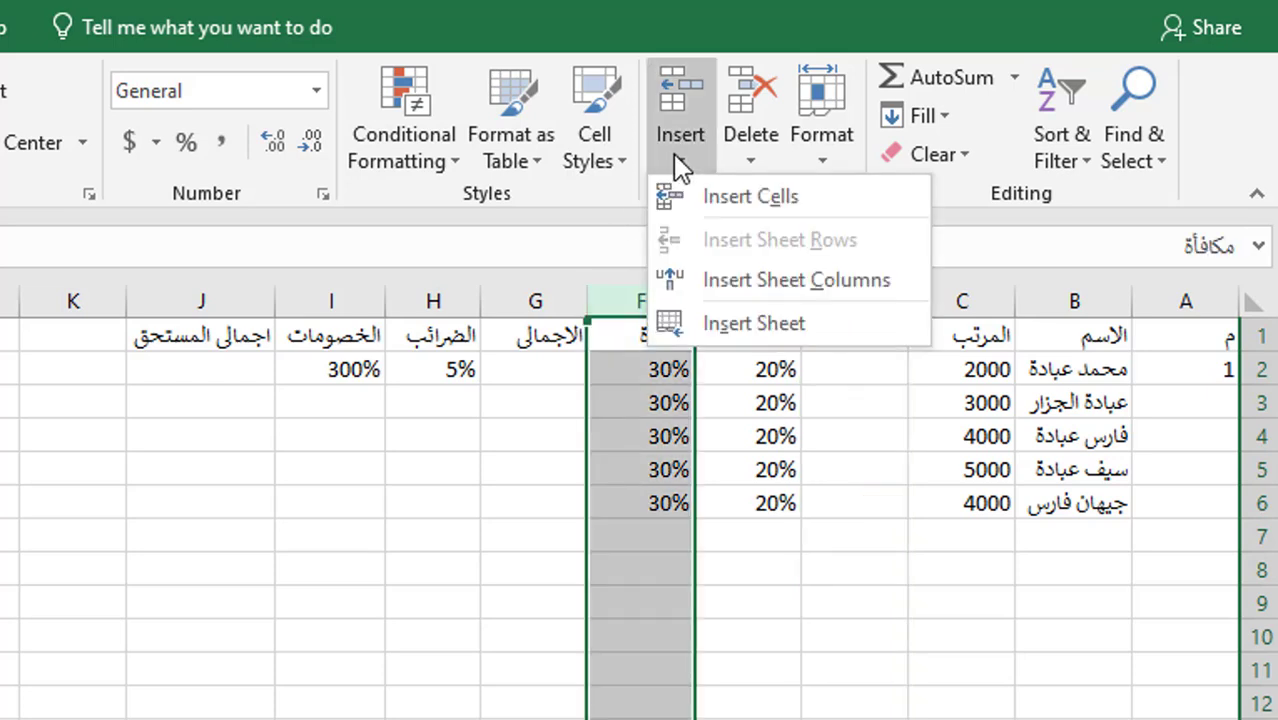
click(725, 285)
- Delete the extra empty column D and insert a blank column at G
click(850, 300)
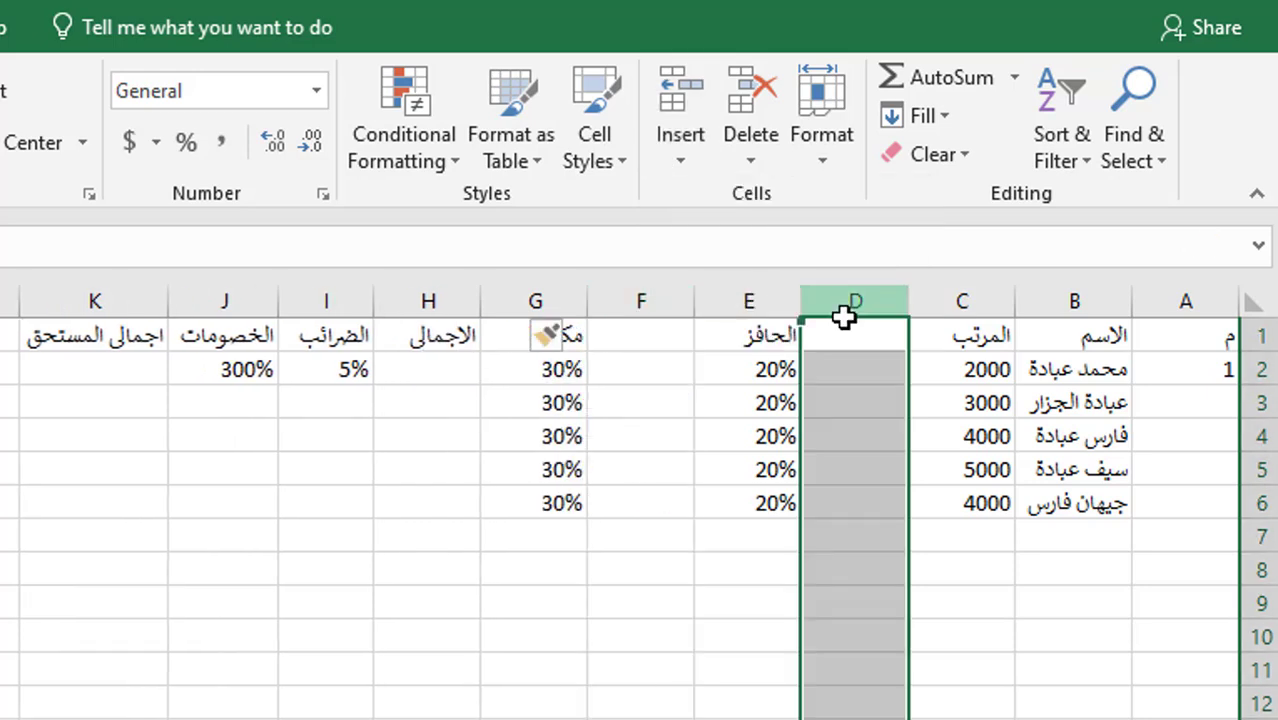
right_click(845, 316)
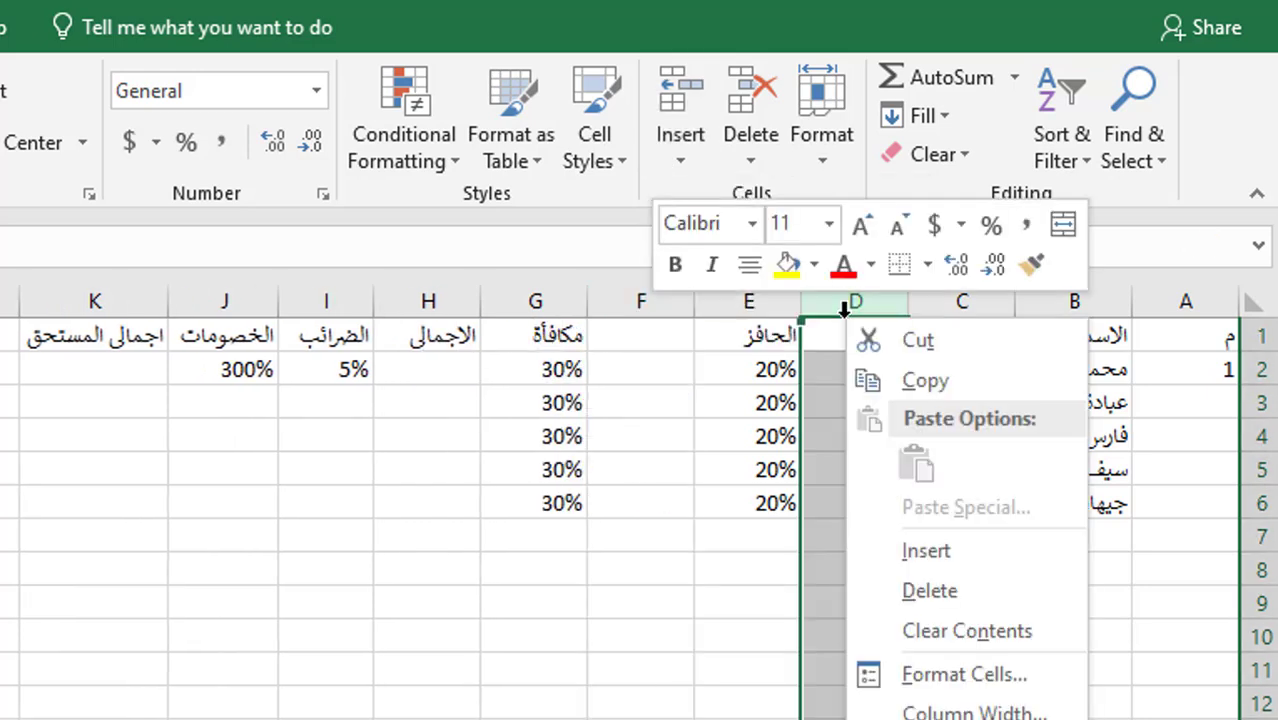
click(930, 591)
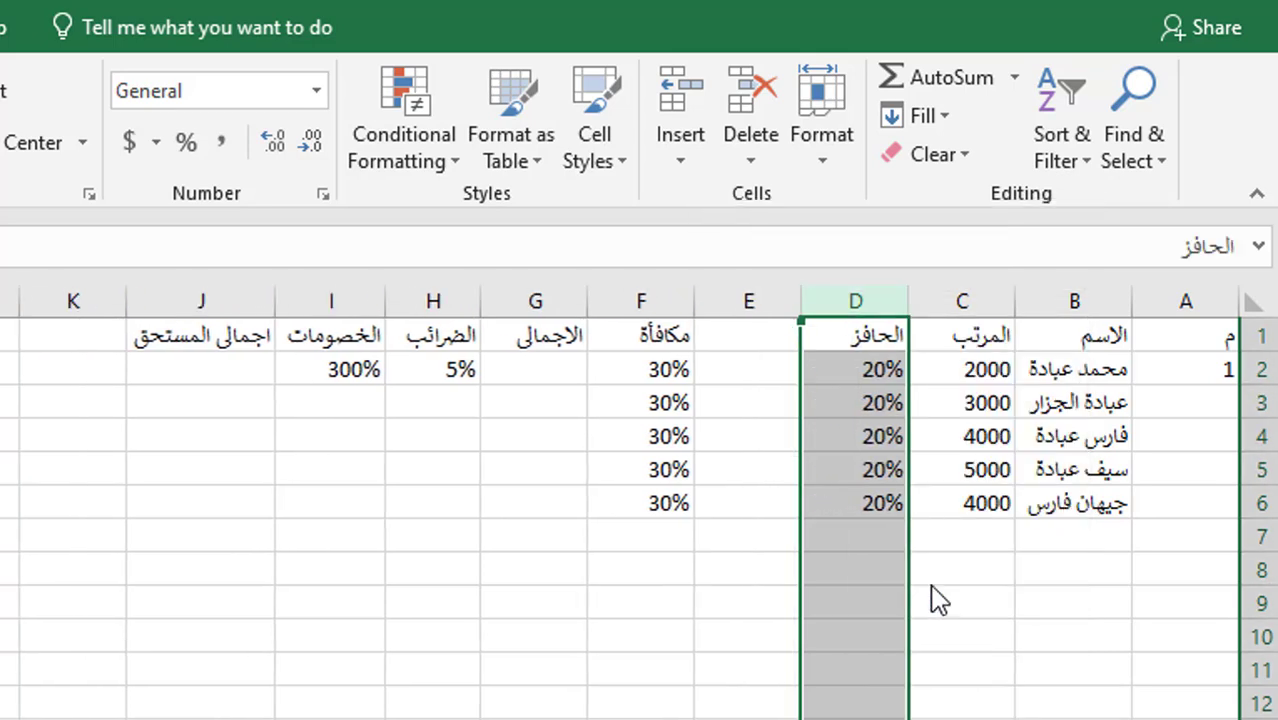
click(517, 291)
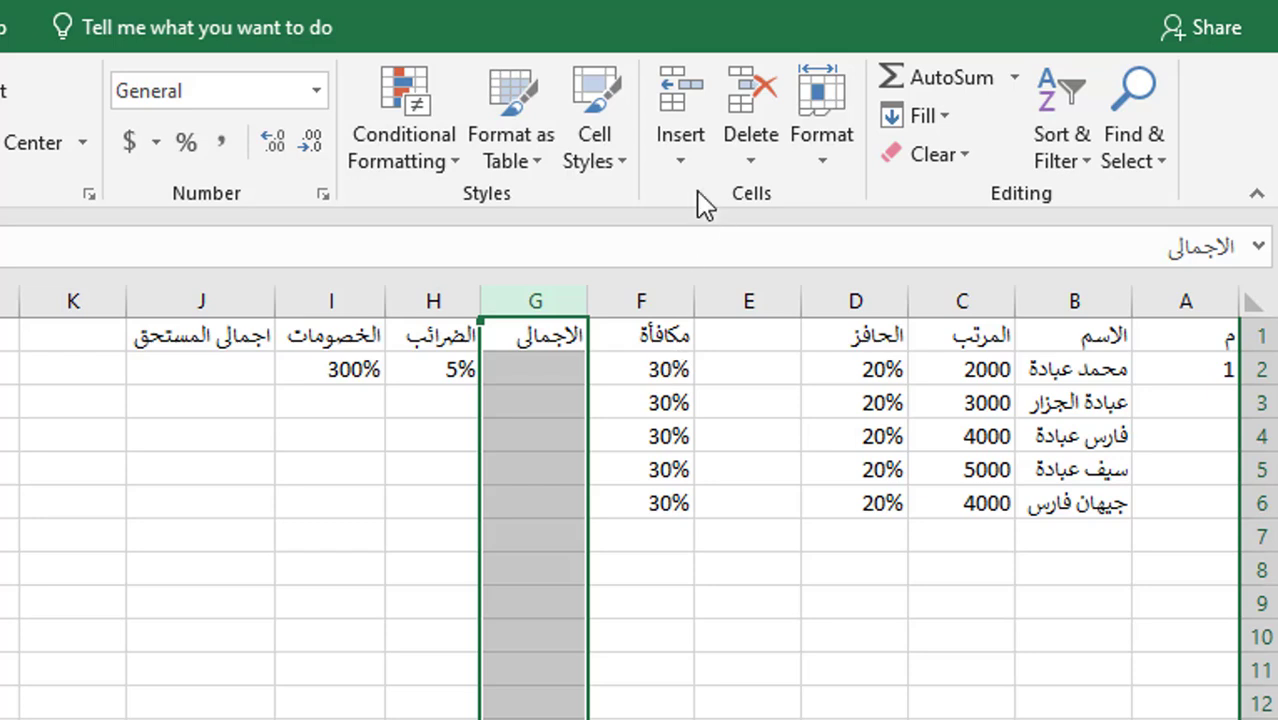
click(695, 152)
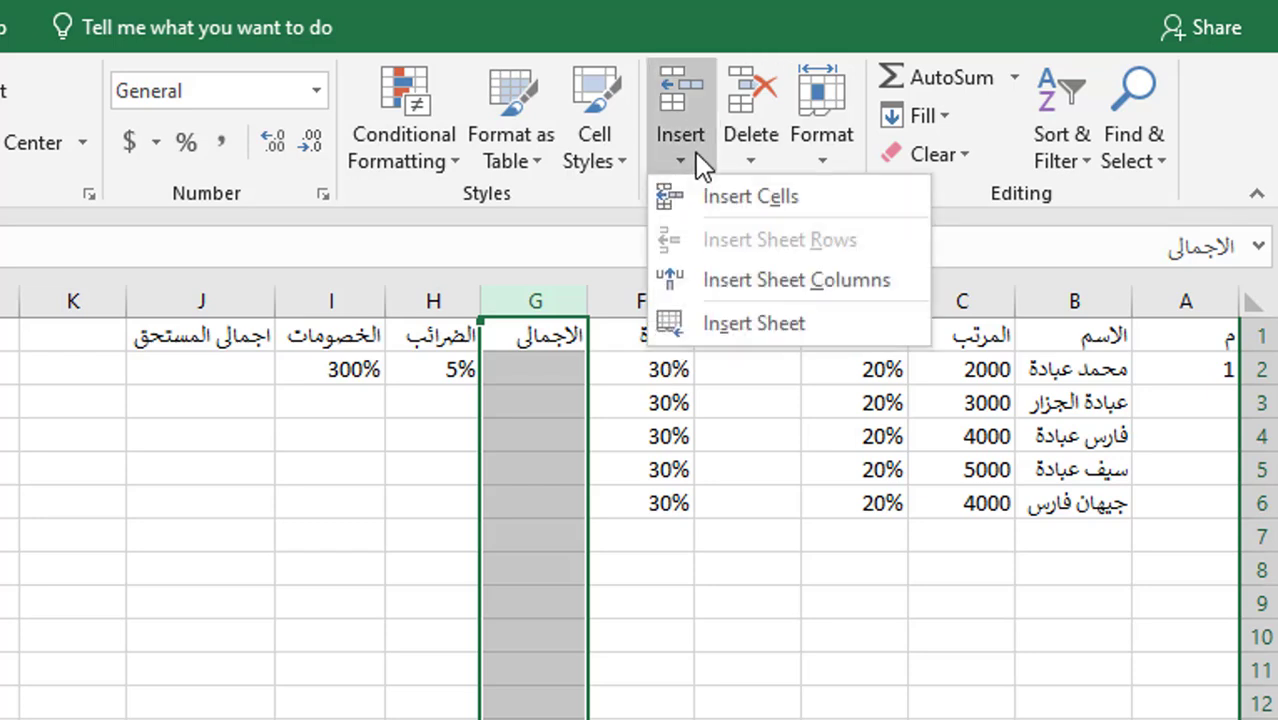
click(680, 280)
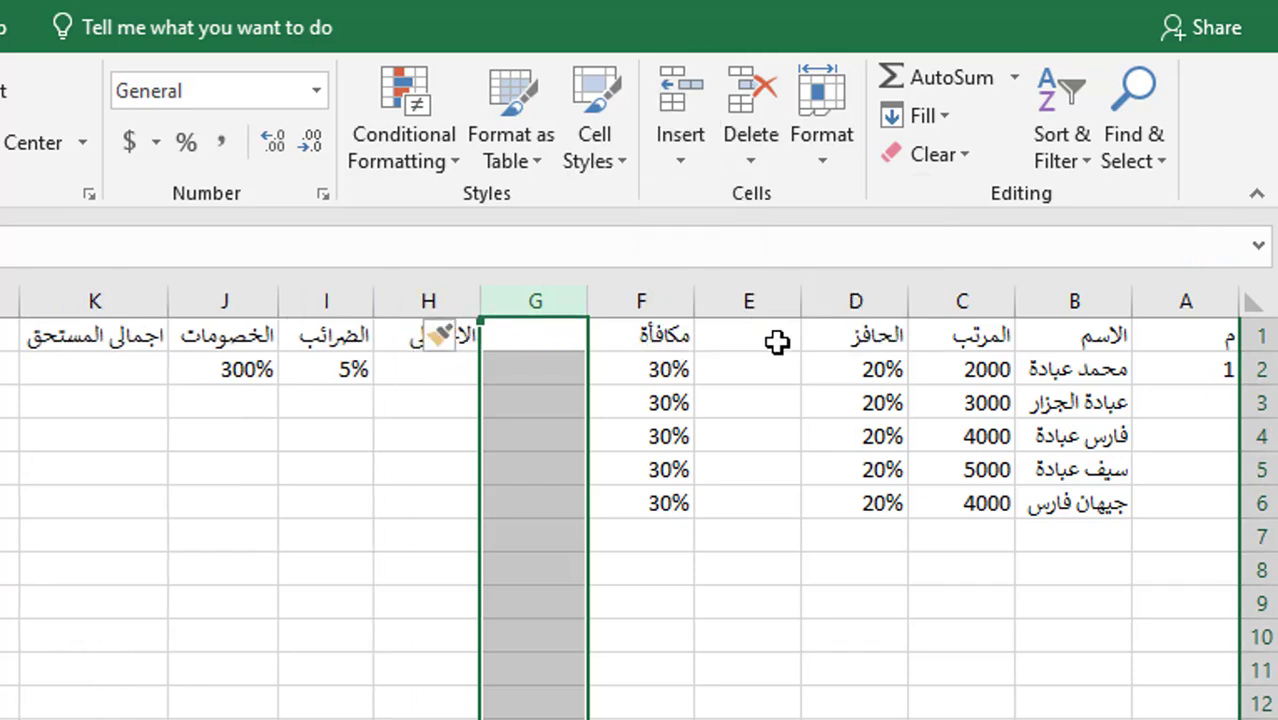
click(750, 368)
click(762, 337)
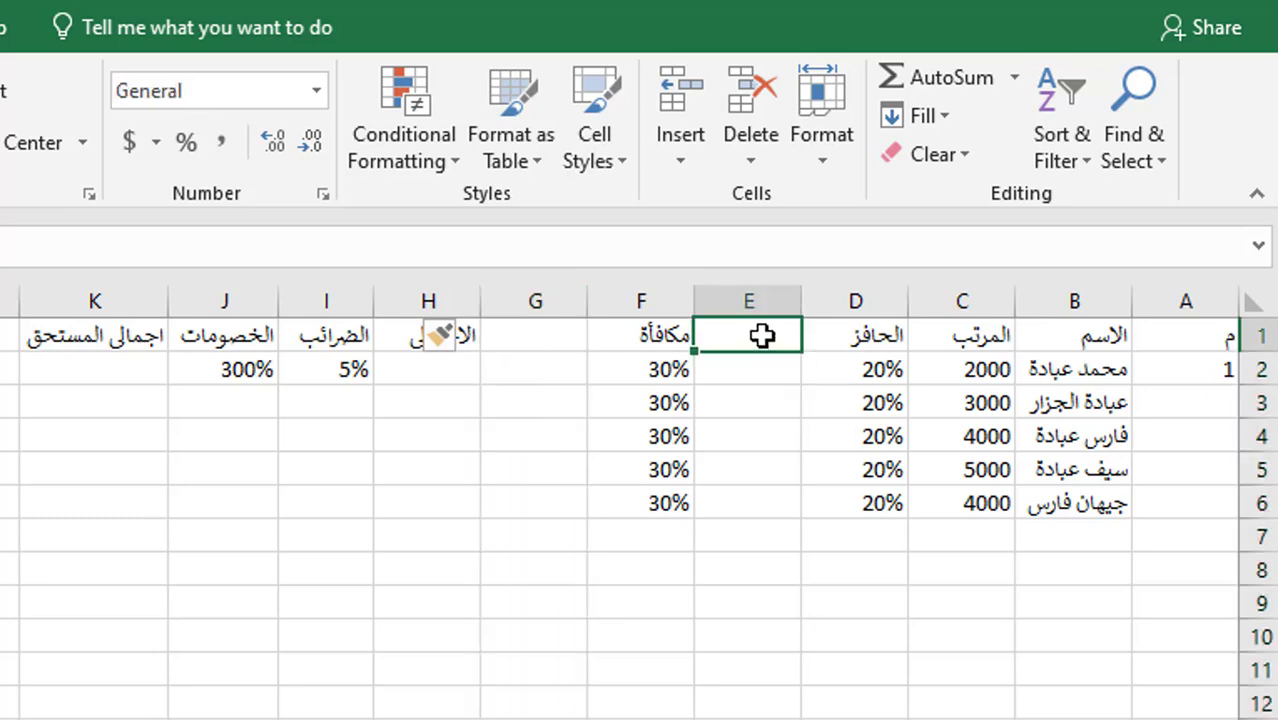
- Type صافى الحافز in E1 and صافى المكافأة in G1, then adjust column E's width
text(صافى ال)
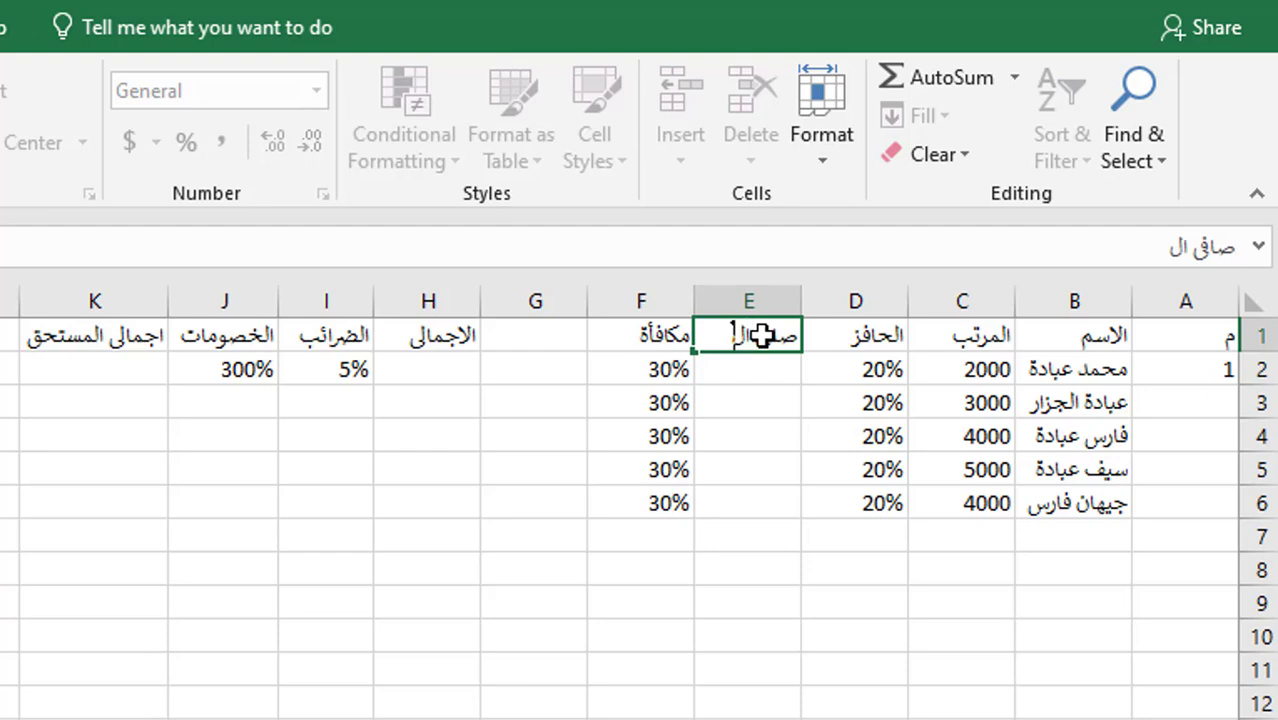
text(حافز)
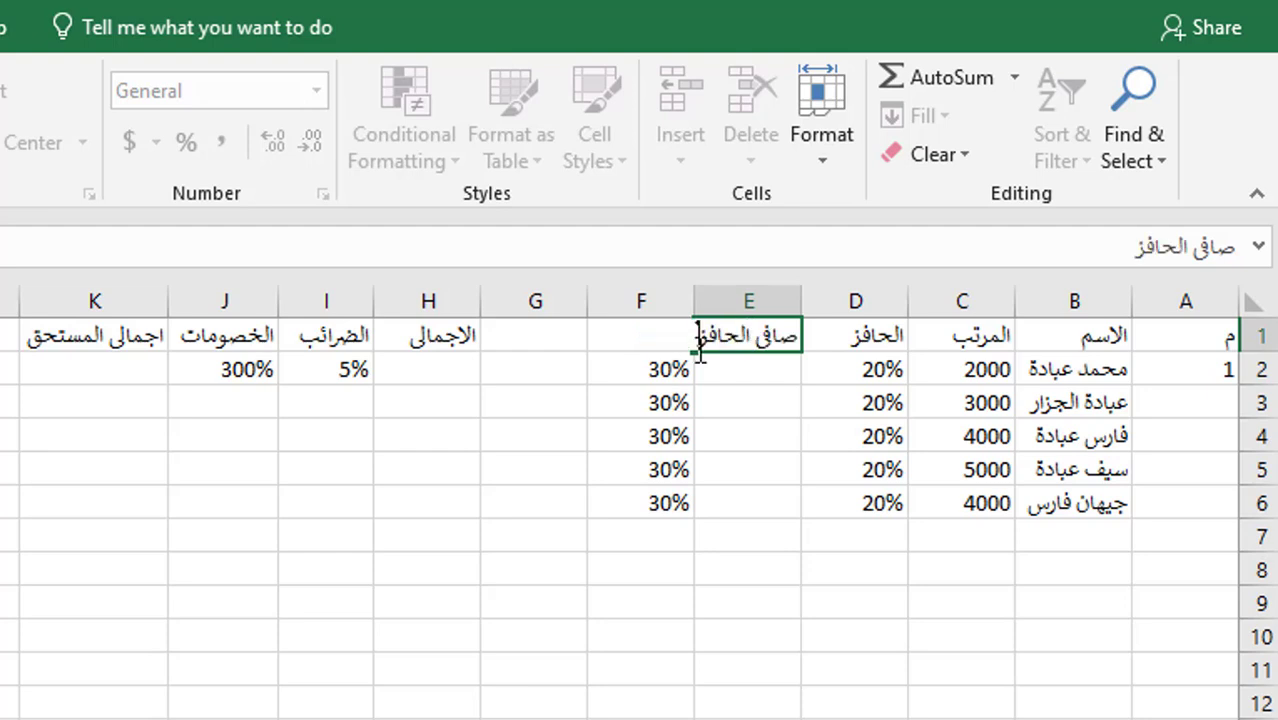
click(566, 338)
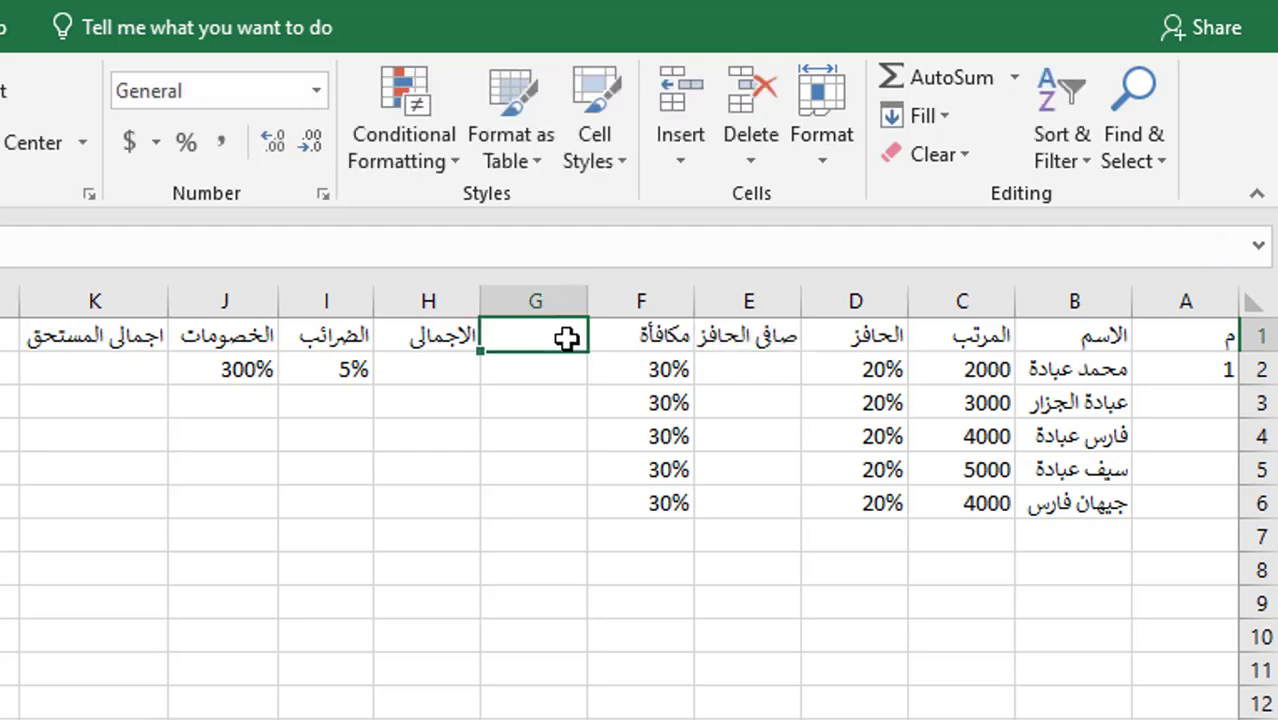
text(صافى المكاف)
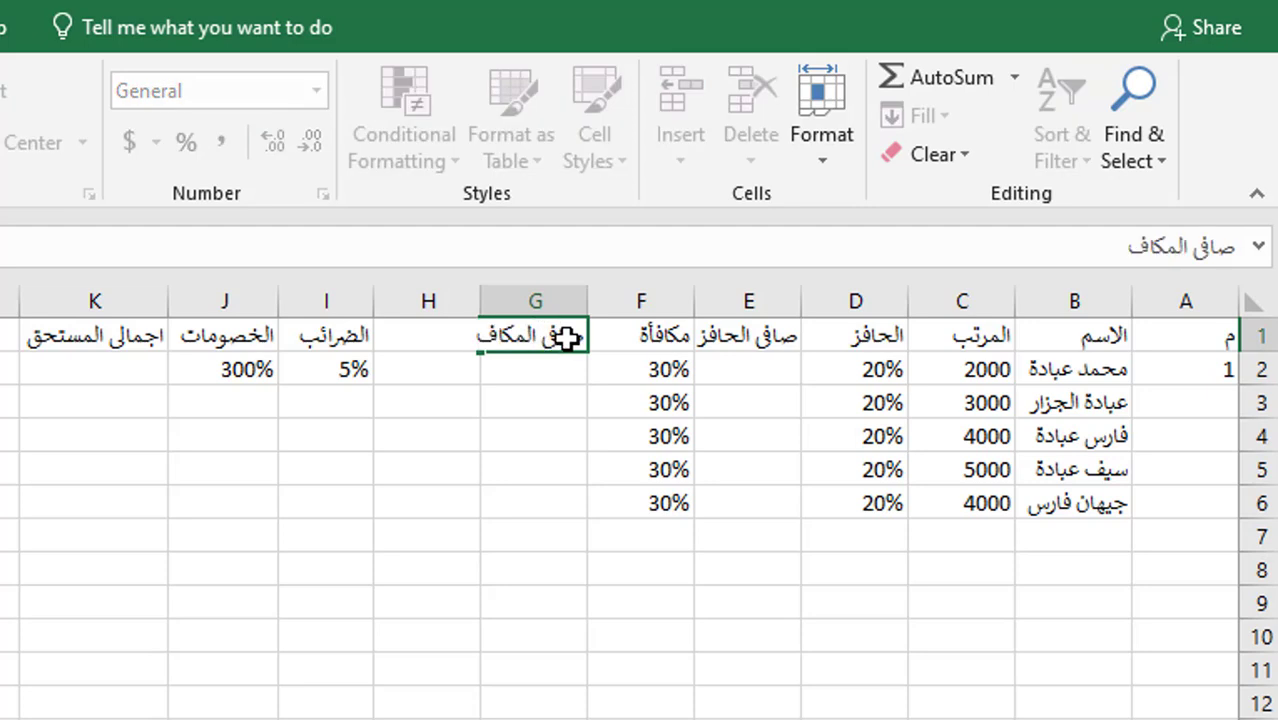
text(أة)
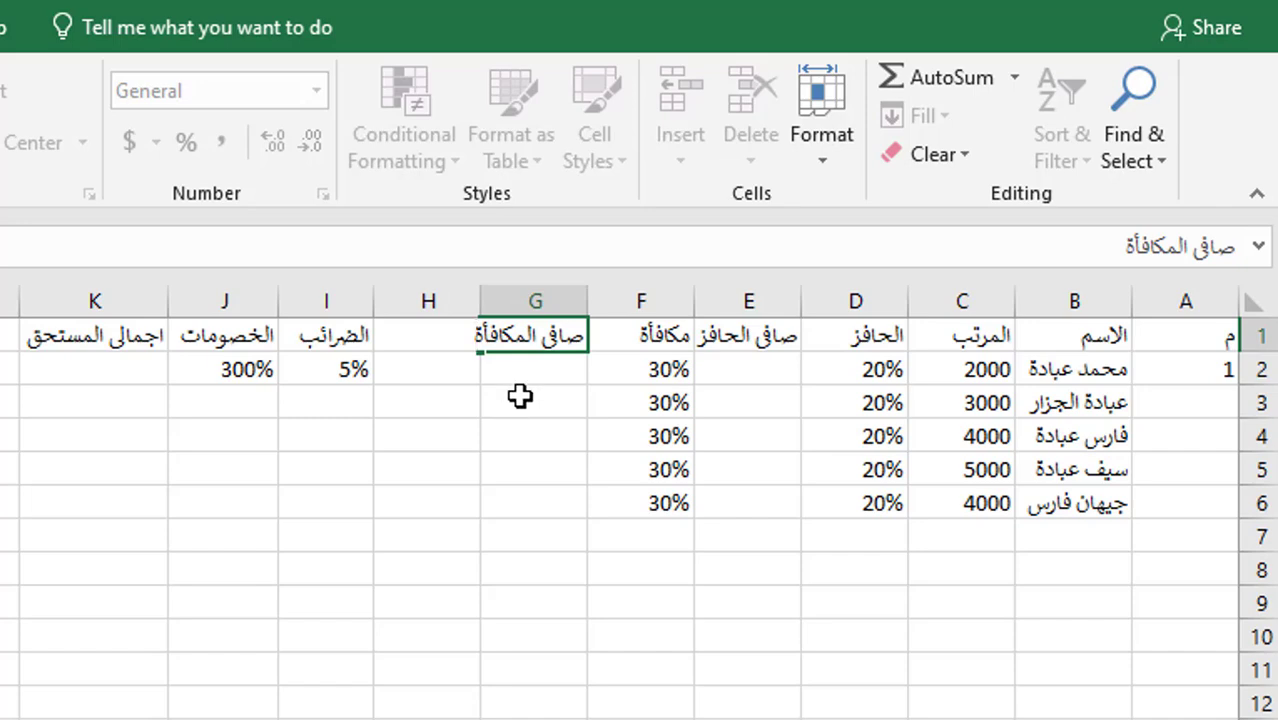
click(522, 397)
click(773, 325)
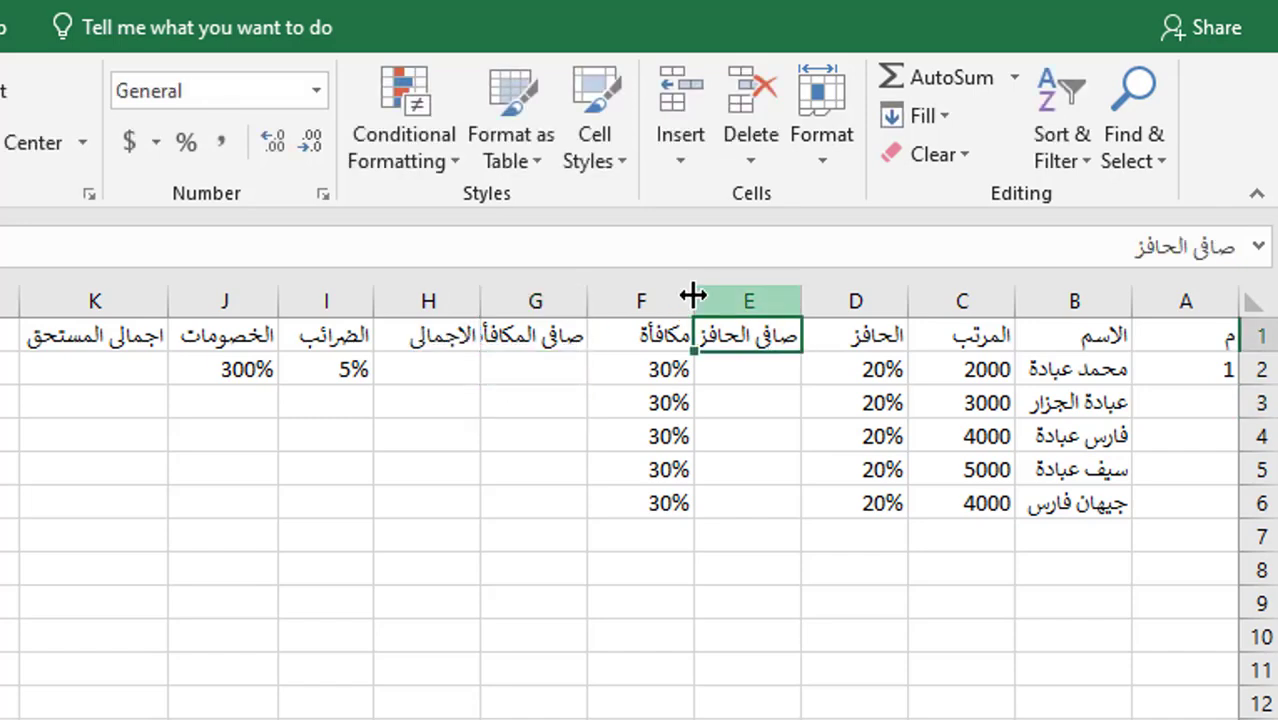
click(693, 295)
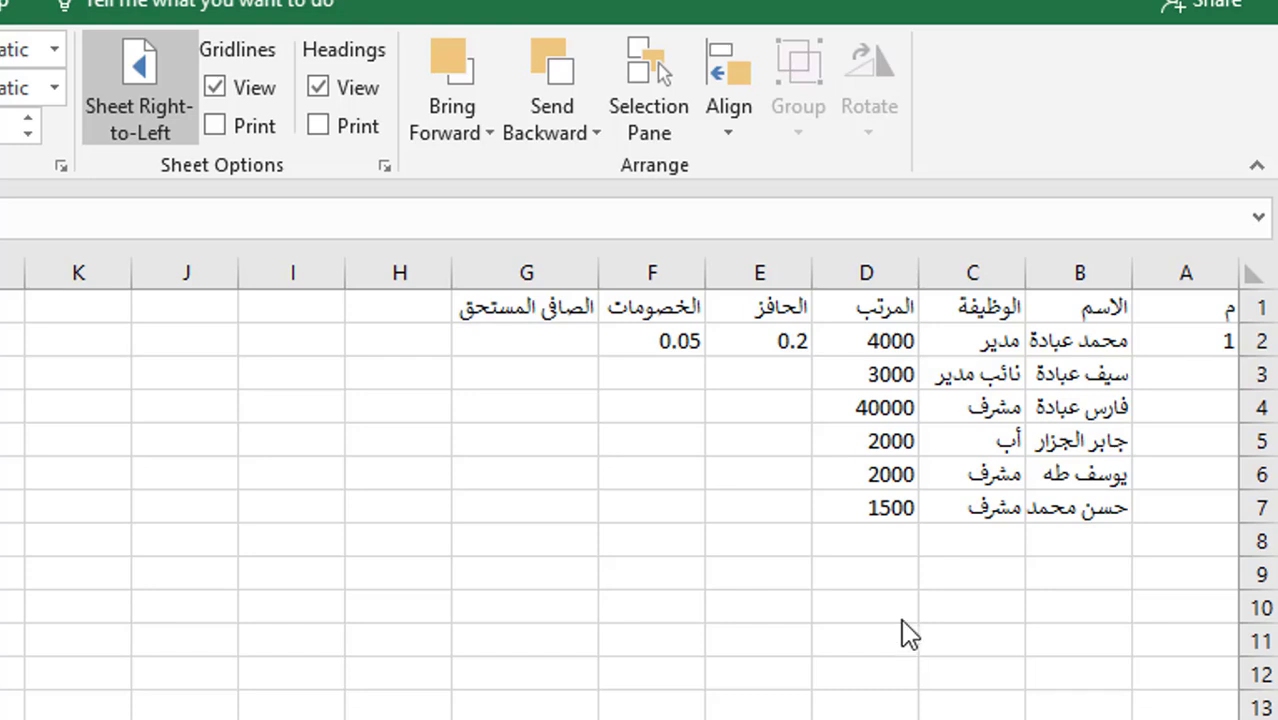
- Enter 2 in A3 and auto-fill the serial numbers 1 to 6 down to A7
click(1173, 341)
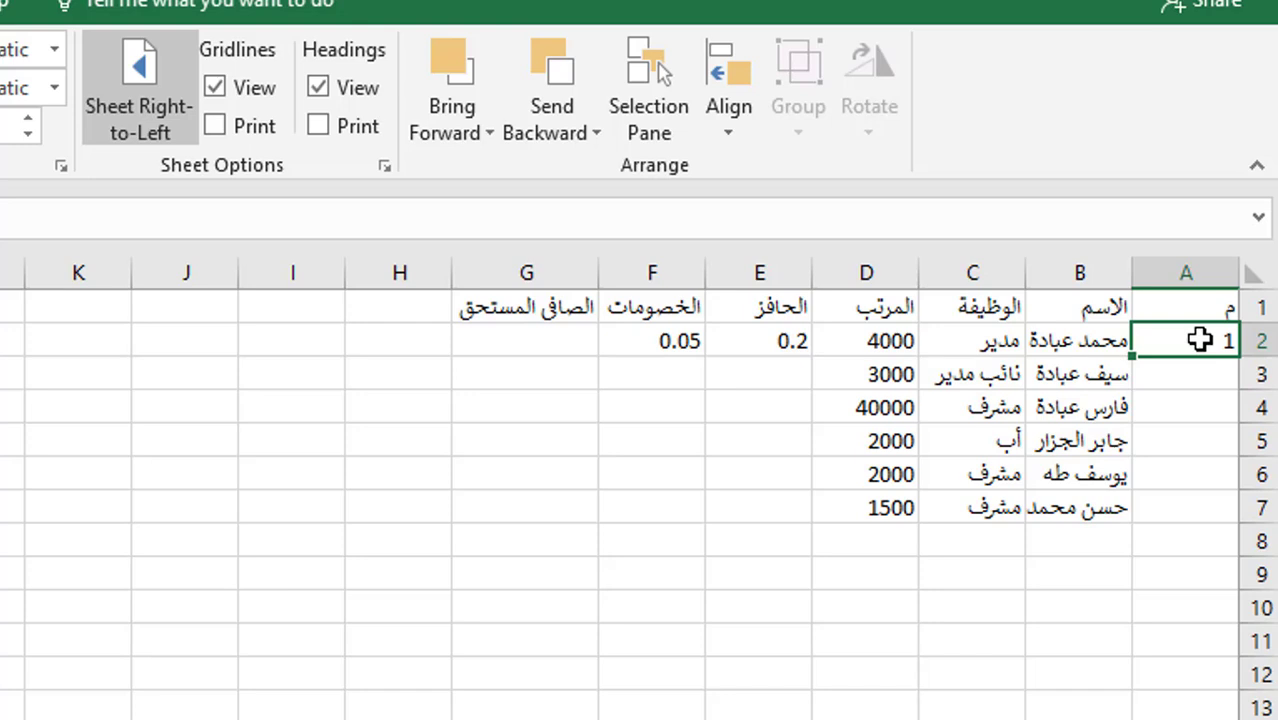
click(1189, 388)
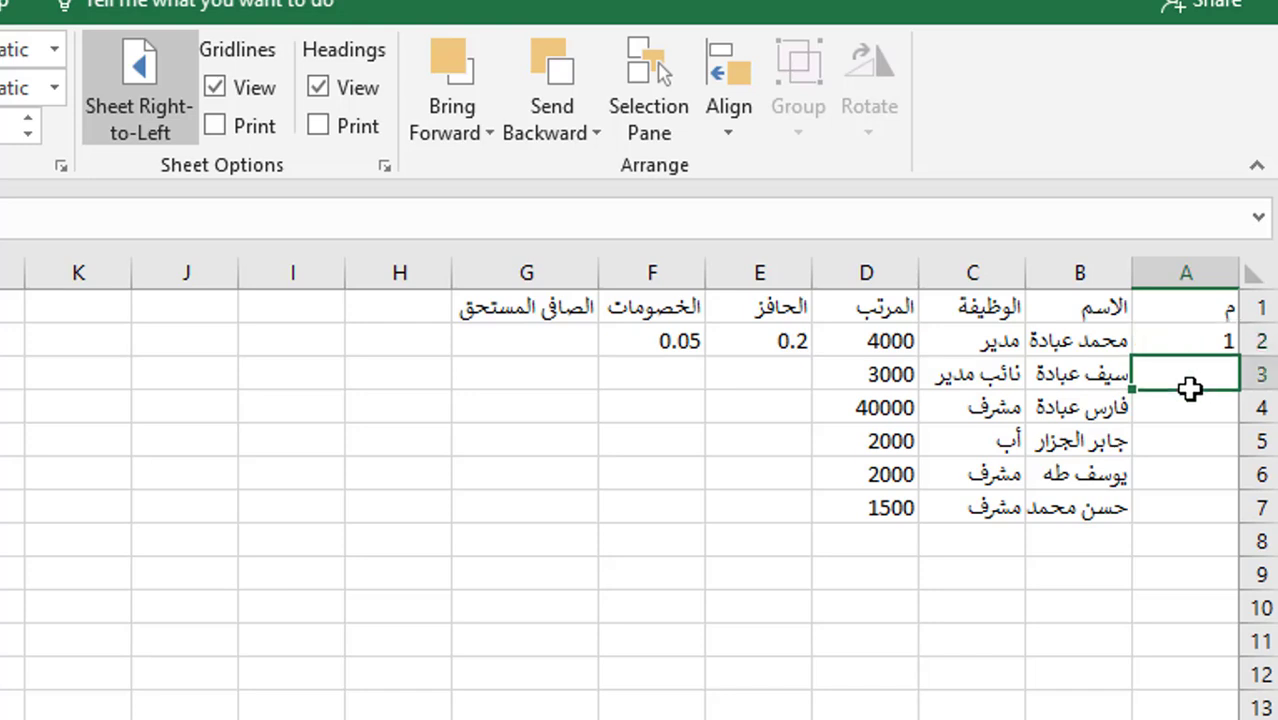
text(2)
click(1203, 339)
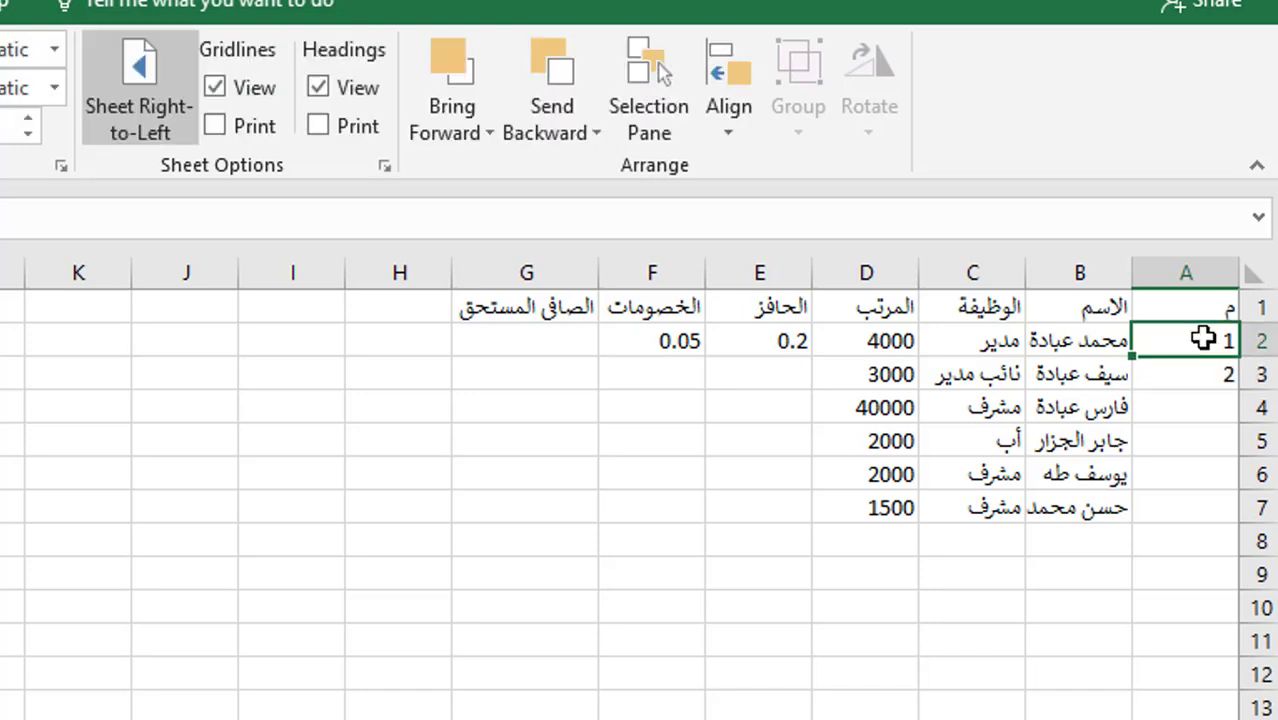
drag(1203, 339, 1142, 523)
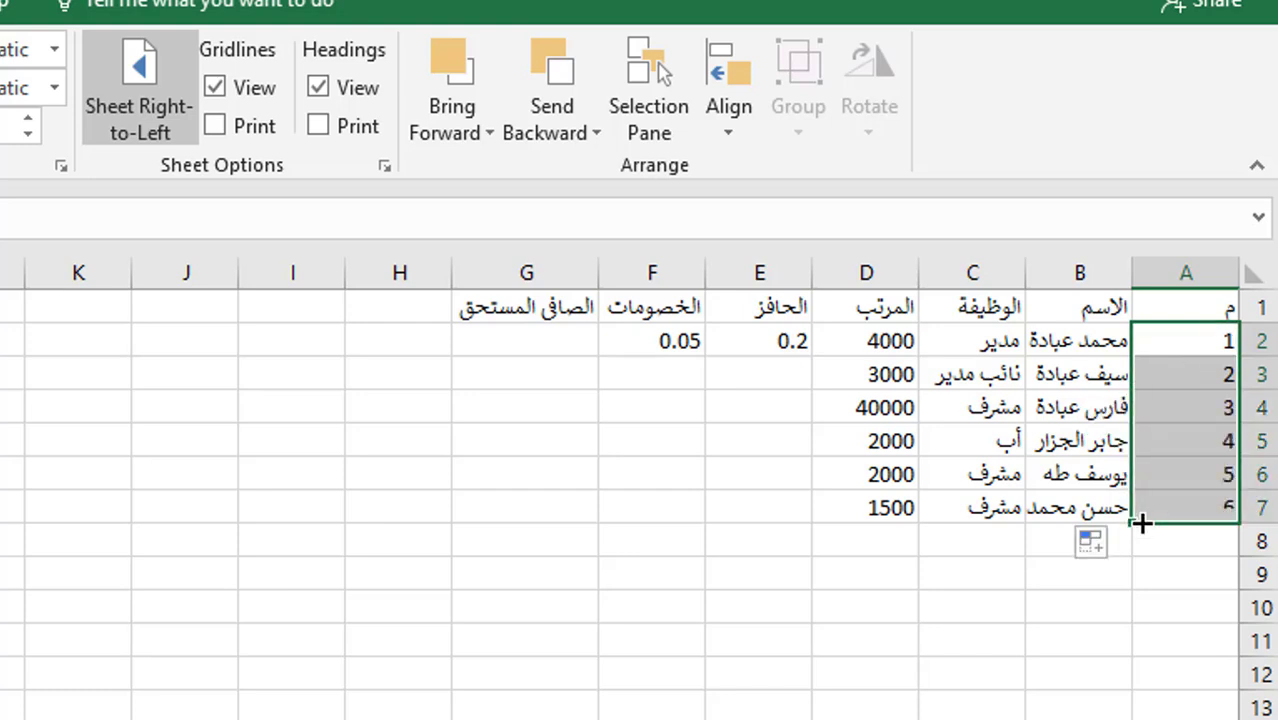
key(ctrl+z)
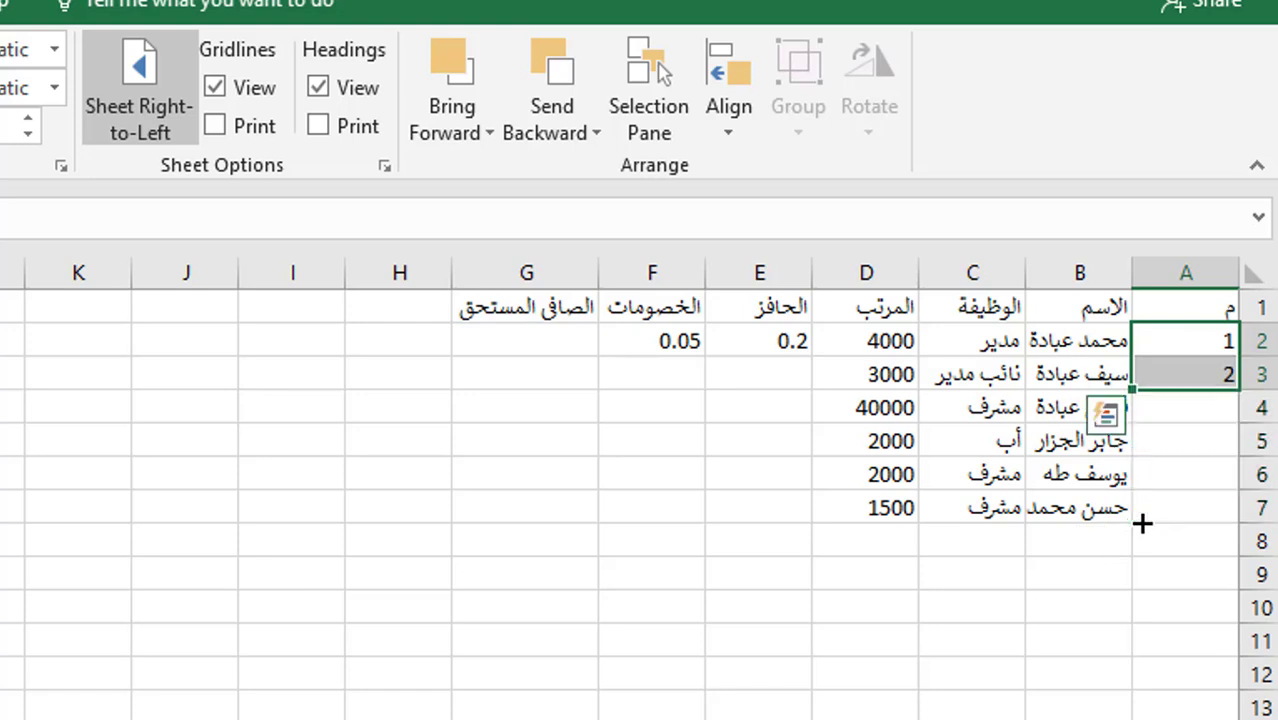
double_click(1133, 386)
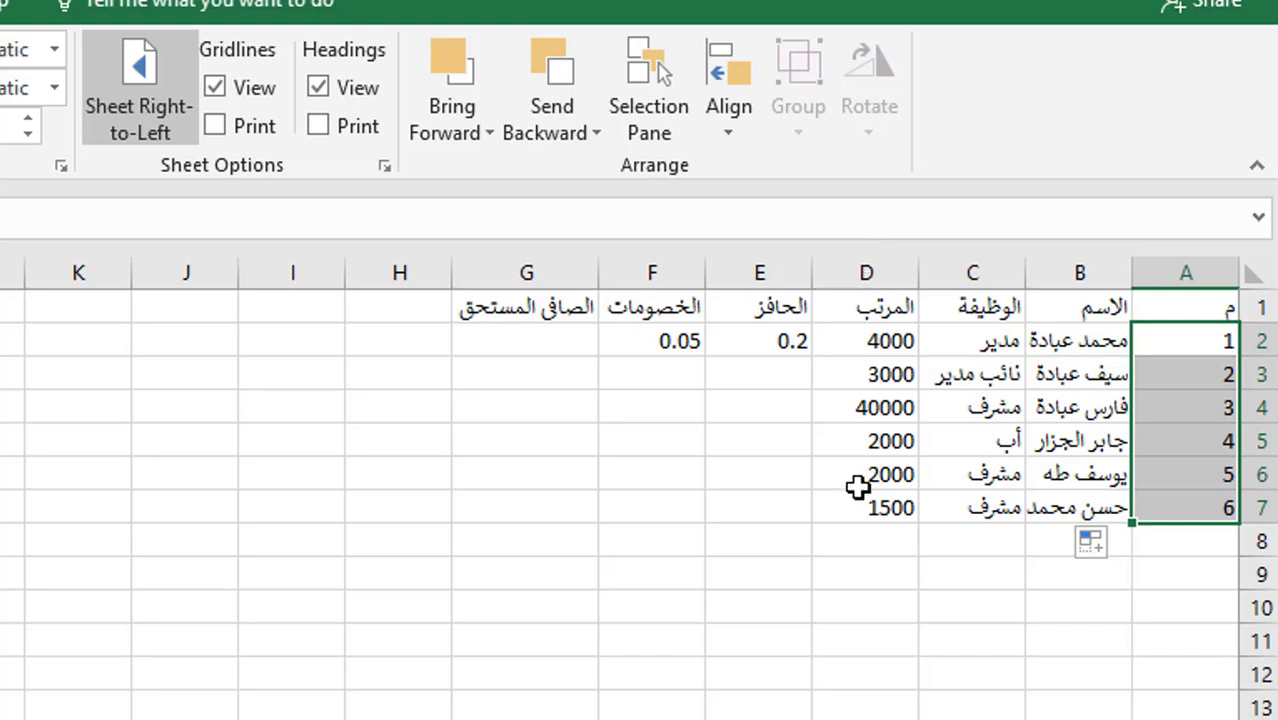
click(863, 530)
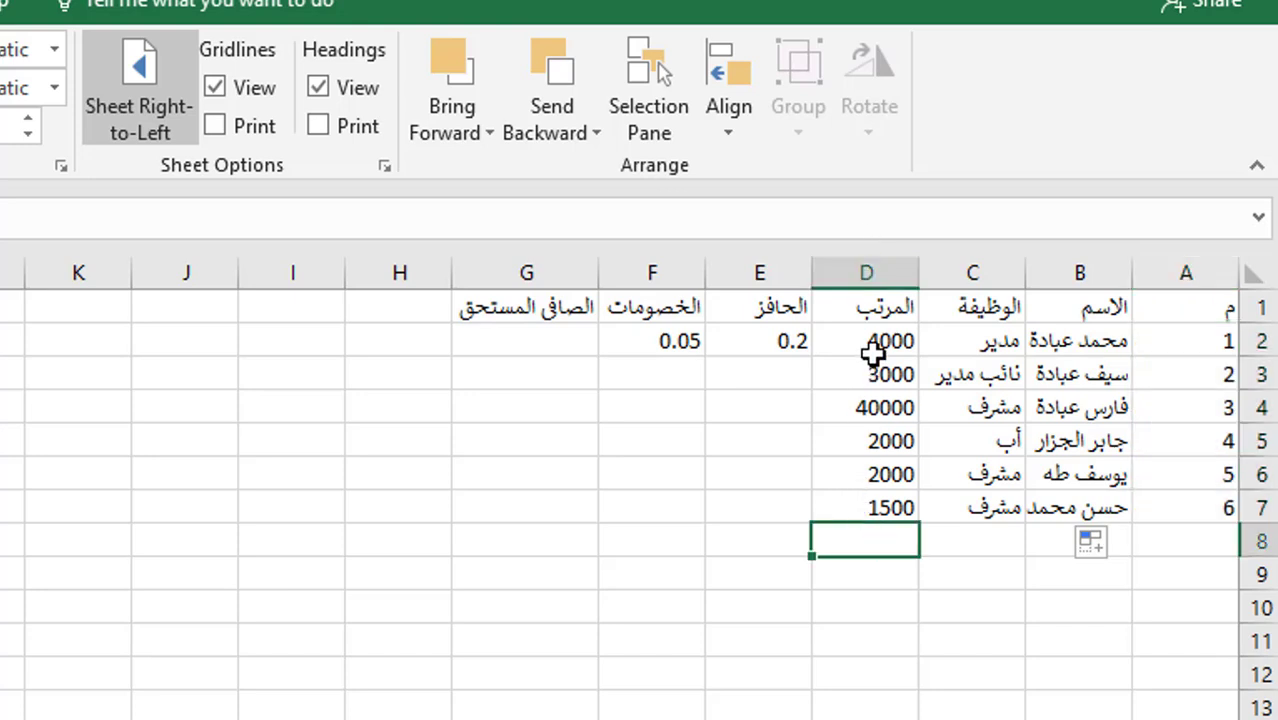
- Put =SUM(D2:D7) in D8 using AutoSum, totalling the salaries to 52500
drag(866, 340, 868, 510)
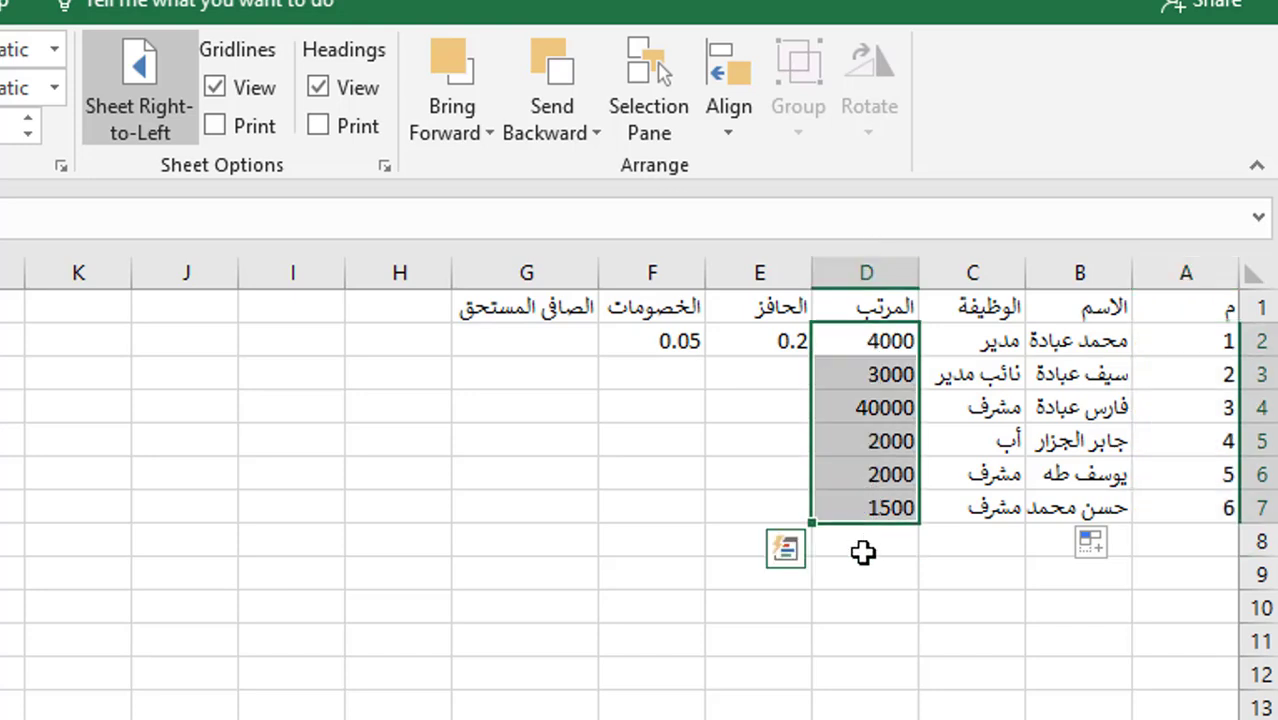
click(863, 541)
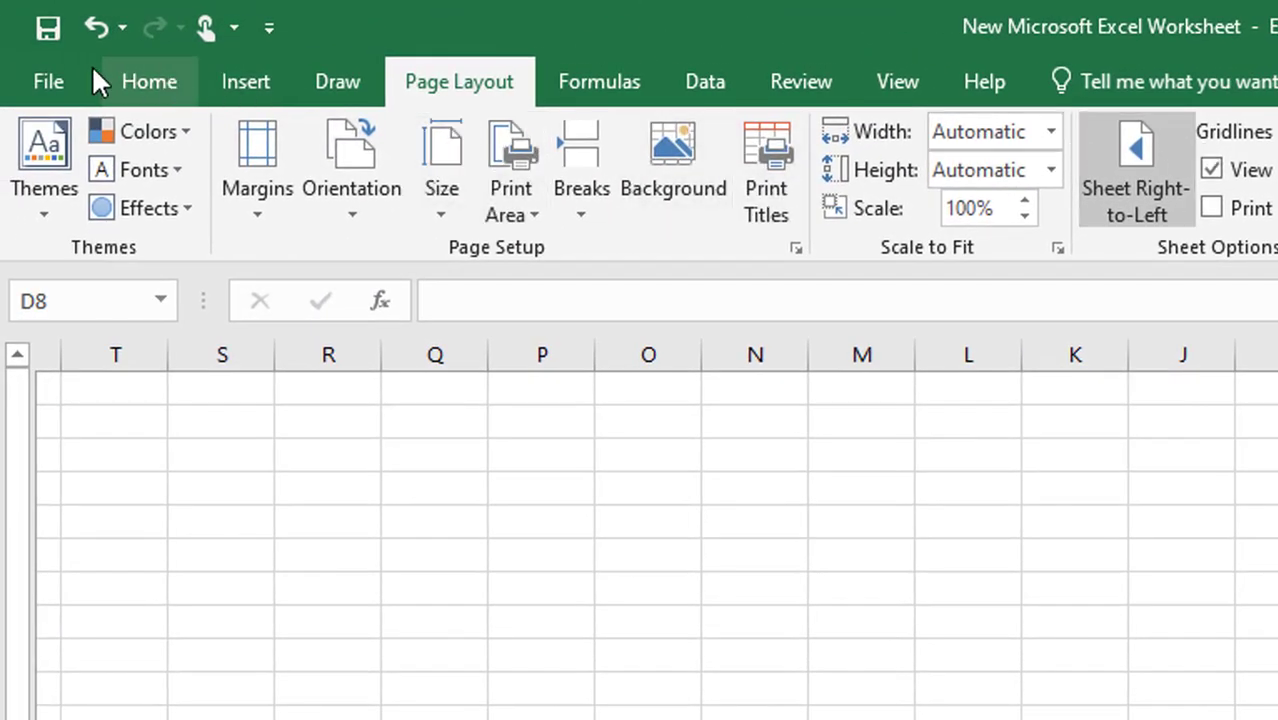
click(149, 97)
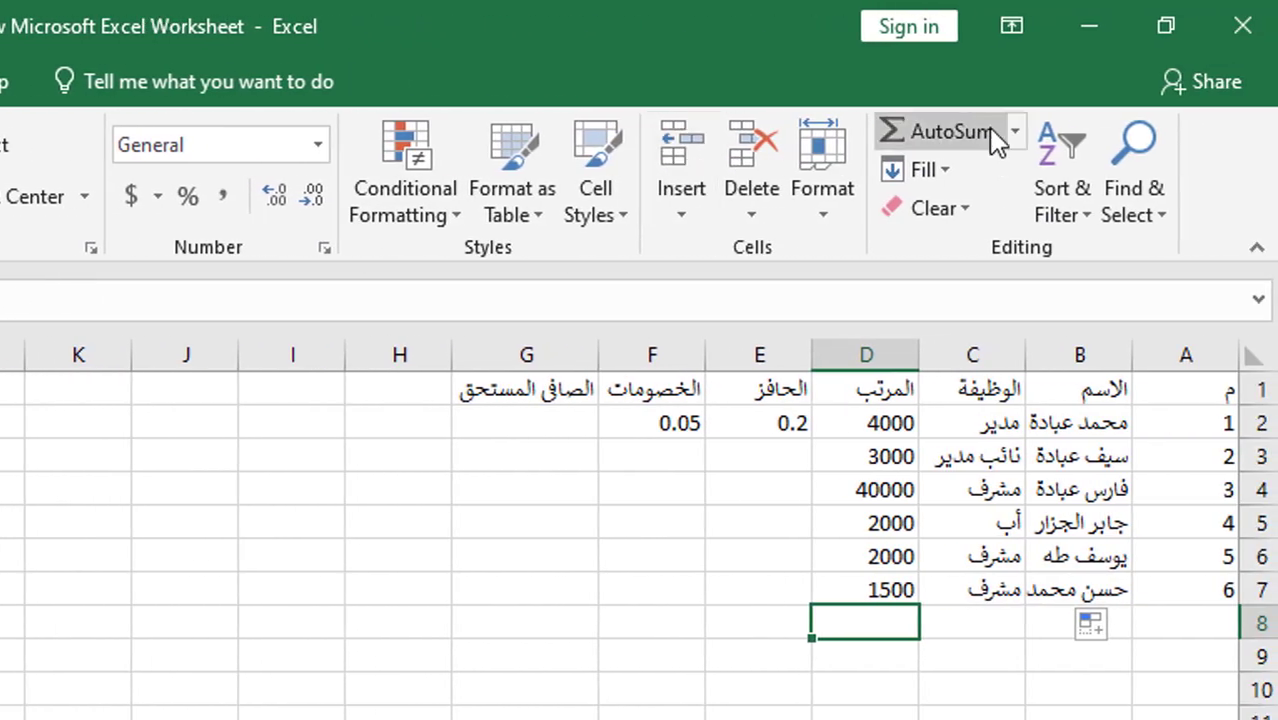
click(1015, 131)
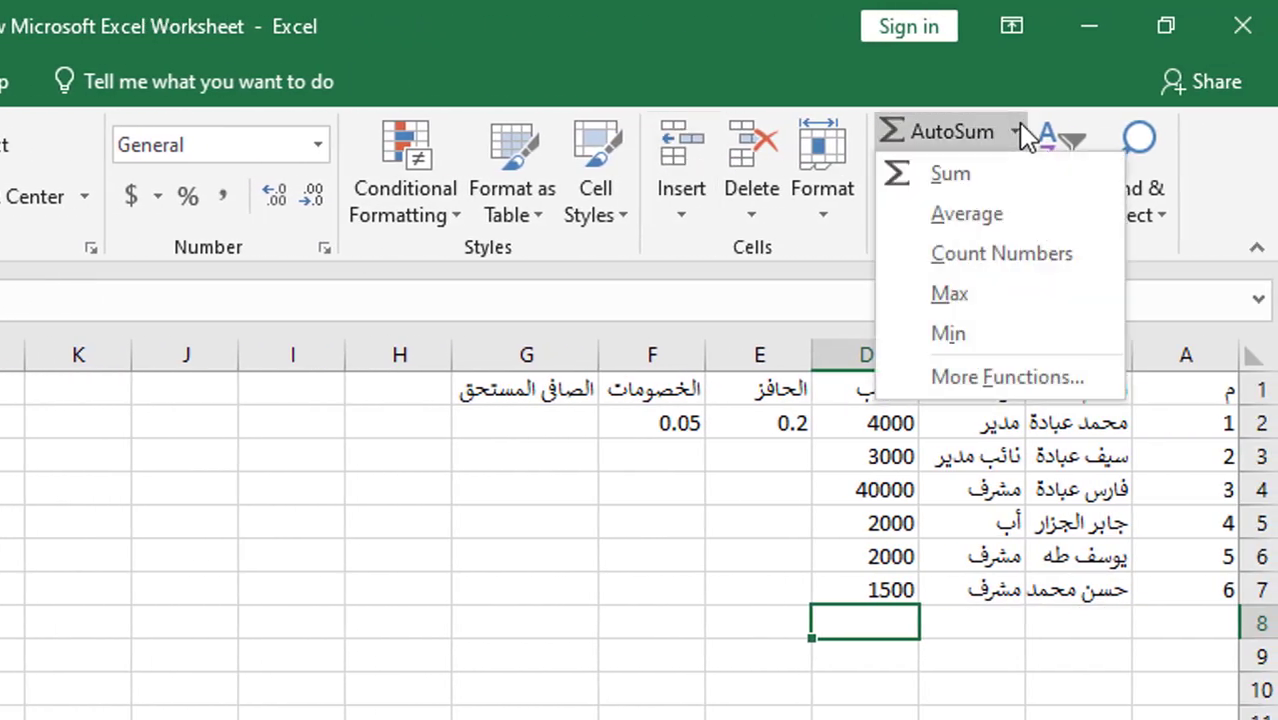
click(950, 174)
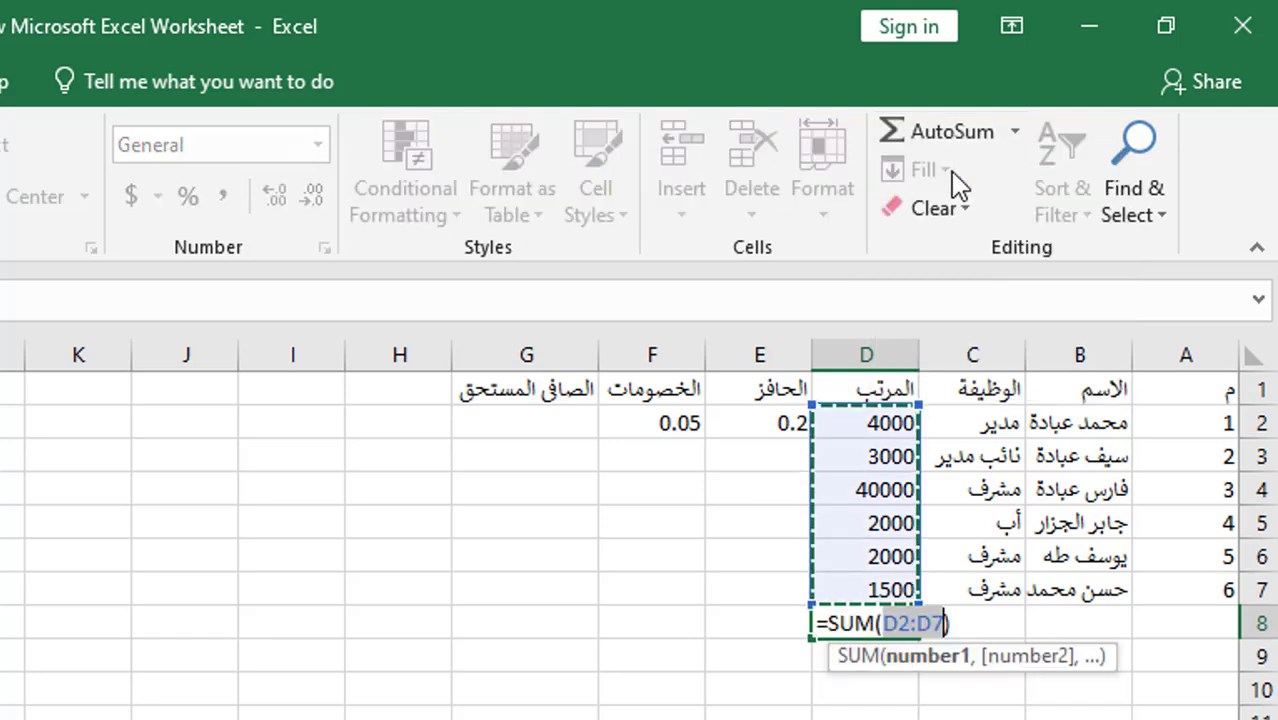
key(Return)
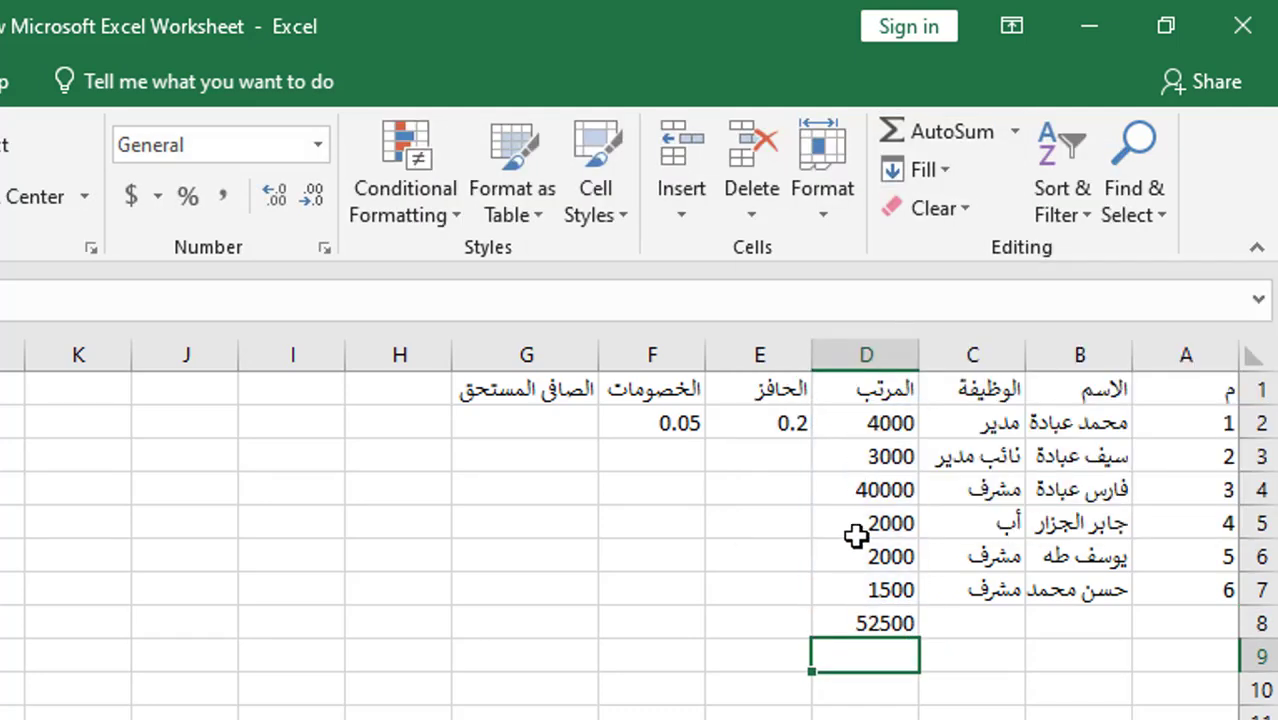
click(780, 424)
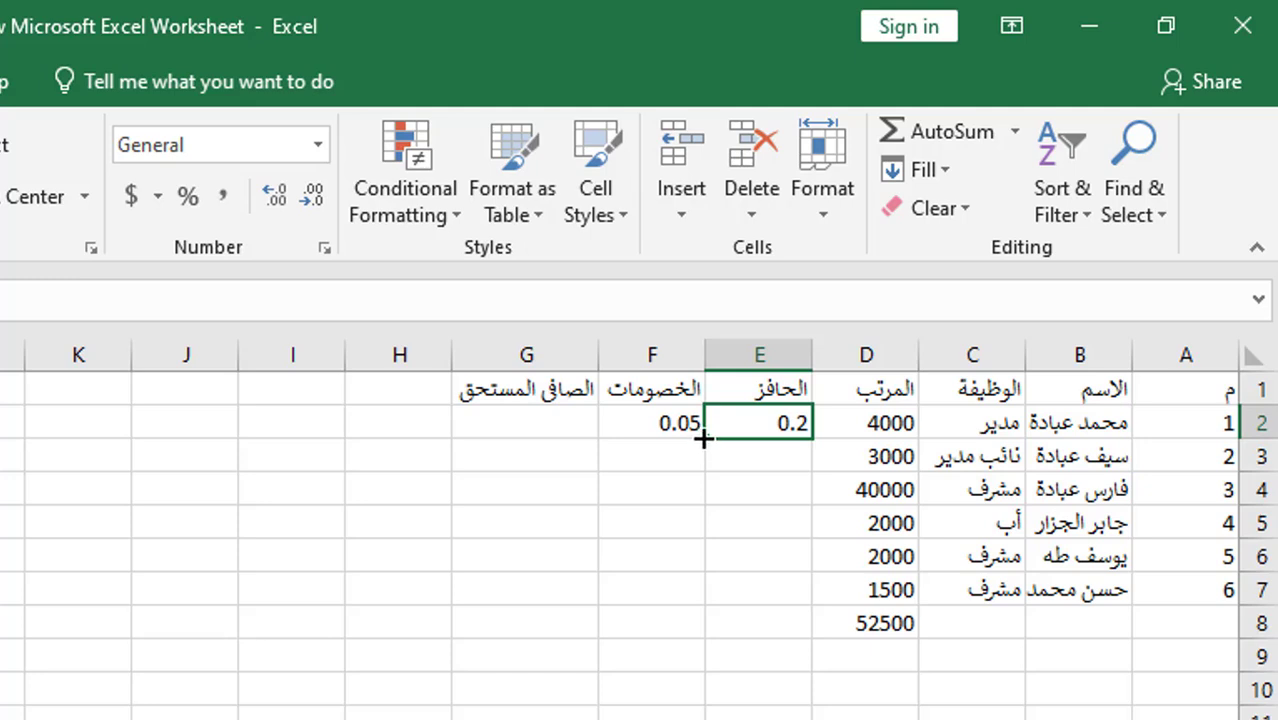
- Fill the 0.2 incentive in column E and the 0.05 deduction in column F down to row 7
drag(704, 438, 706, 594)
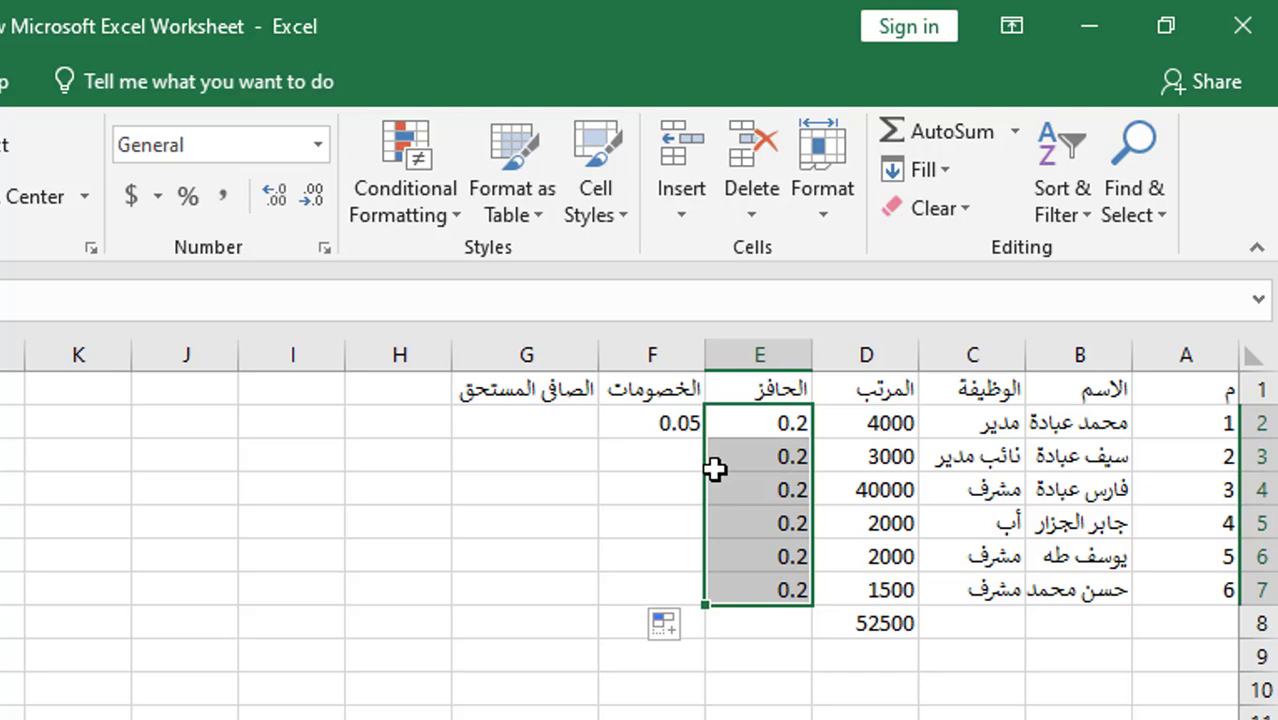
key(ctrl+z)
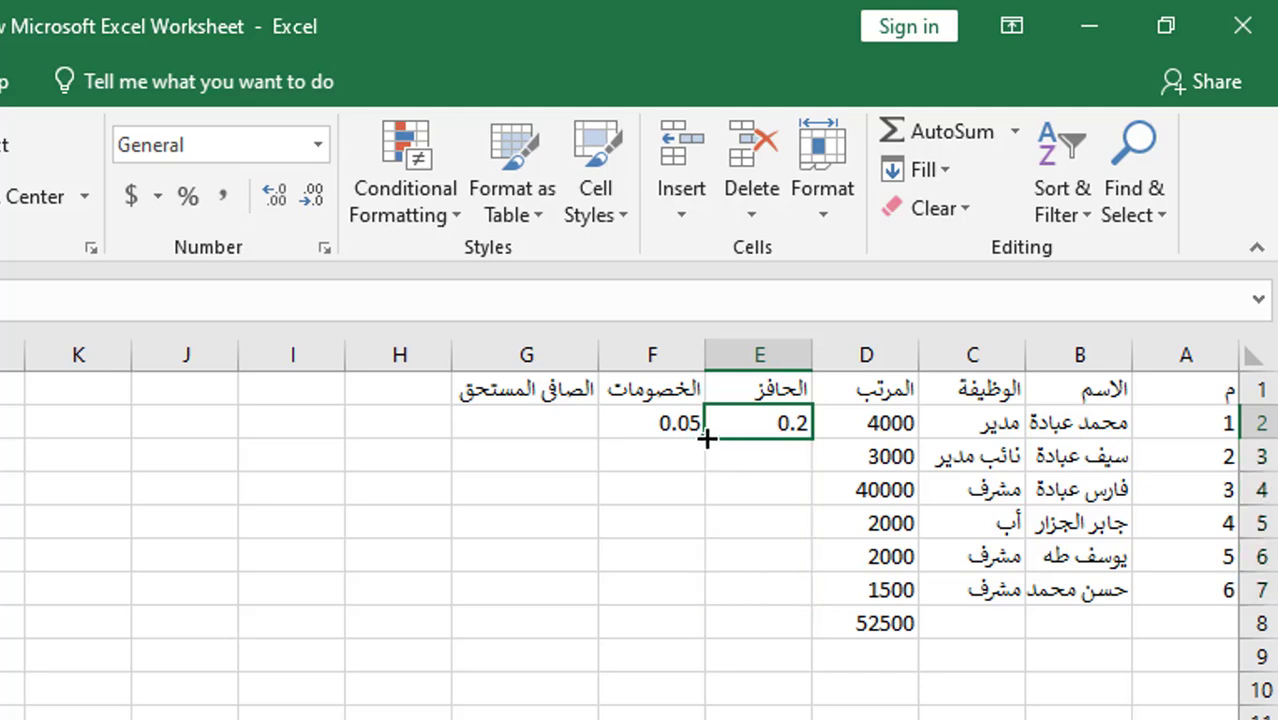
double_click(706, 438)
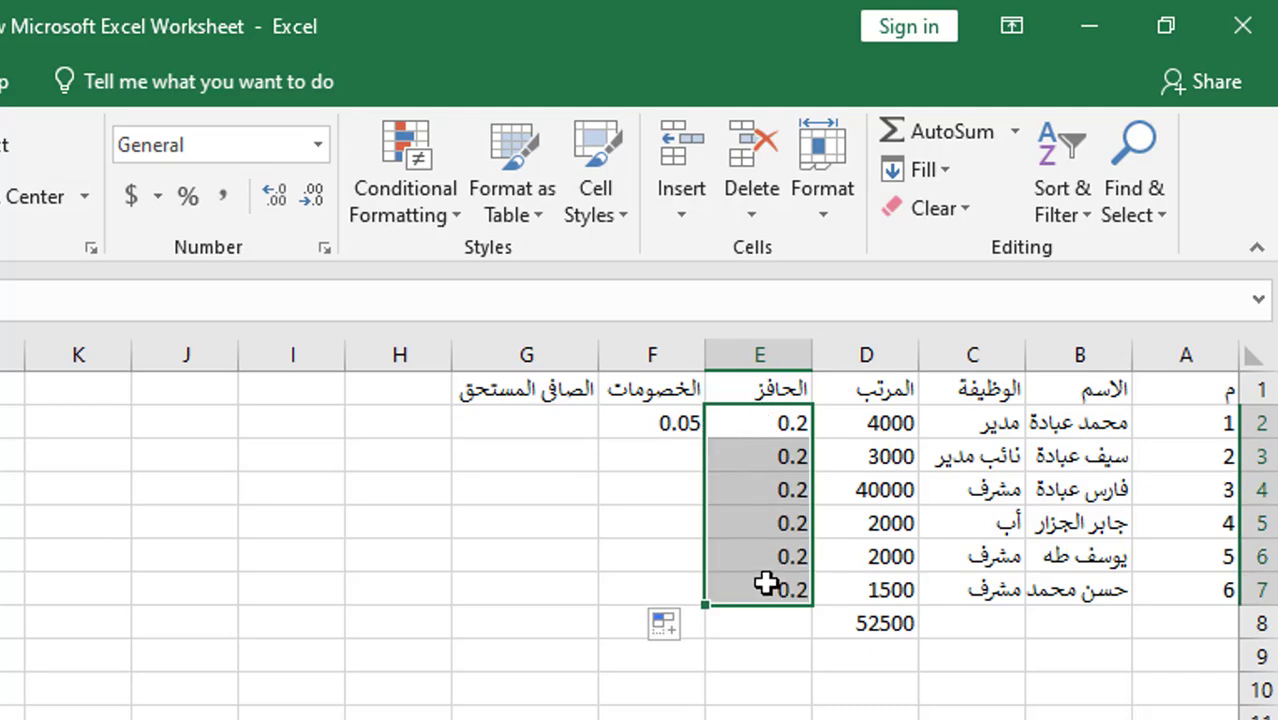
click(622, 420)
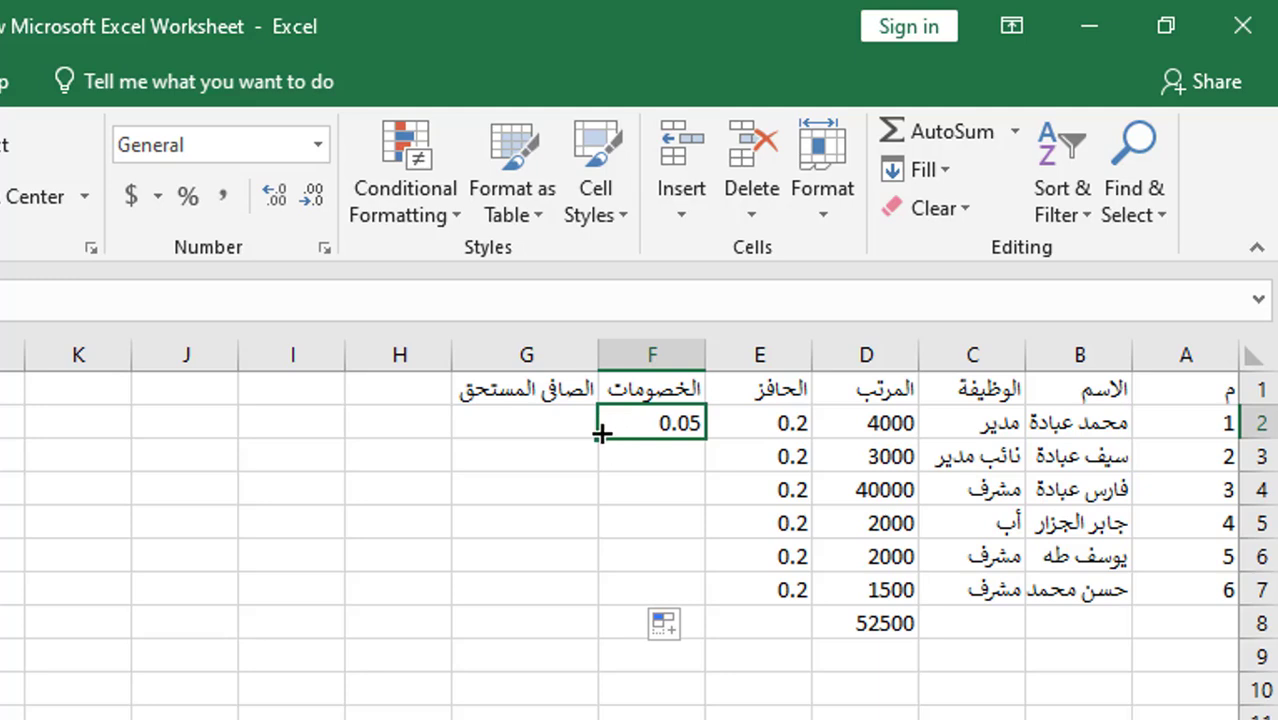
double_click(600, 432)
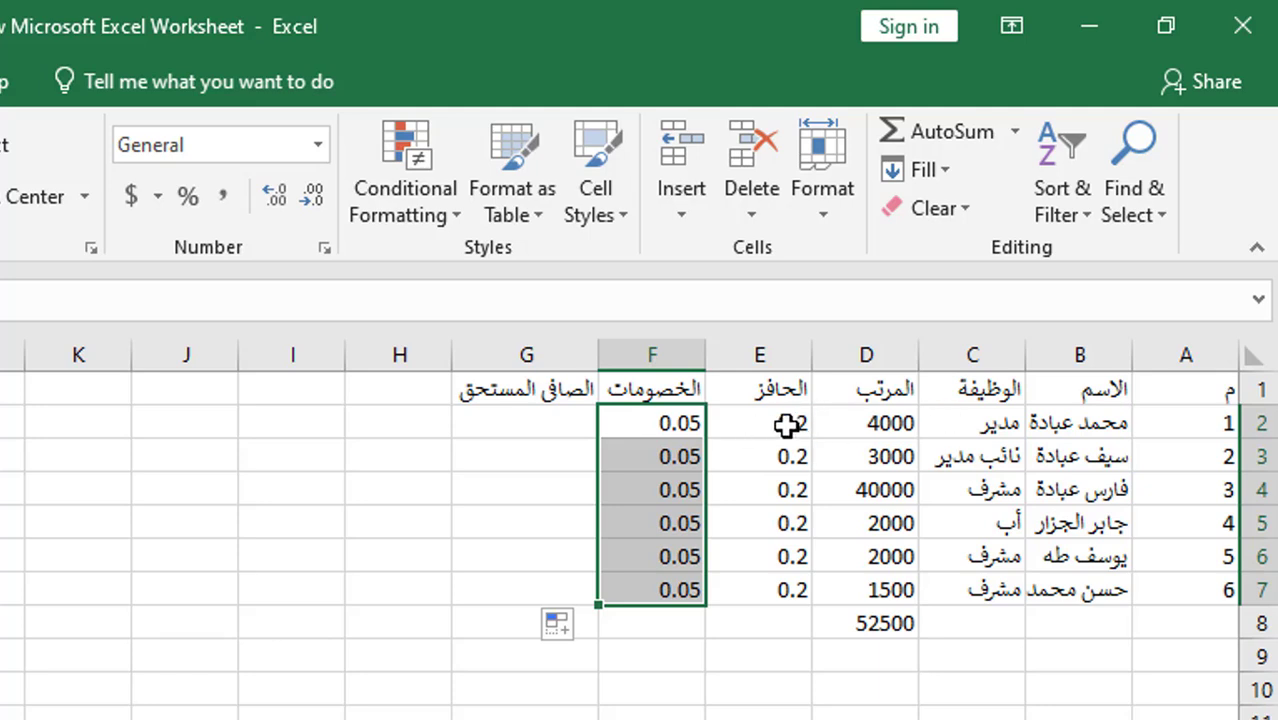
click(652, 345)
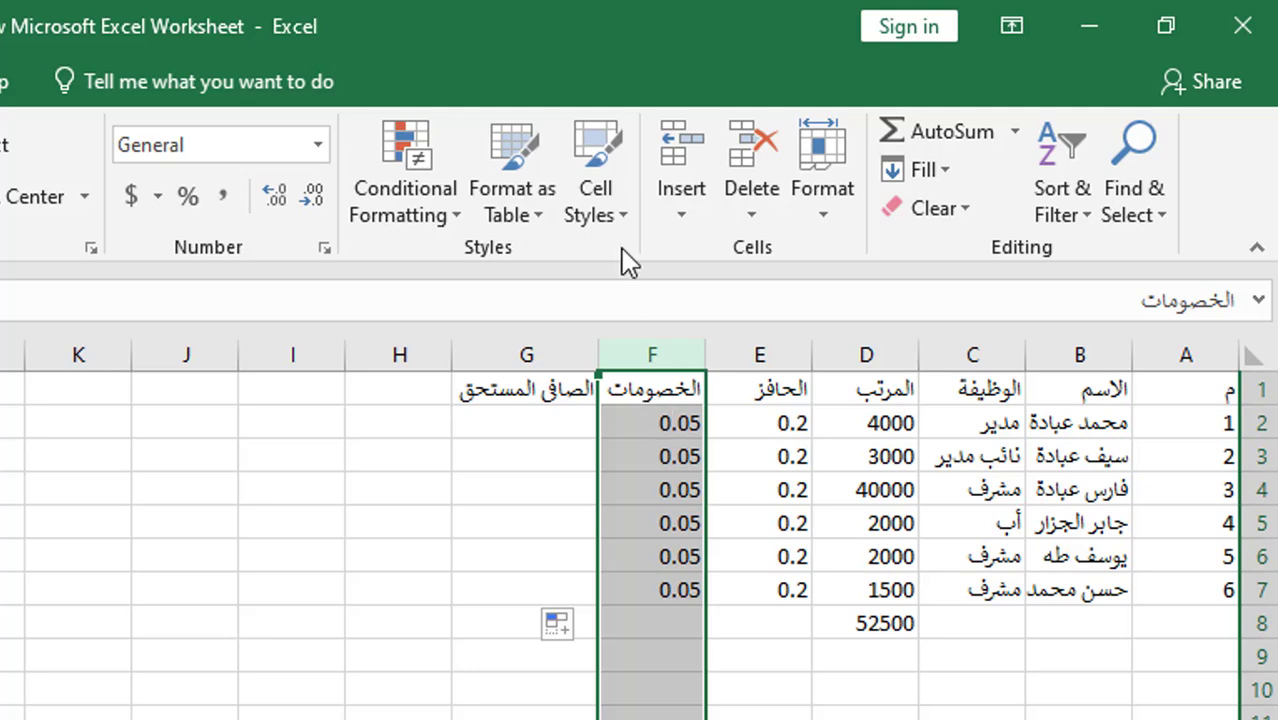
- Insert a new column before the deductions, headed اجمالى
click(682, 210)
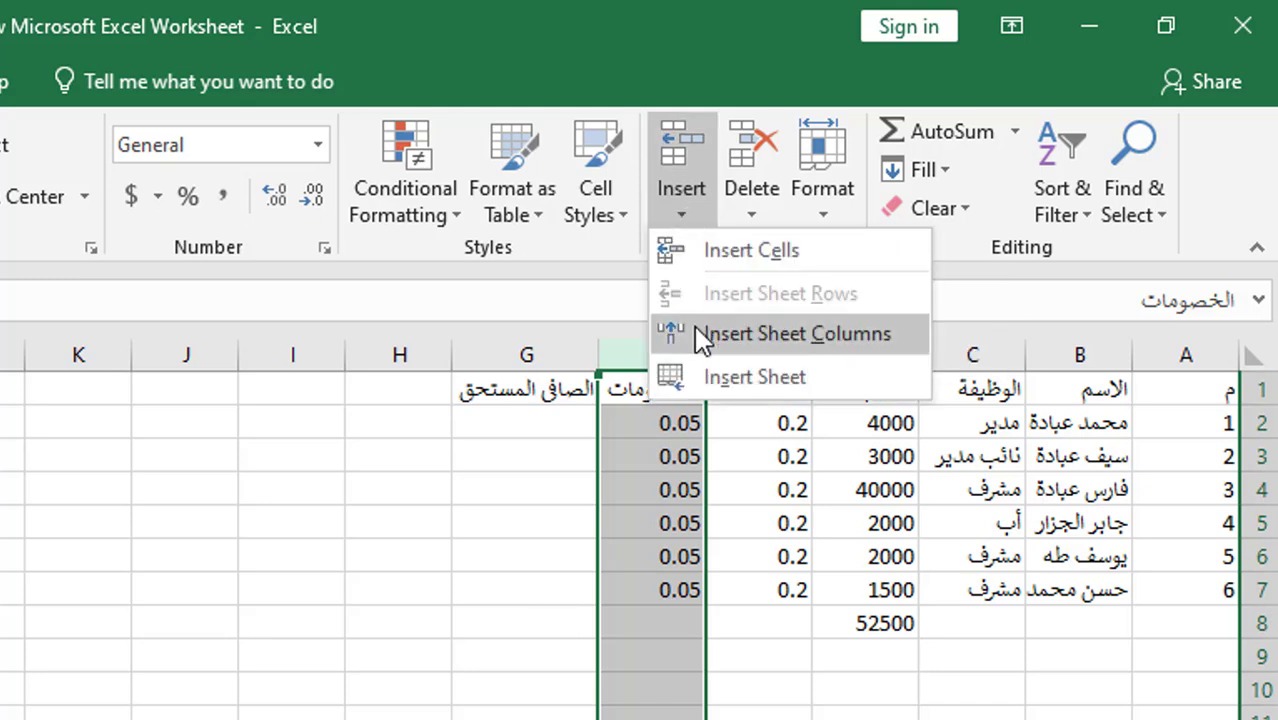
click(760, 334)
click(670, 381)
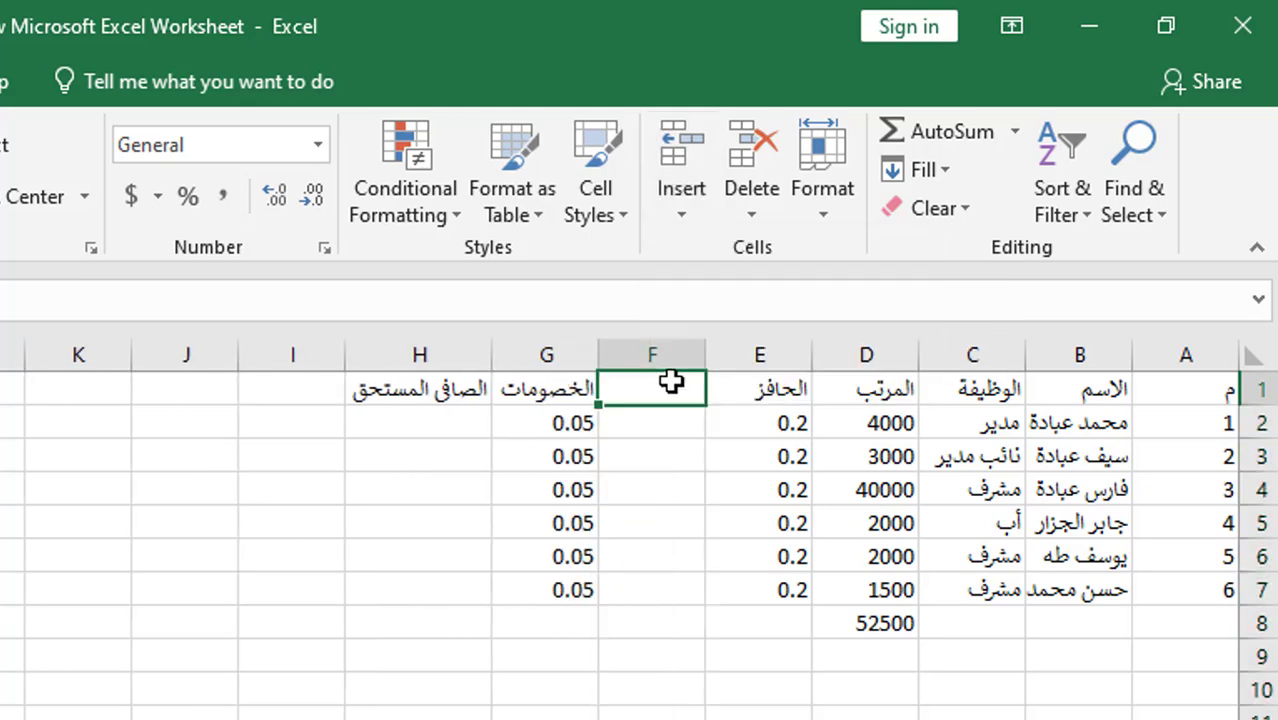
double_click(673, 389)
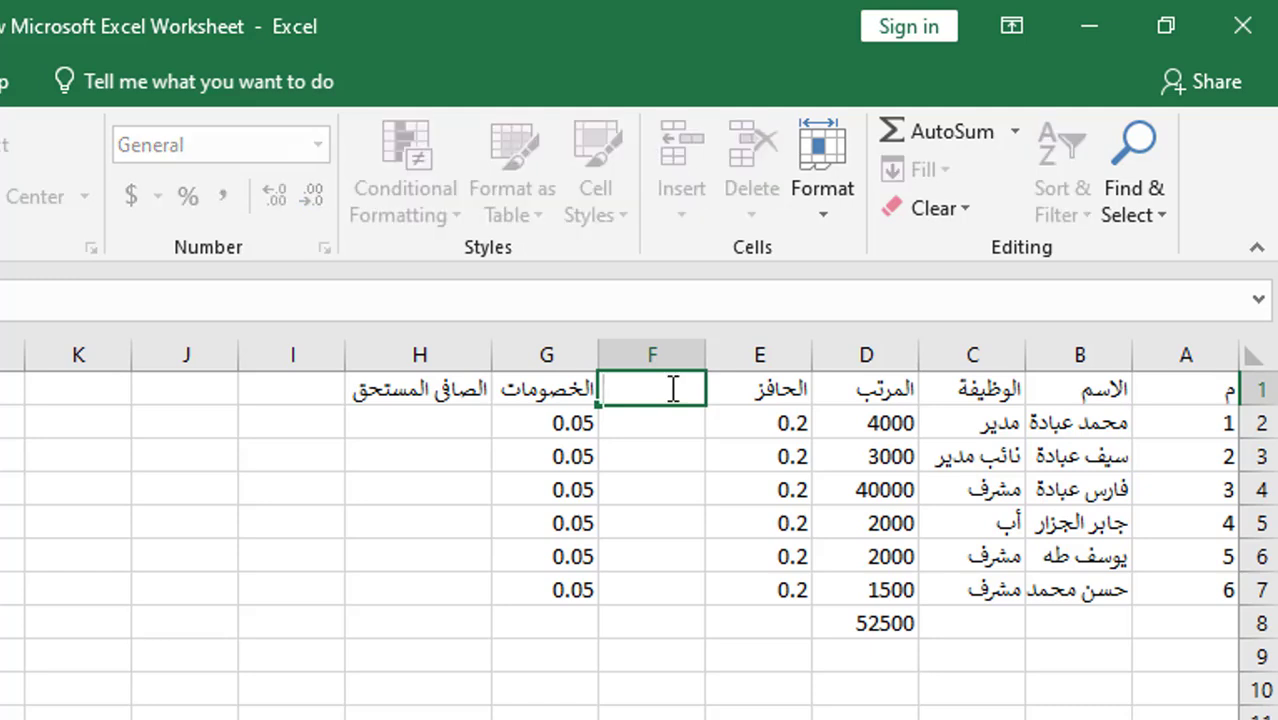
text(اجمالى)
- Insert a new column before the net-due column, headed الصافى
click(406, 352)
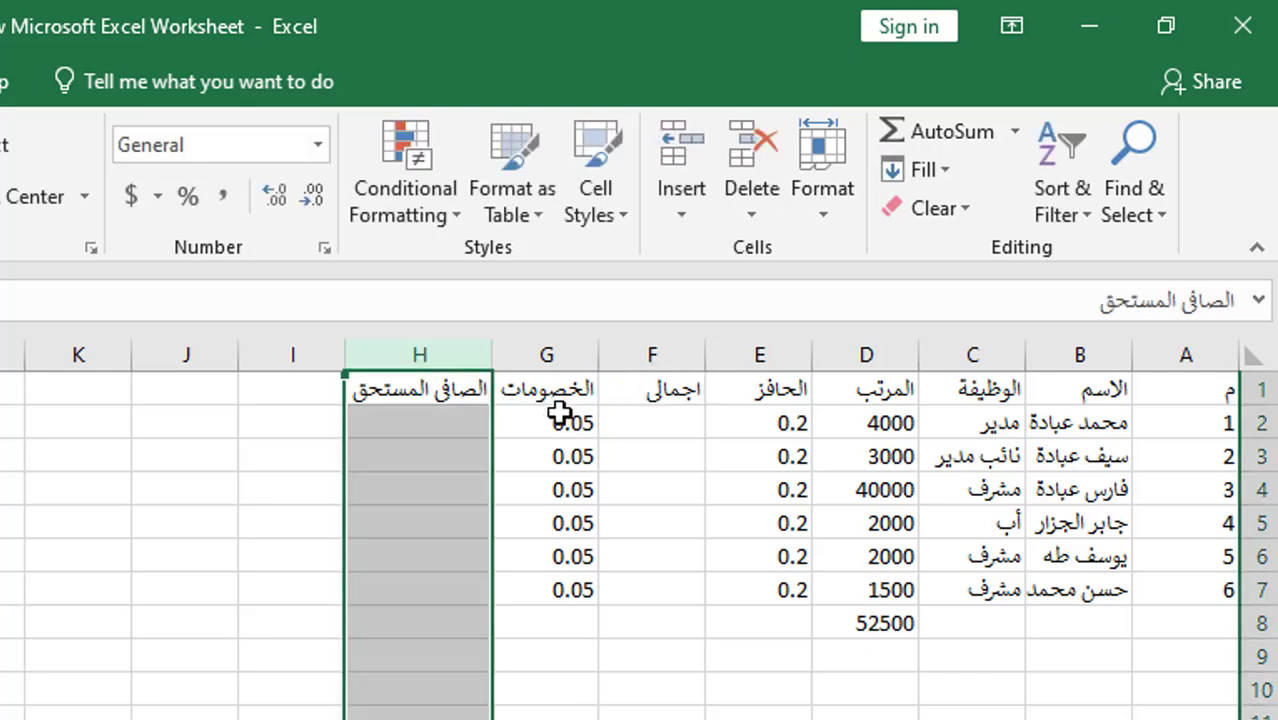
click(680, 220)
click(680, 335)
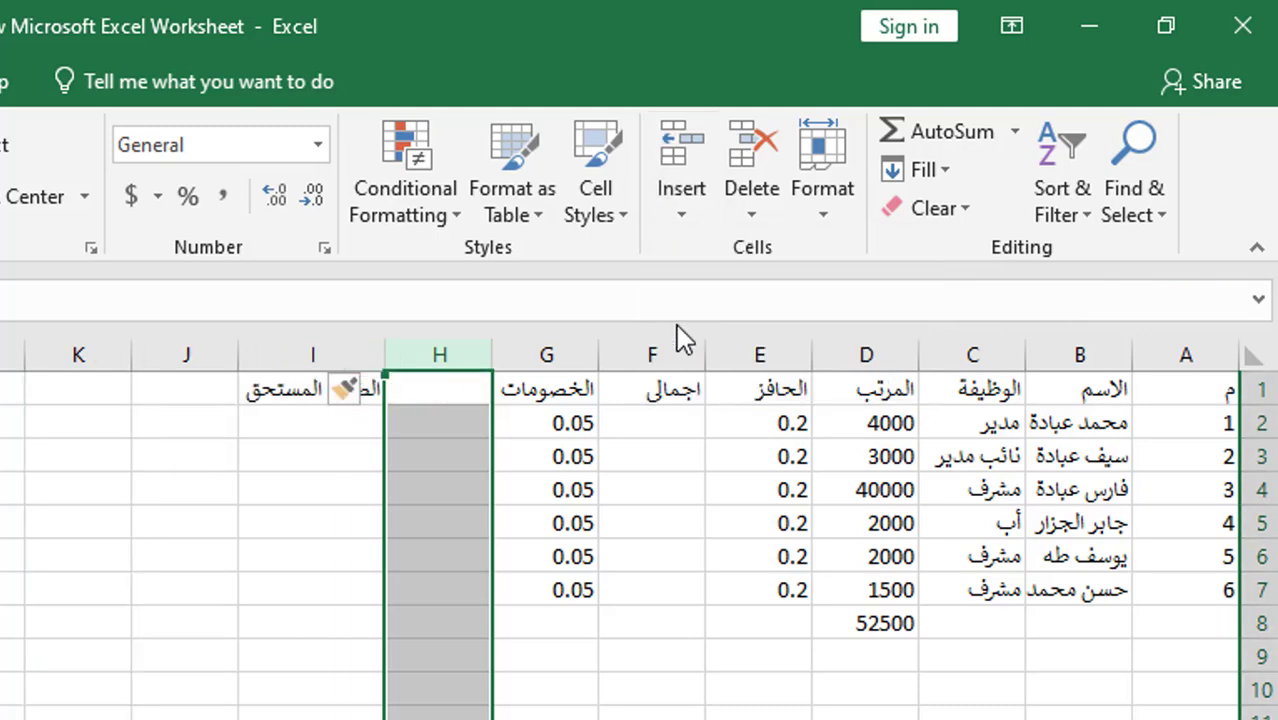
click(460, 390)
double_click(462, 390)
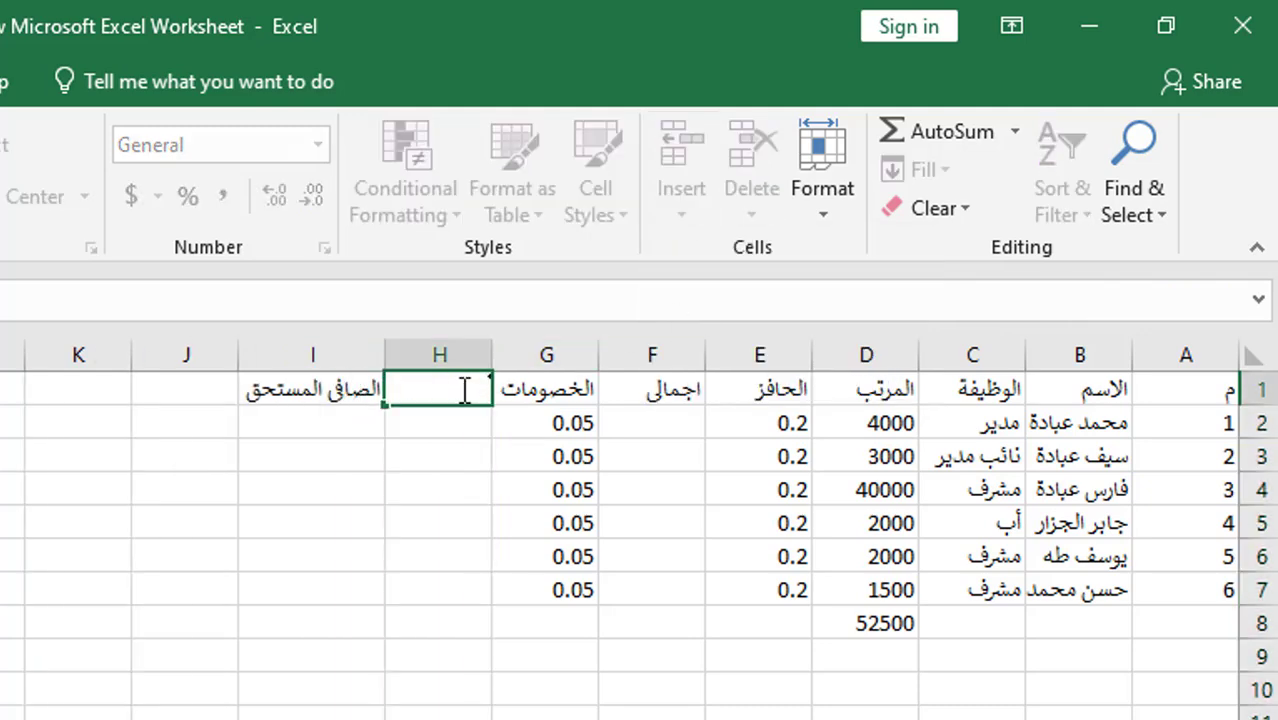
text(الصافى)
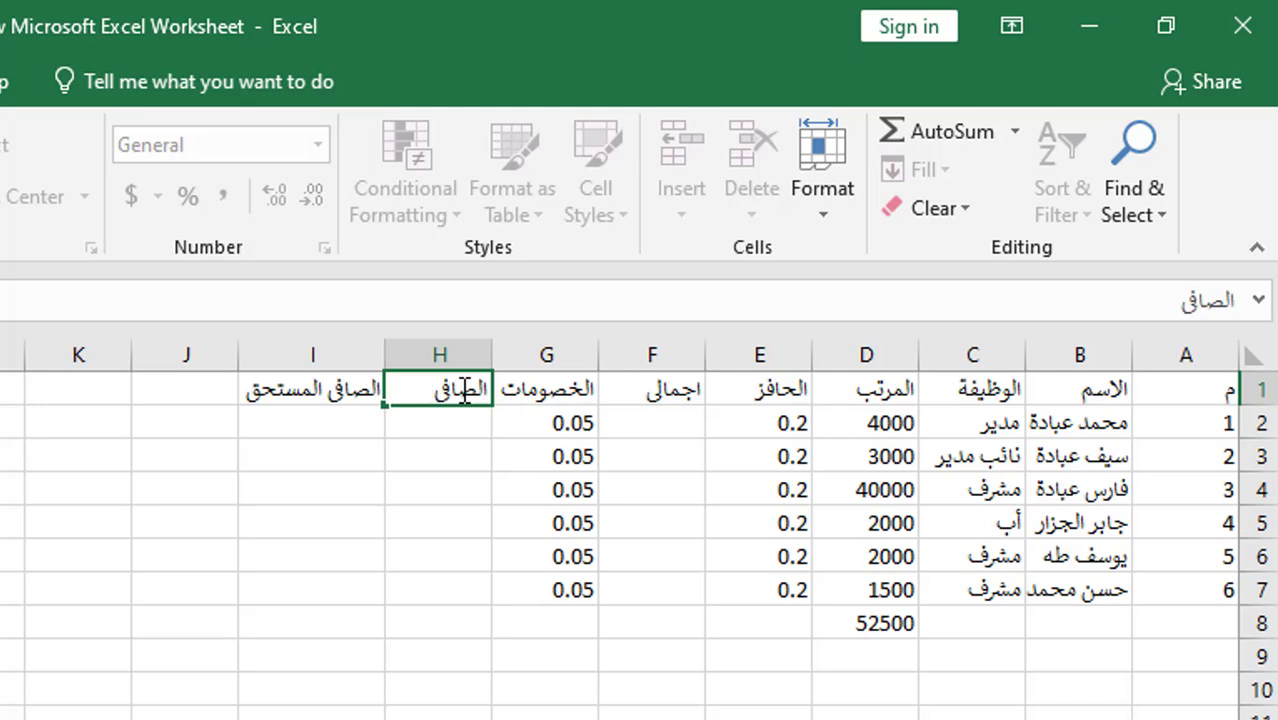
click(654, 428)
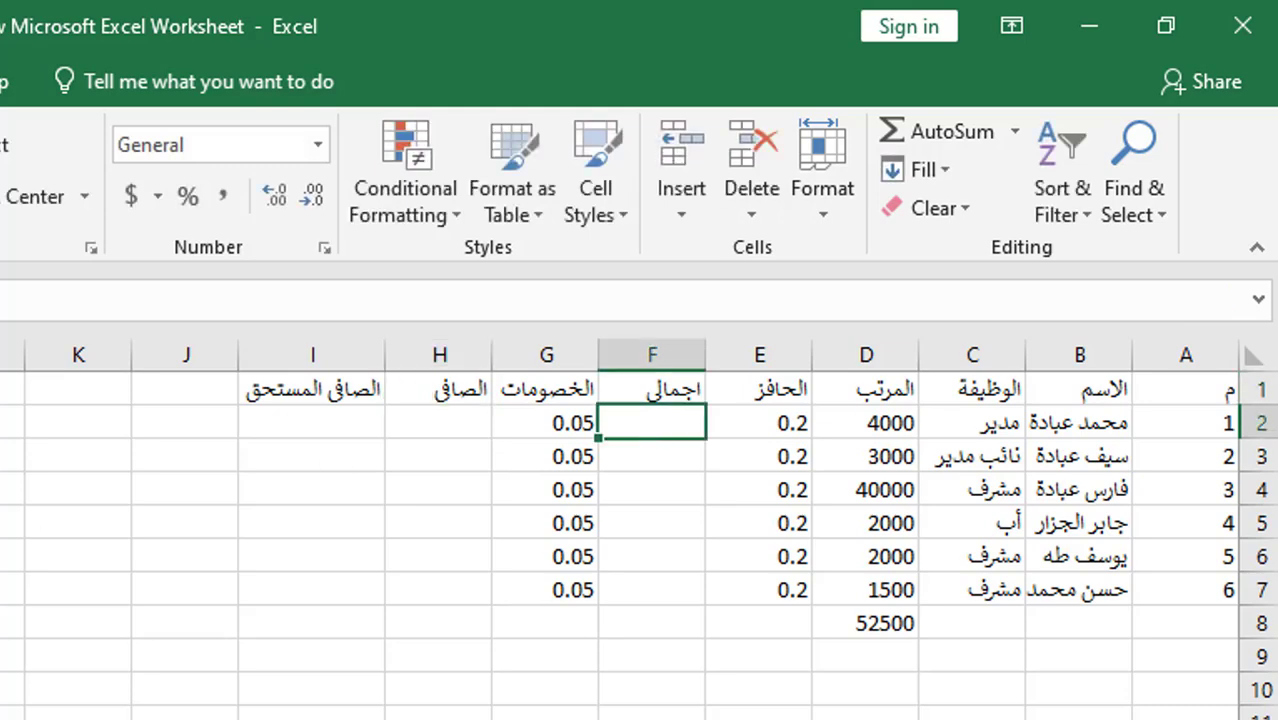
click(367, 377)
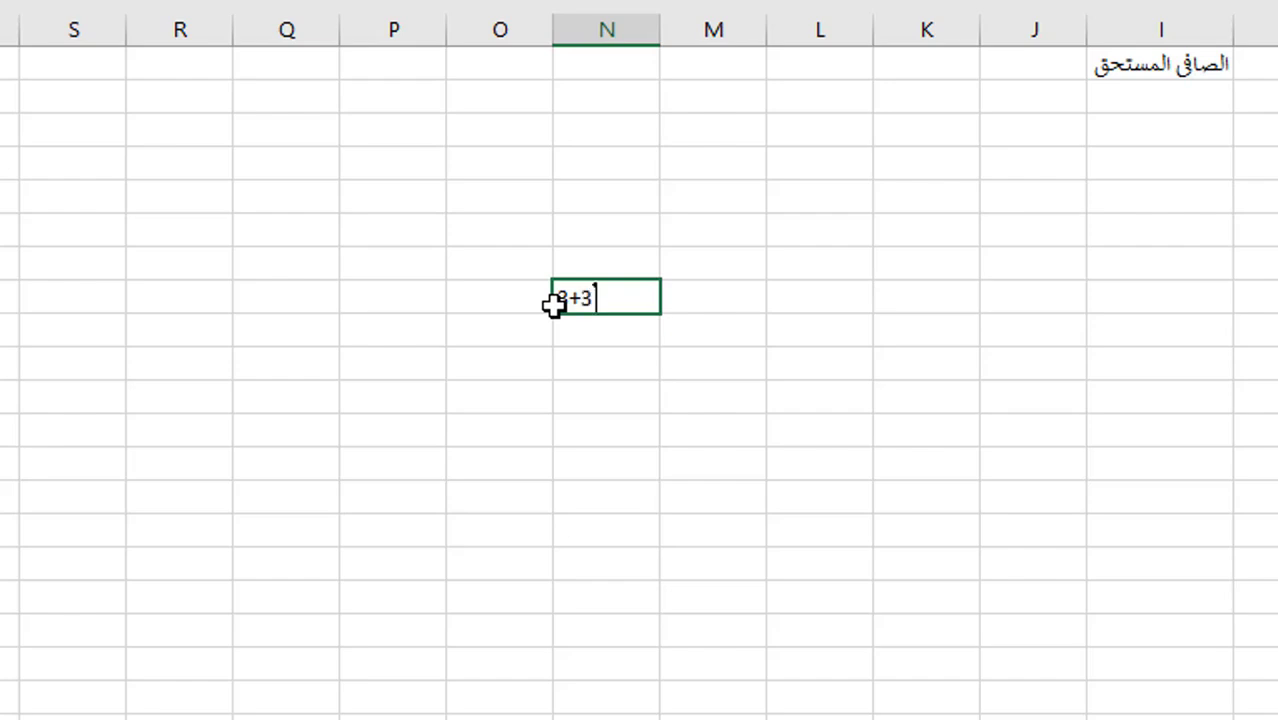
- Confirm the 3+3 entry and erase the unfinished +Q8 entry in the scratch cell
key(Return)
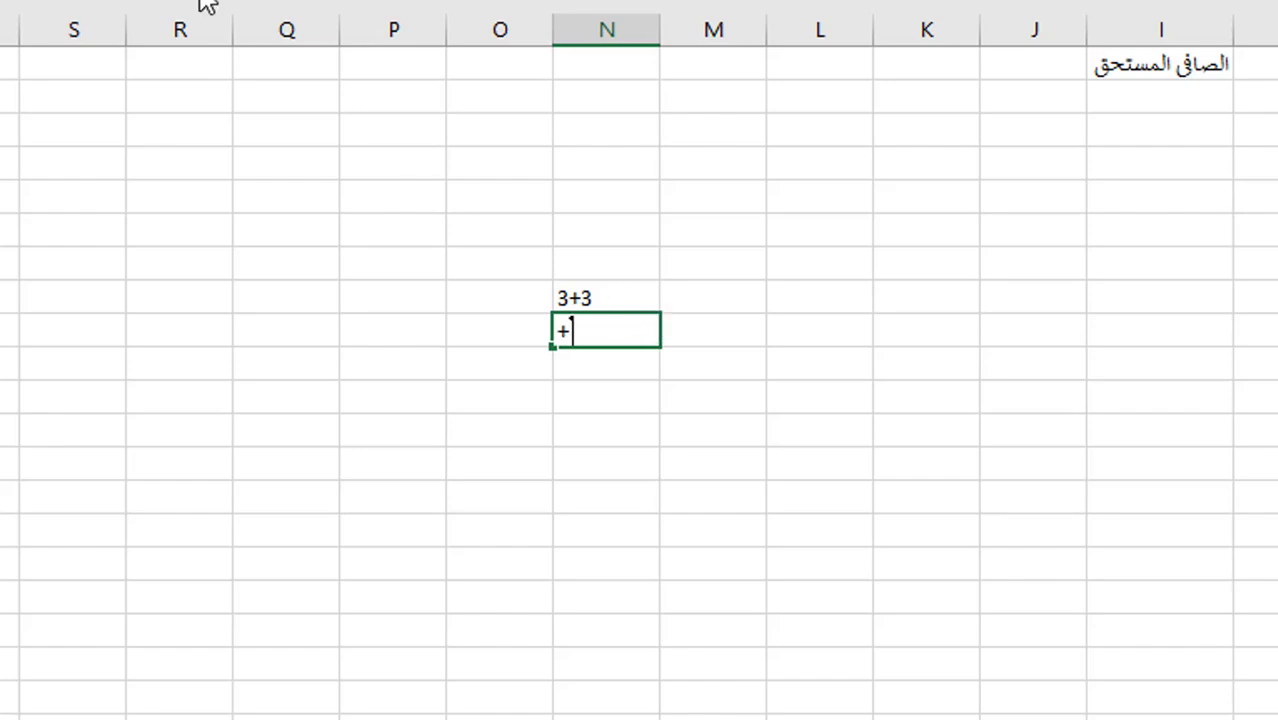
text(+)
click(271, 299)
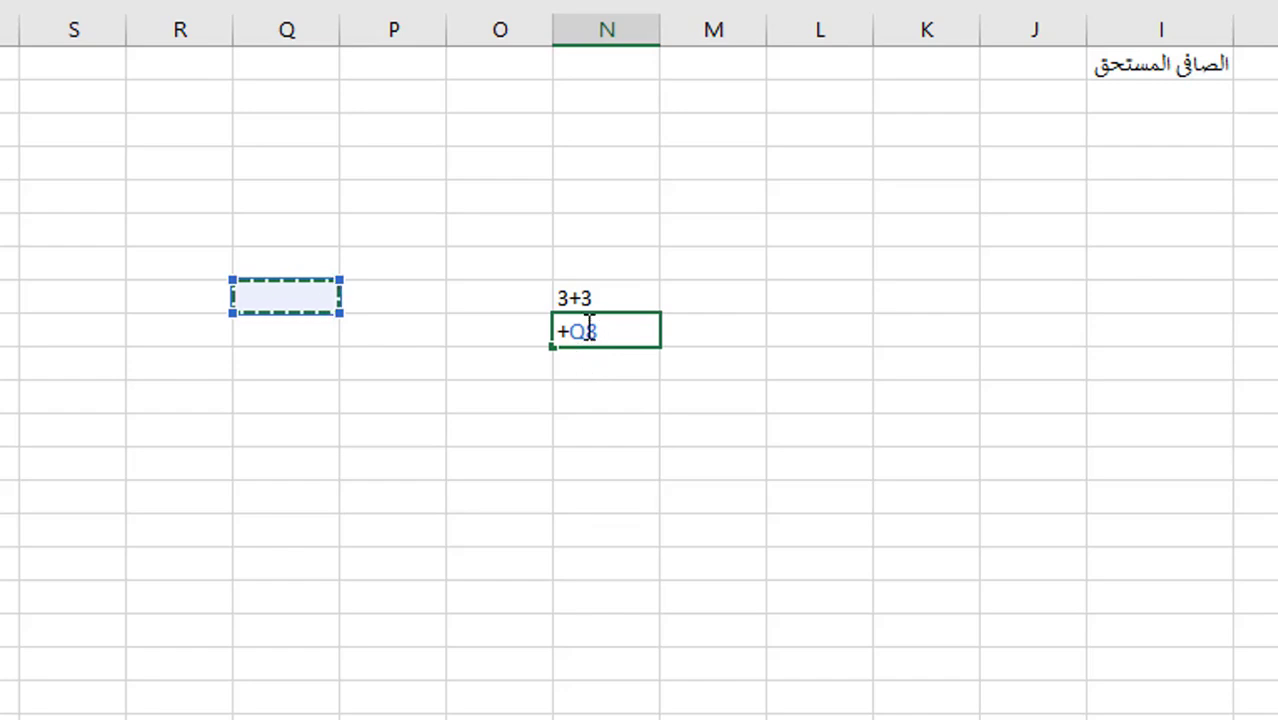
key(BackSpace)
key(BackSpace)
key(BackSpace)
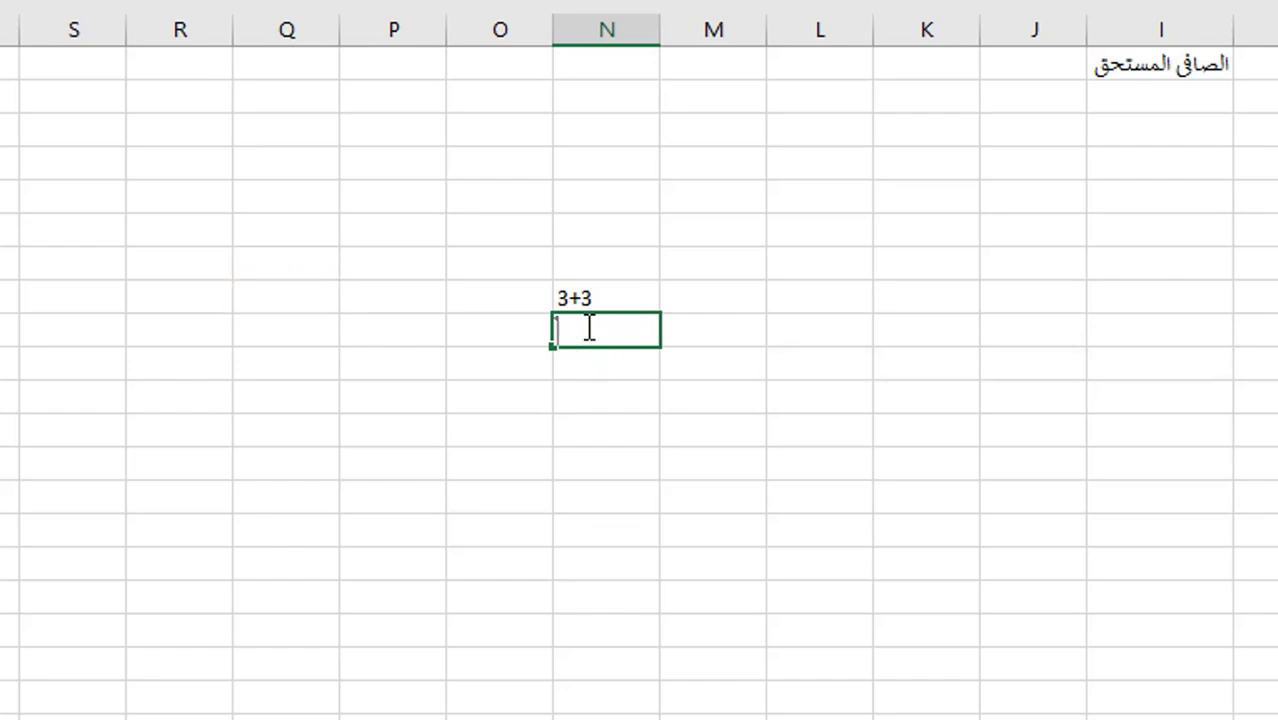
click(459, 242)
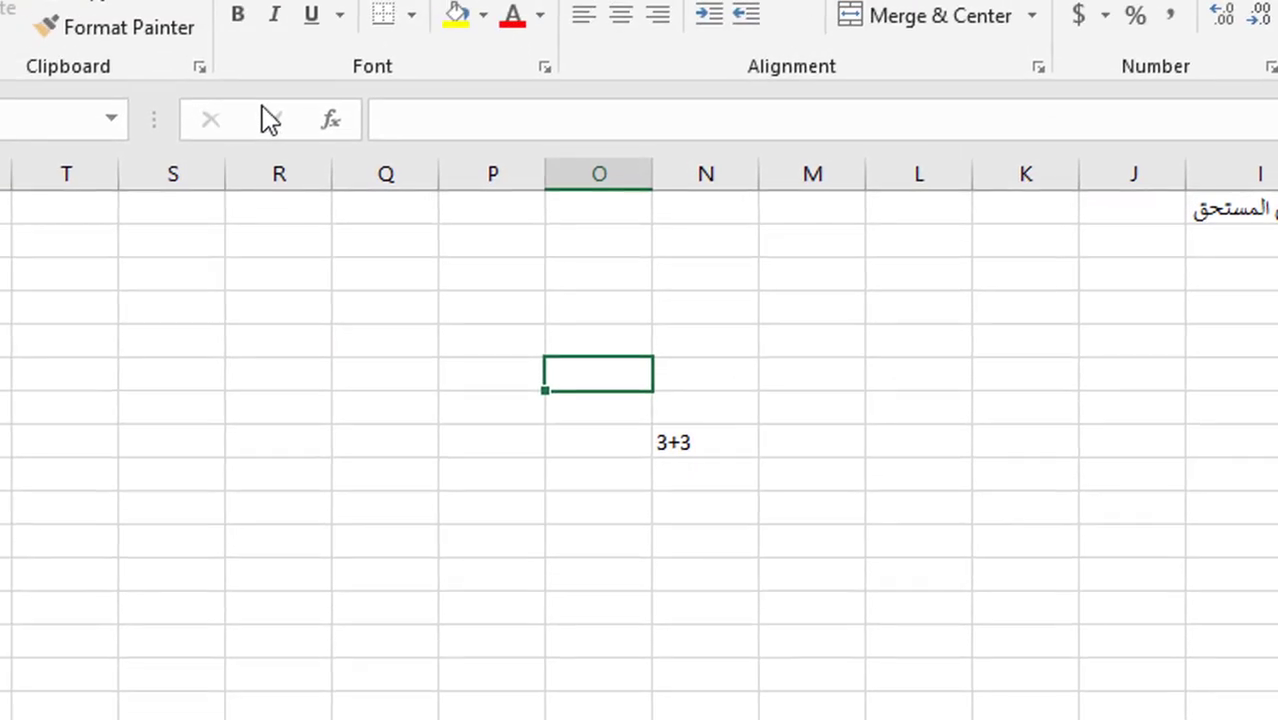
click(675, 442)
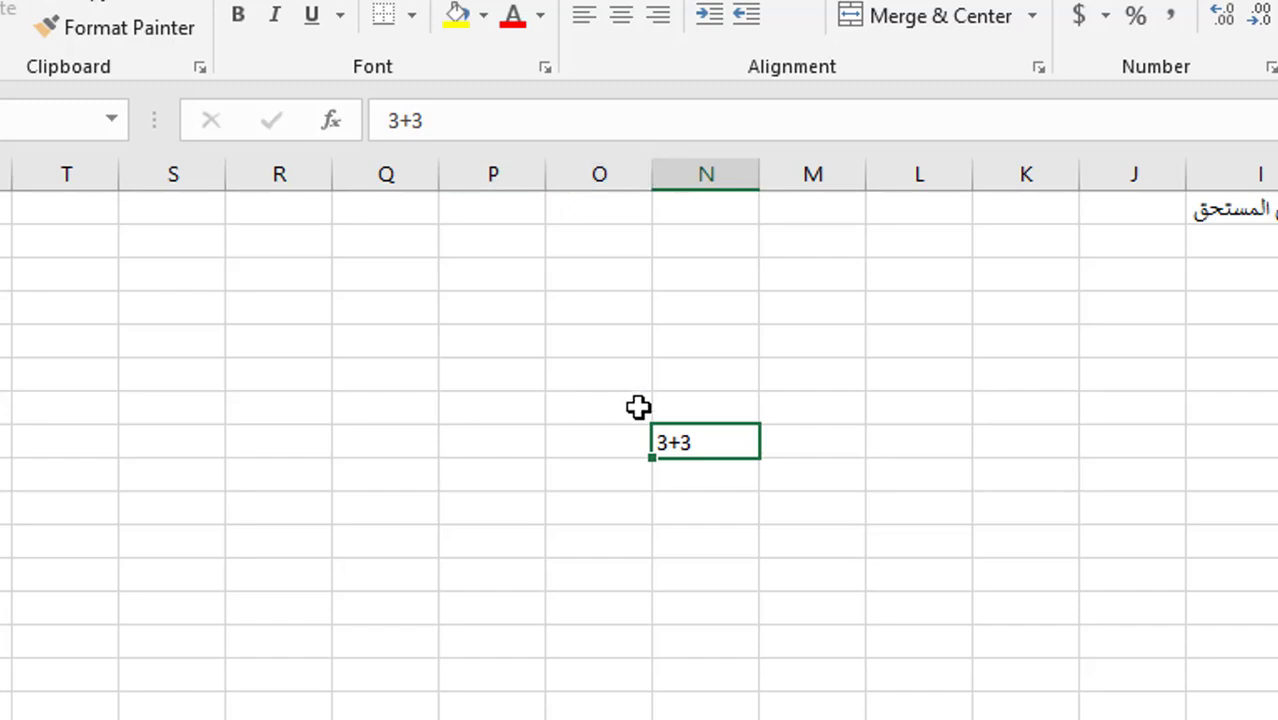
- Discard a stray + entry in Q7 and start a new formula with =
click(410, 418)
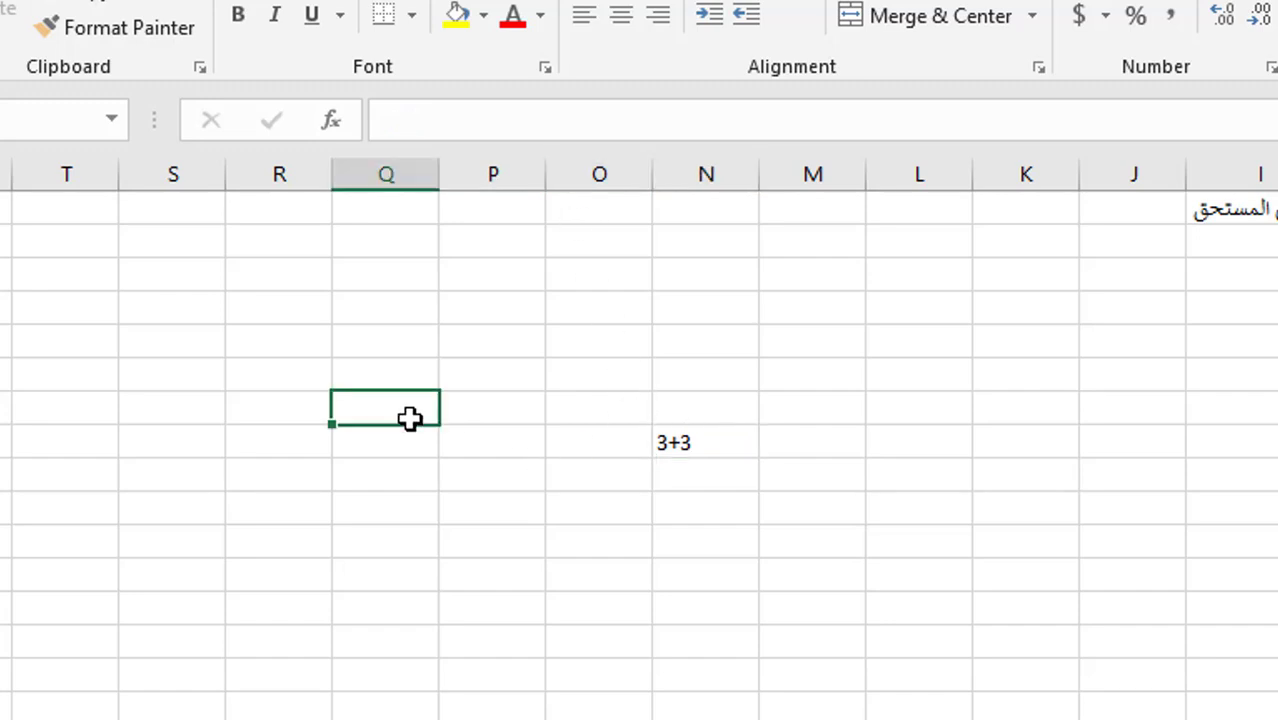
text(+)
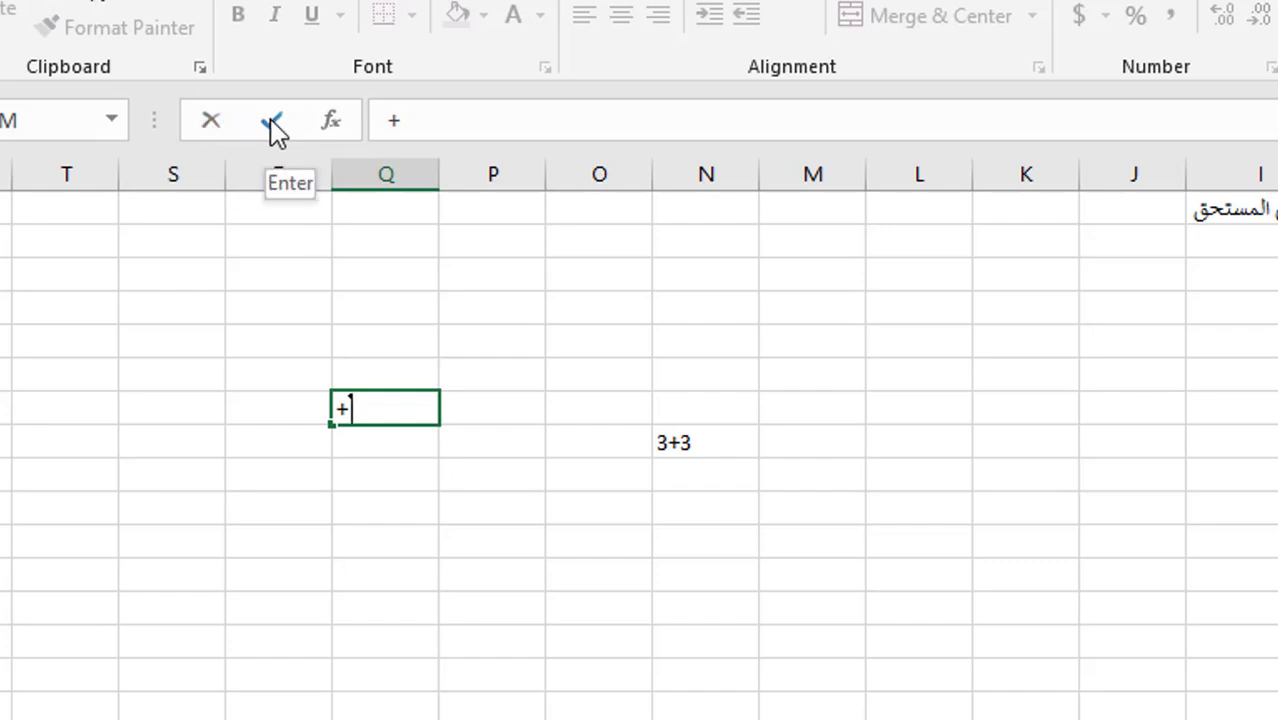
click(211, 125)
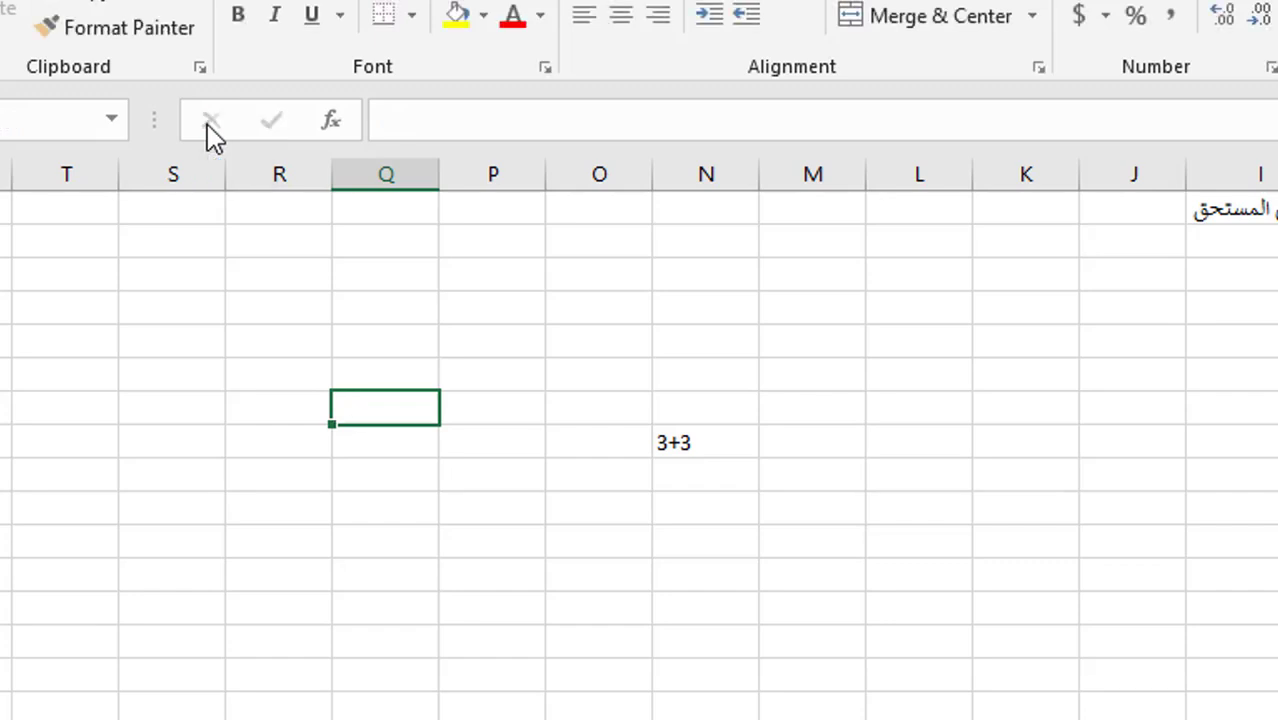
text(=)
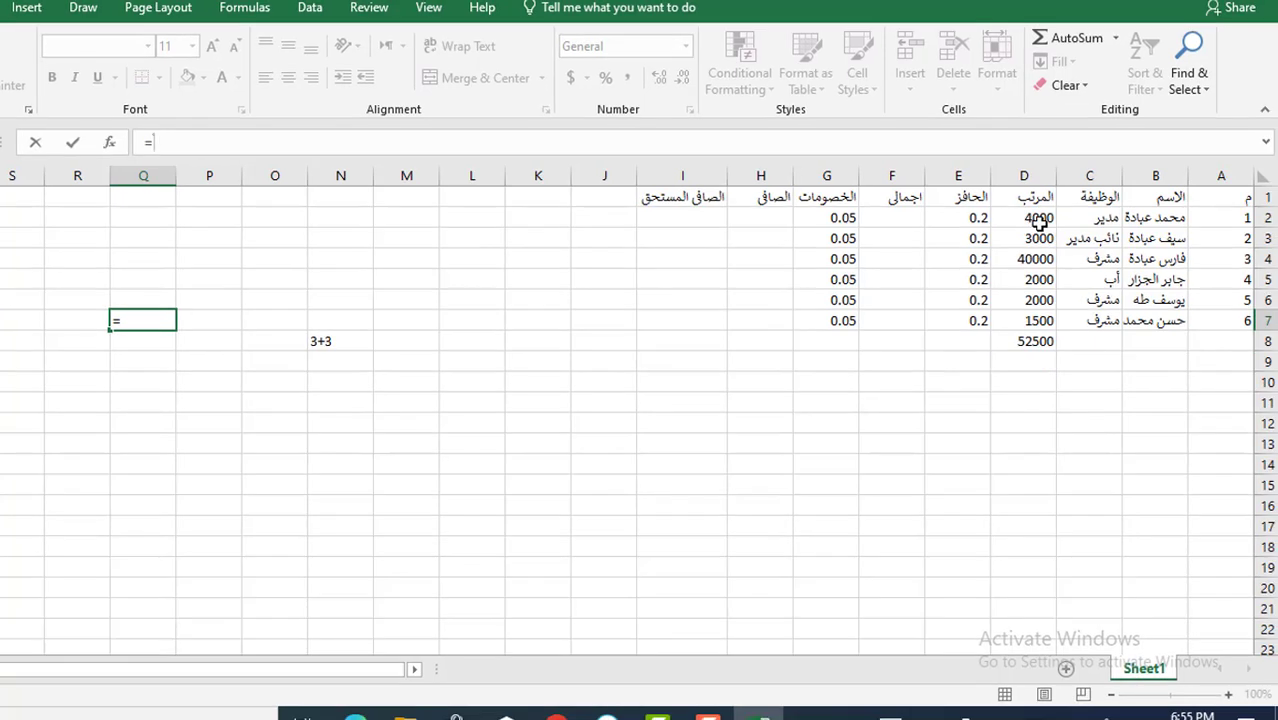
- Try =D2+E2 in Q7 (giving 4000.2), undo it, and move to F2 for the total
click(1040, 218)
text(+)
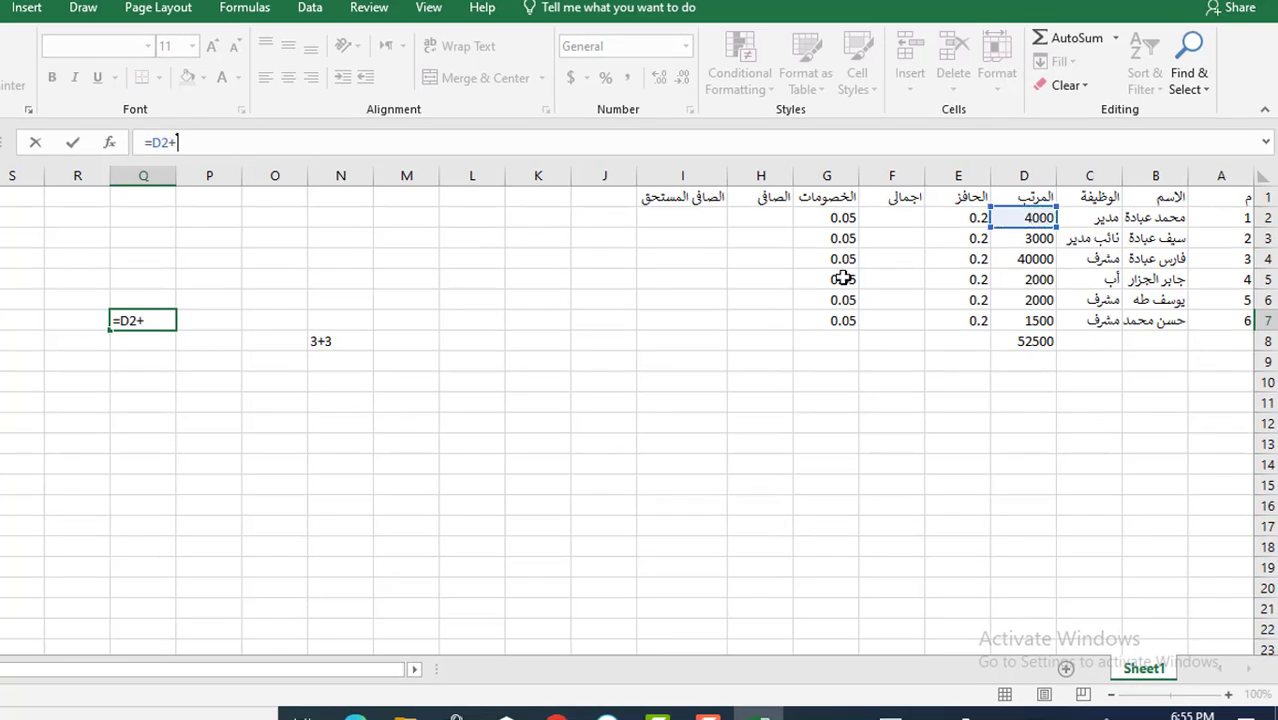
click(948, 217)
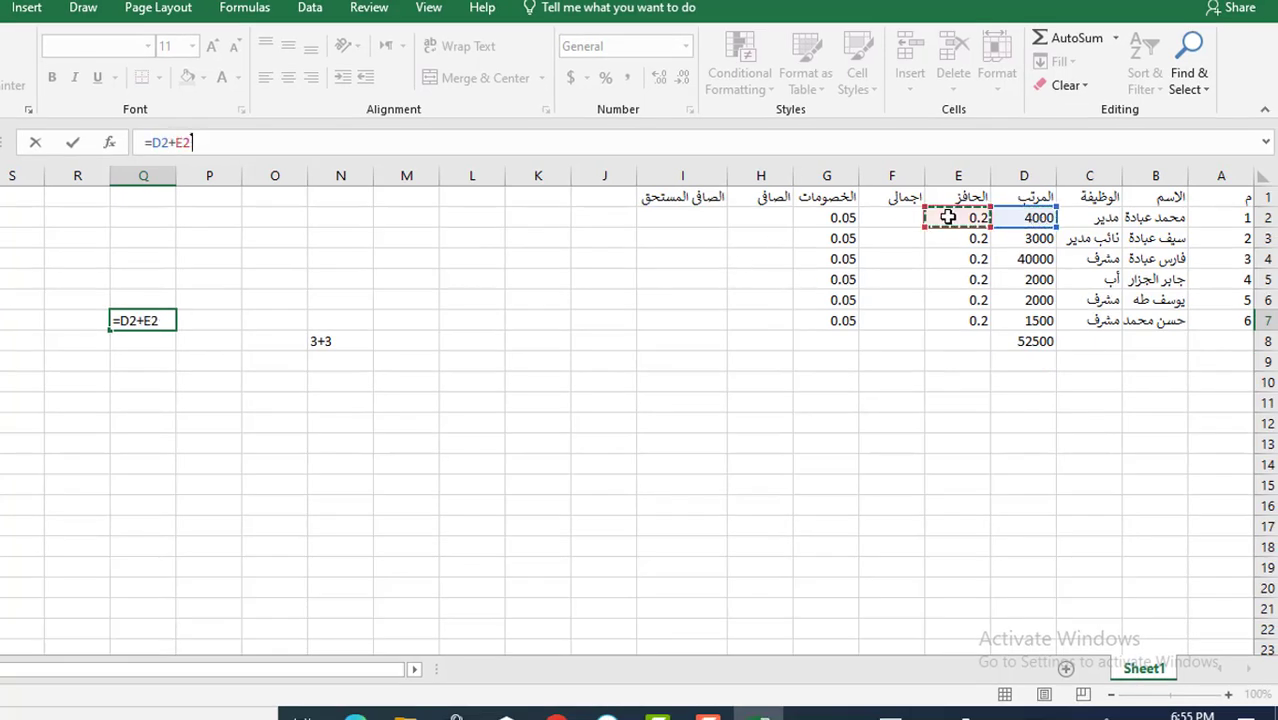
key(Return)
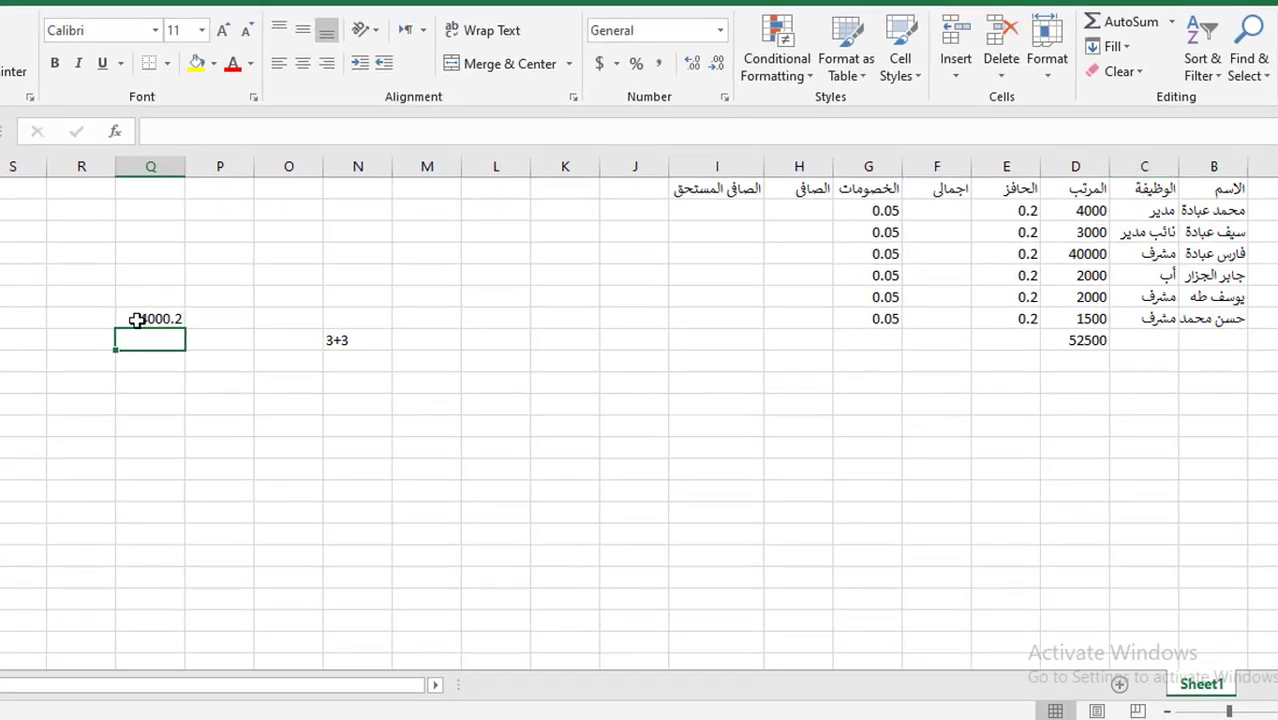
key(ctrl+z)
key(ctrl+z)
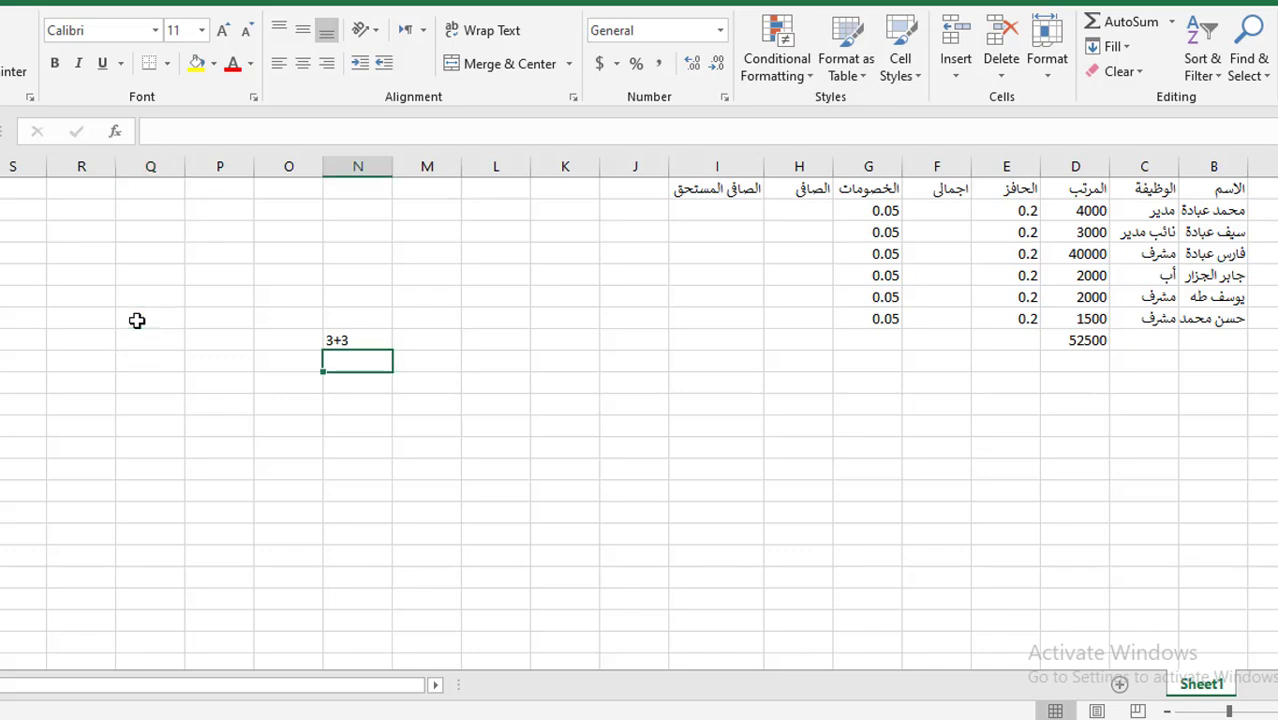
click(944, 210)
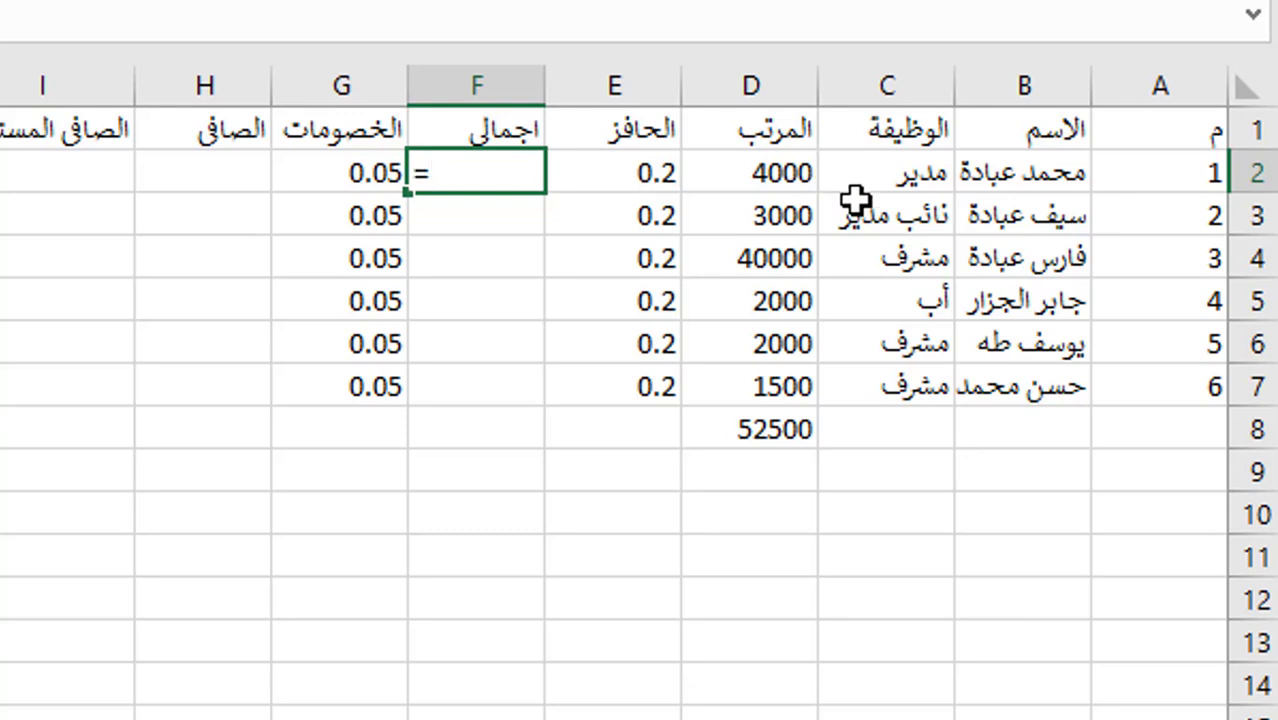
- Enter =D2*E2 in F2 and fill it down to F7, giving 800, 600, 8000, 400, 400, 300
click(778, 166)
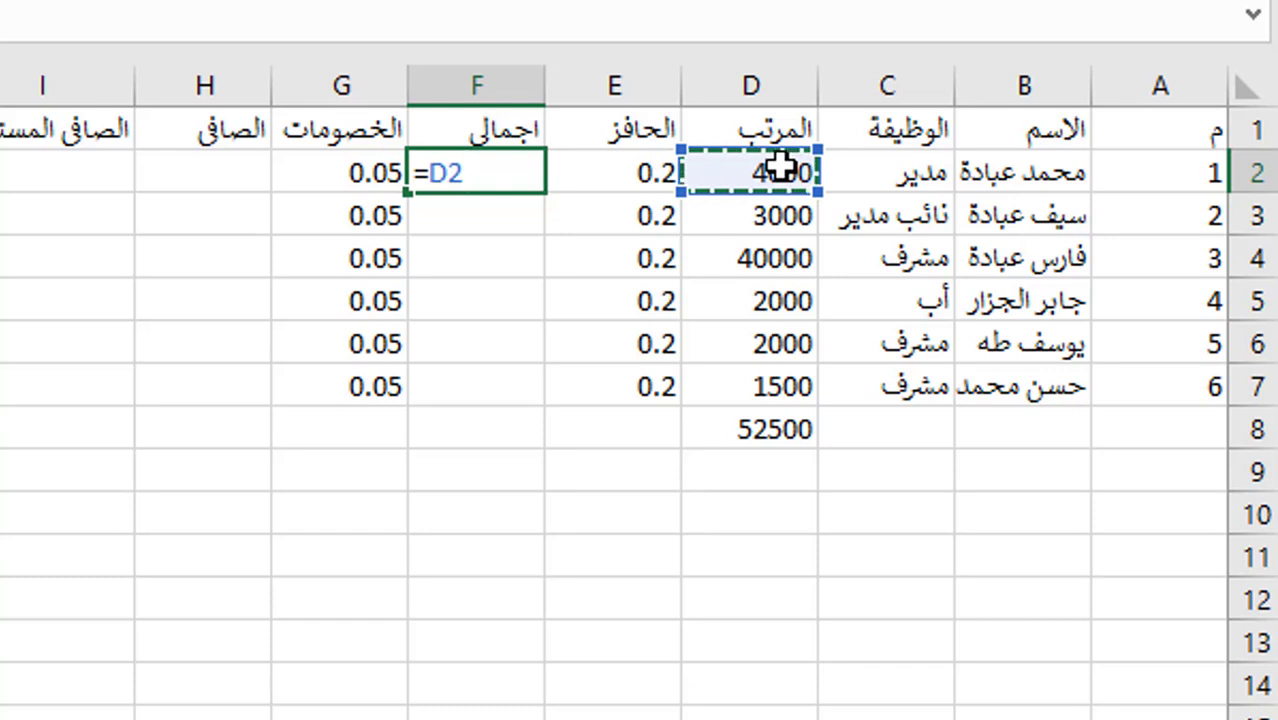
text(*)
click(628, 174)
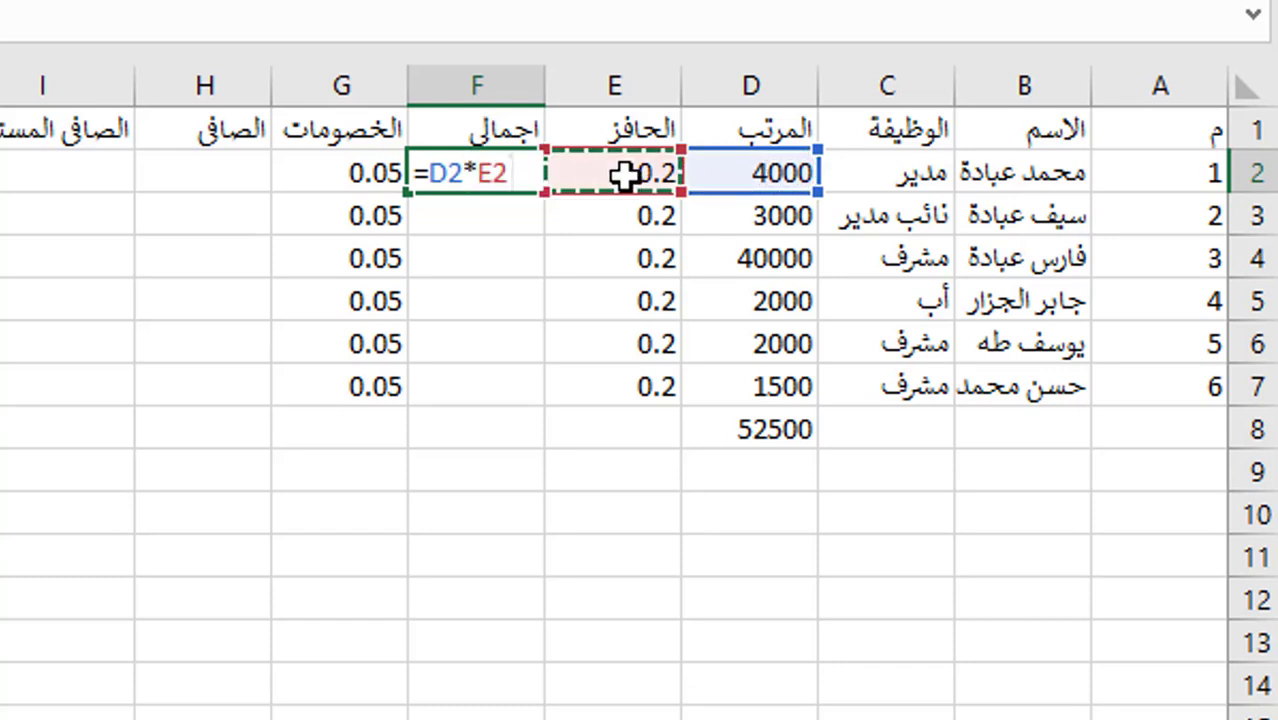
key(Return)
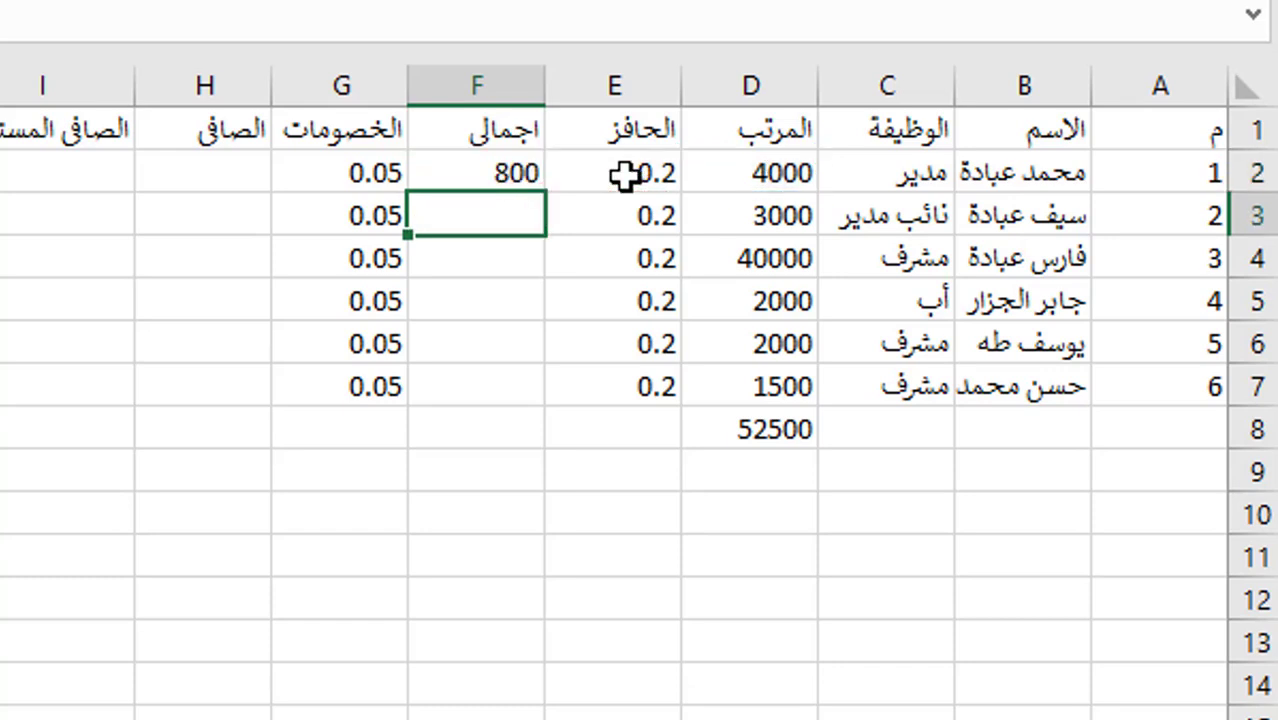
click(466, 168)
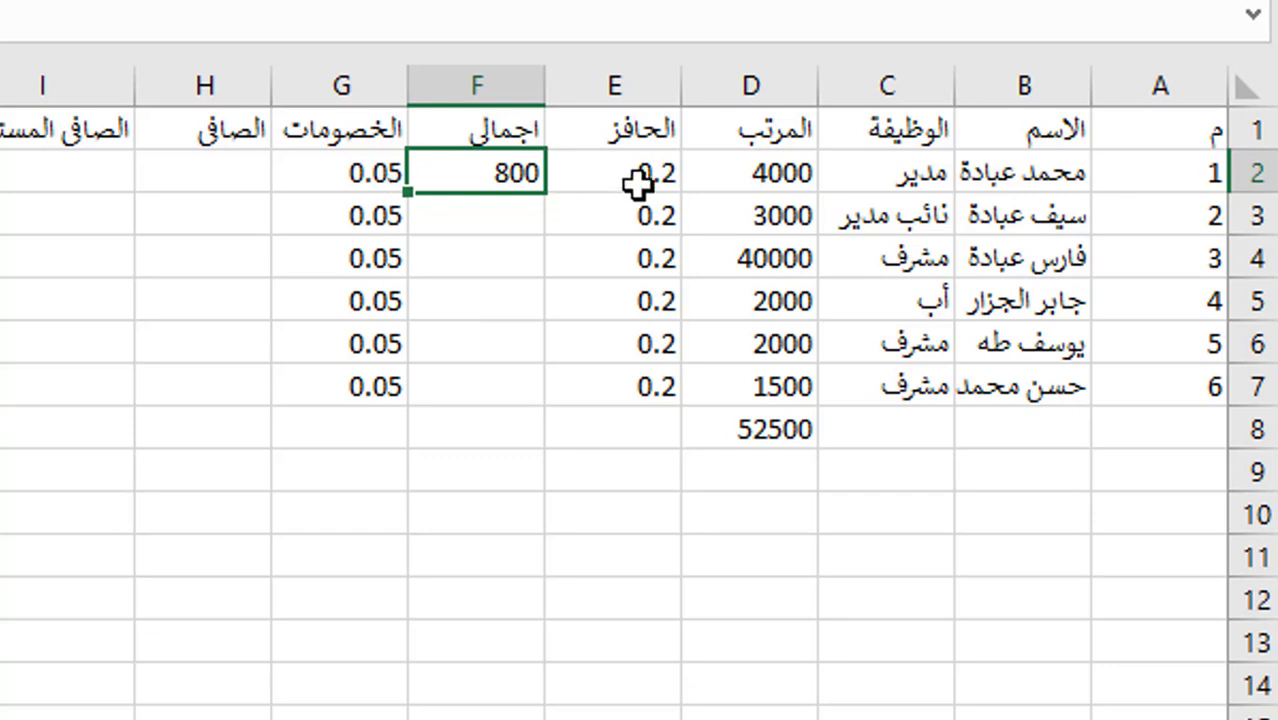
double_click(409, 190)
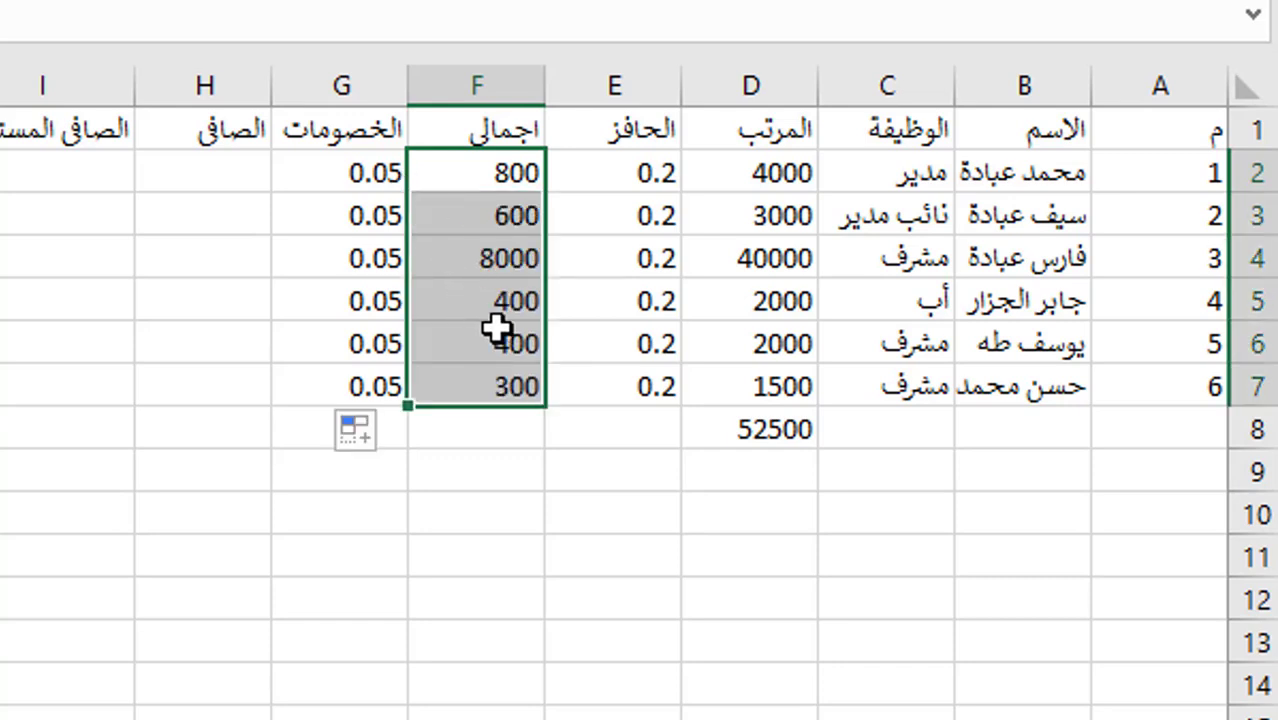
- Enter =D2*G2 in H2 and fill it down to H7, giving 200, 150, 2000, 100, 100, 75
click(238, 176)
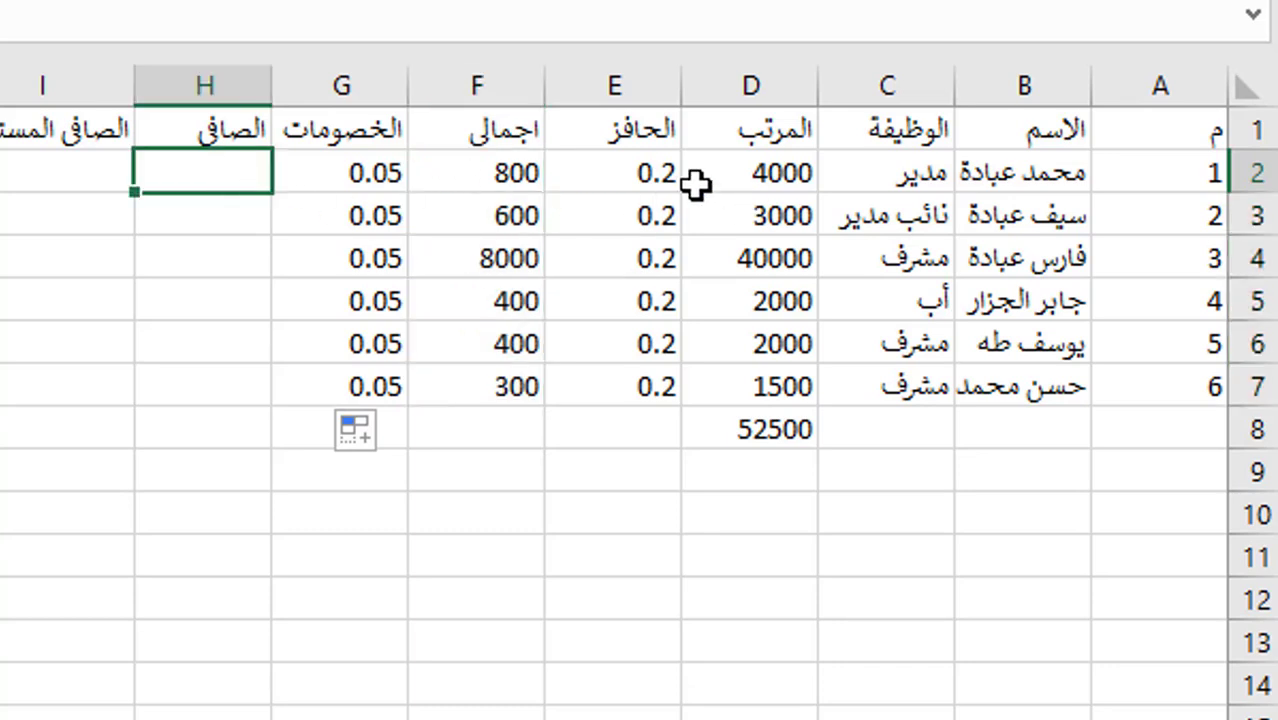
text(=)
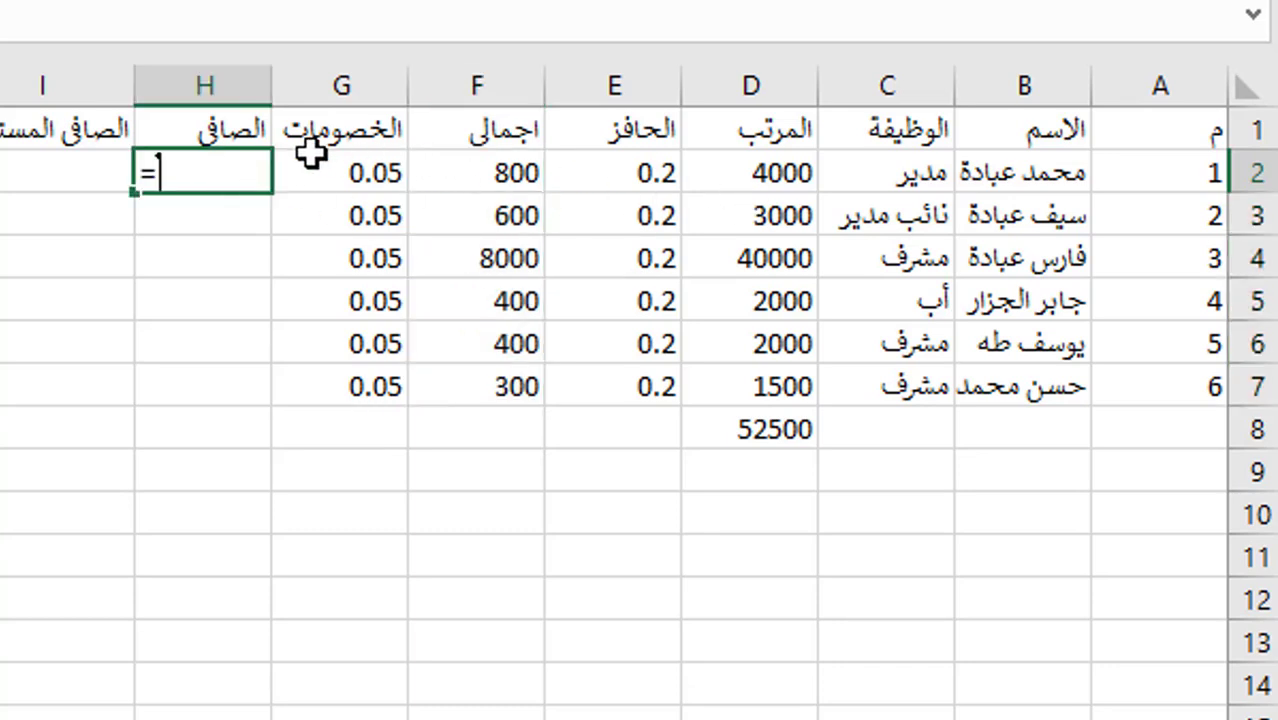
click(762, 173)
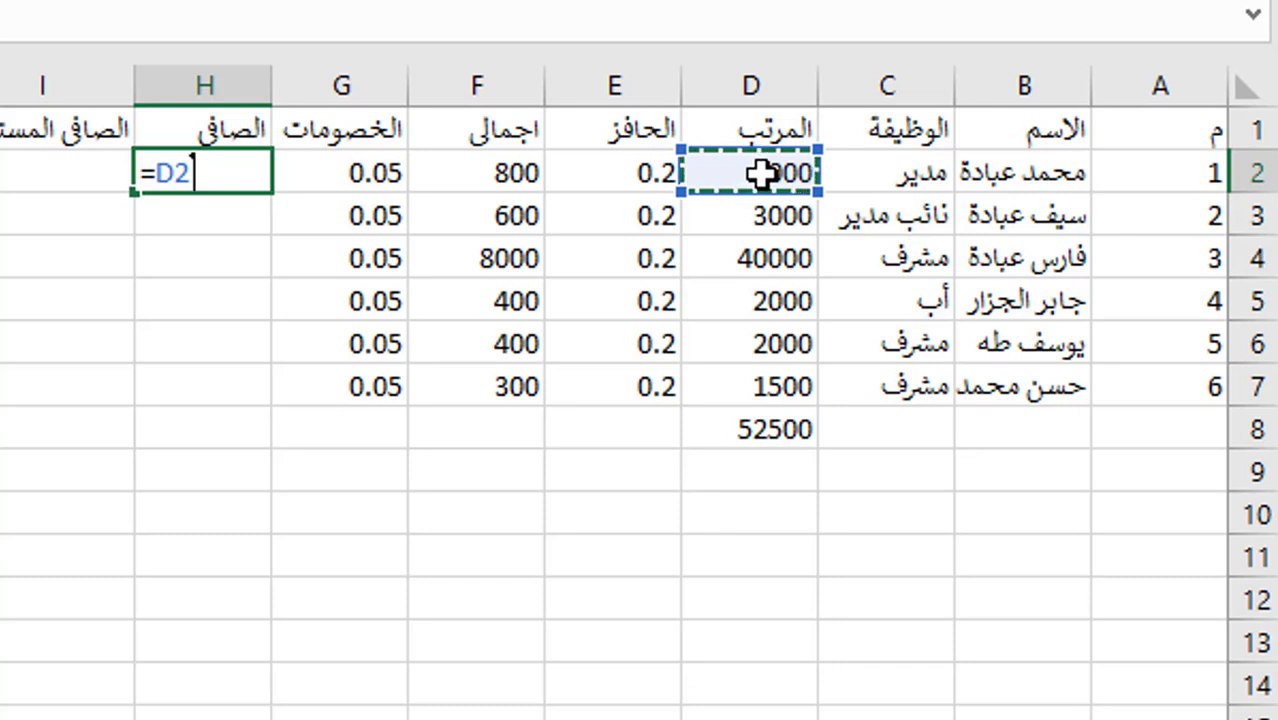
text(*)
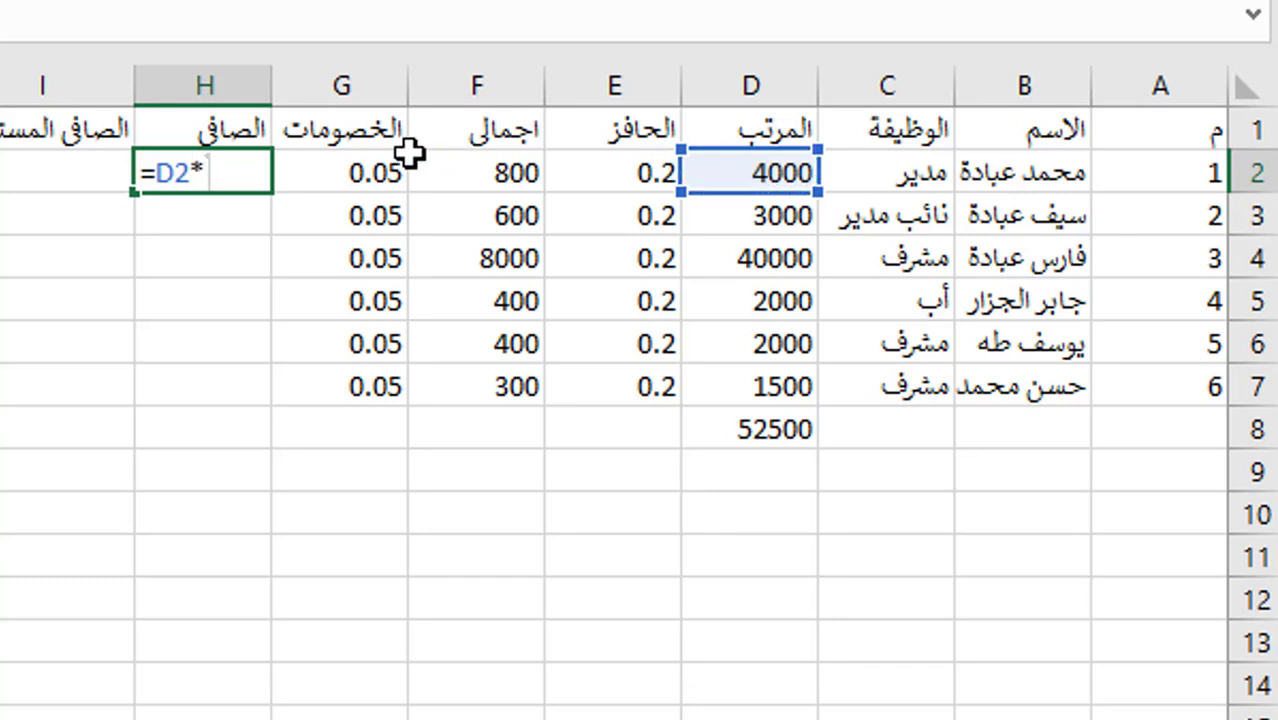
click(360, 172)
key(Return)
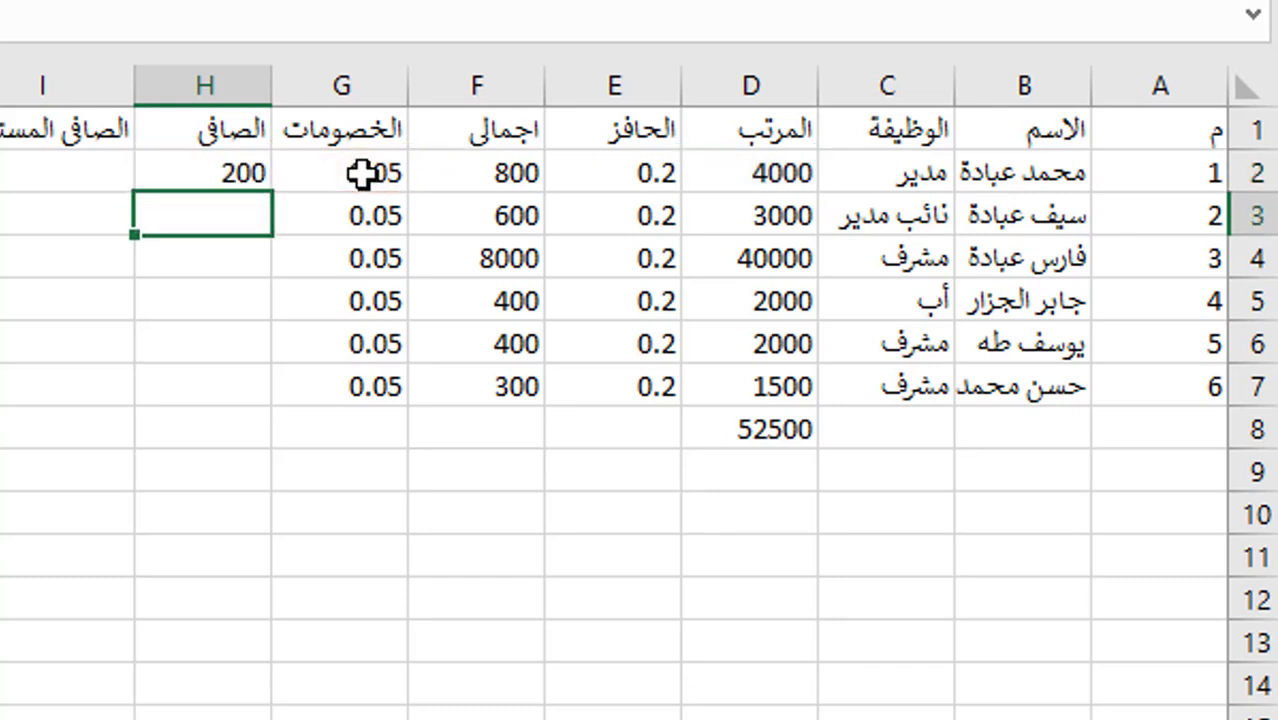
click(222, 168)
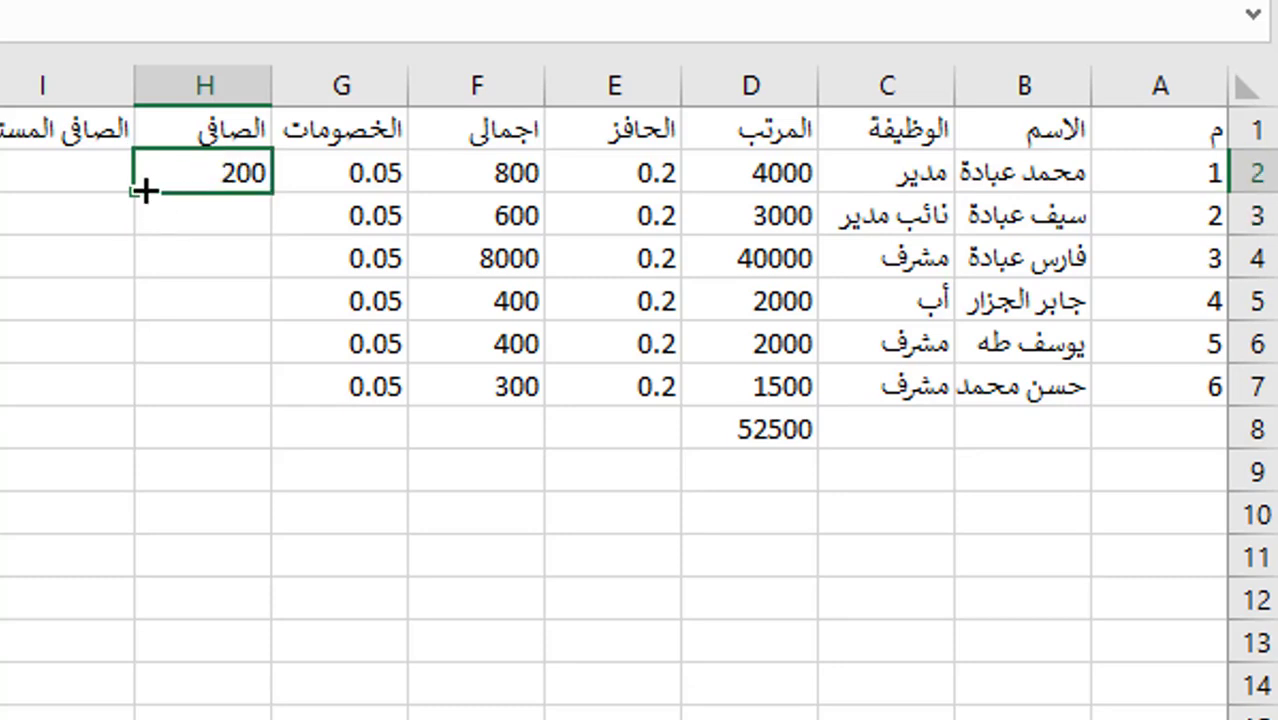
double_click(133, 193)
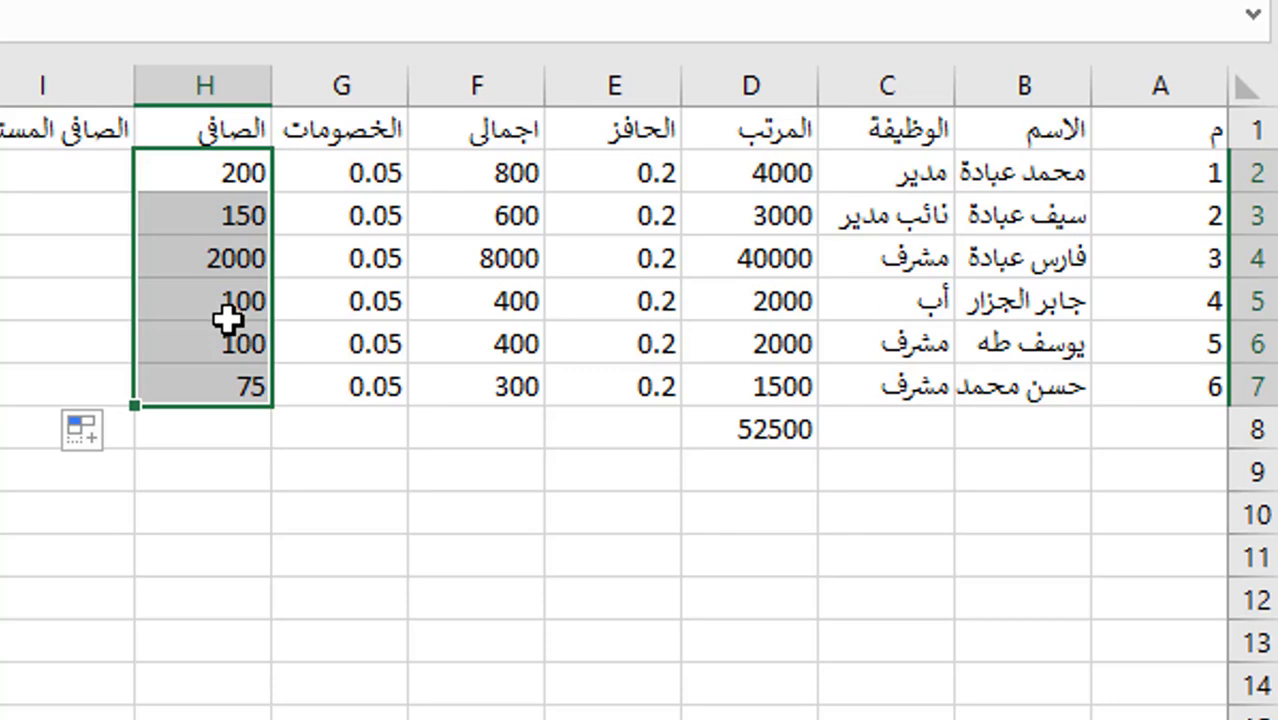
click(51, 163)
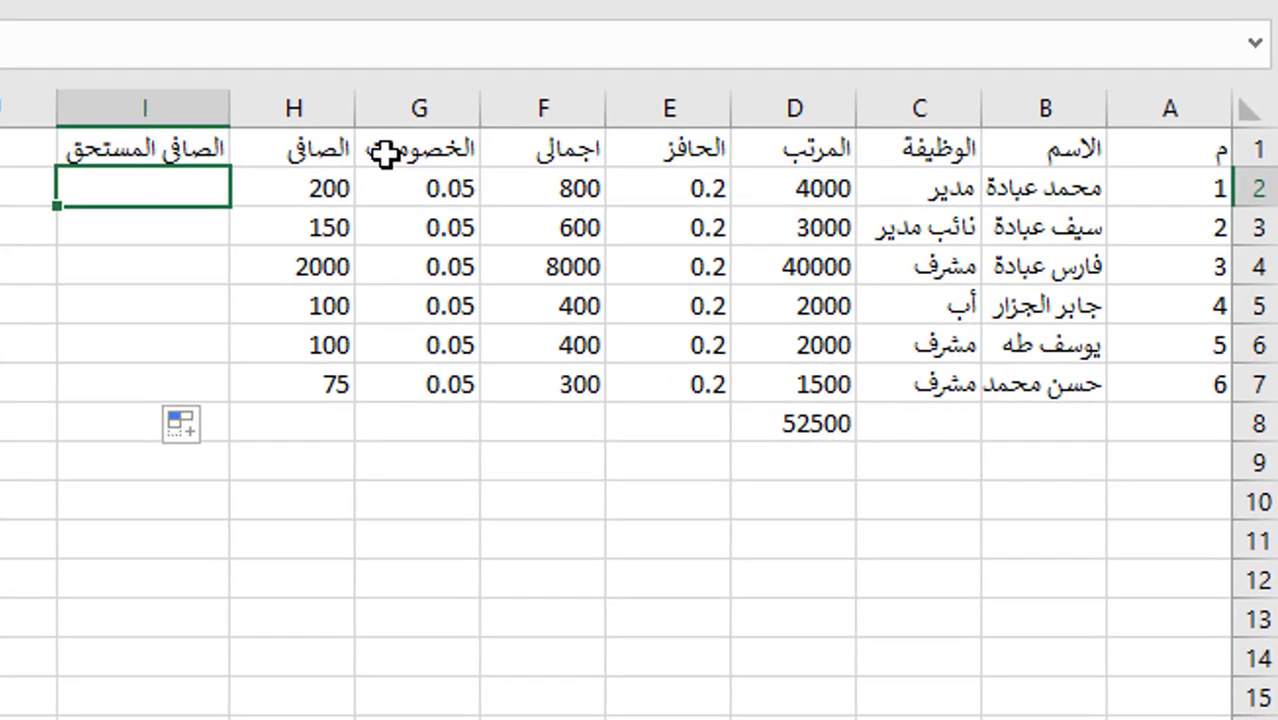
- Enter the net-due formula =D2+F2-H2 in I2, giving 4600
click(581, 188)
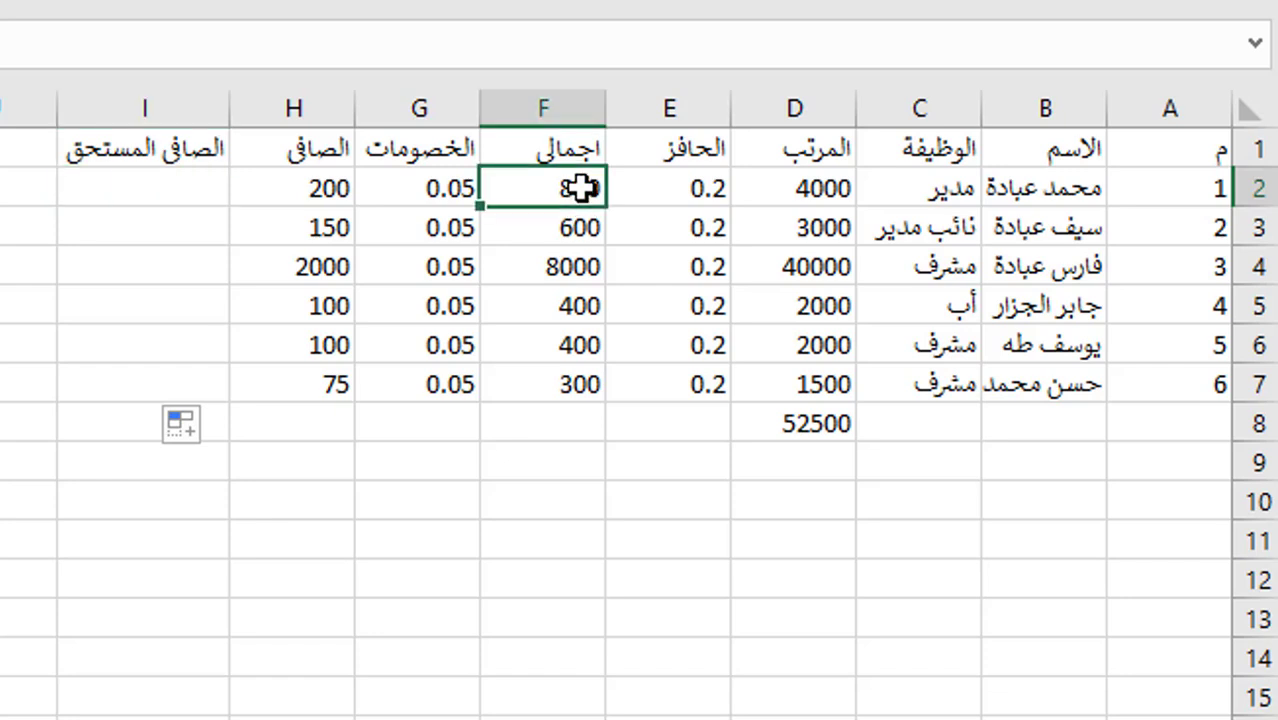
click(336, 180)
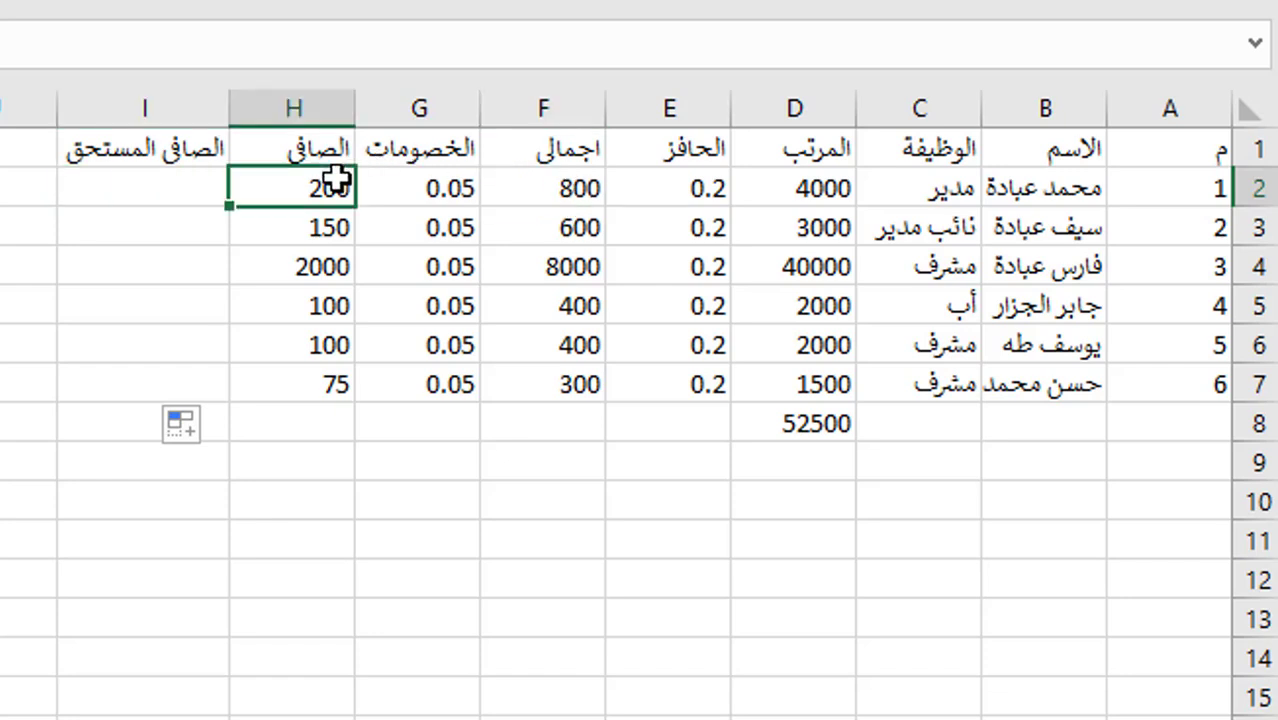
click(145, 186)
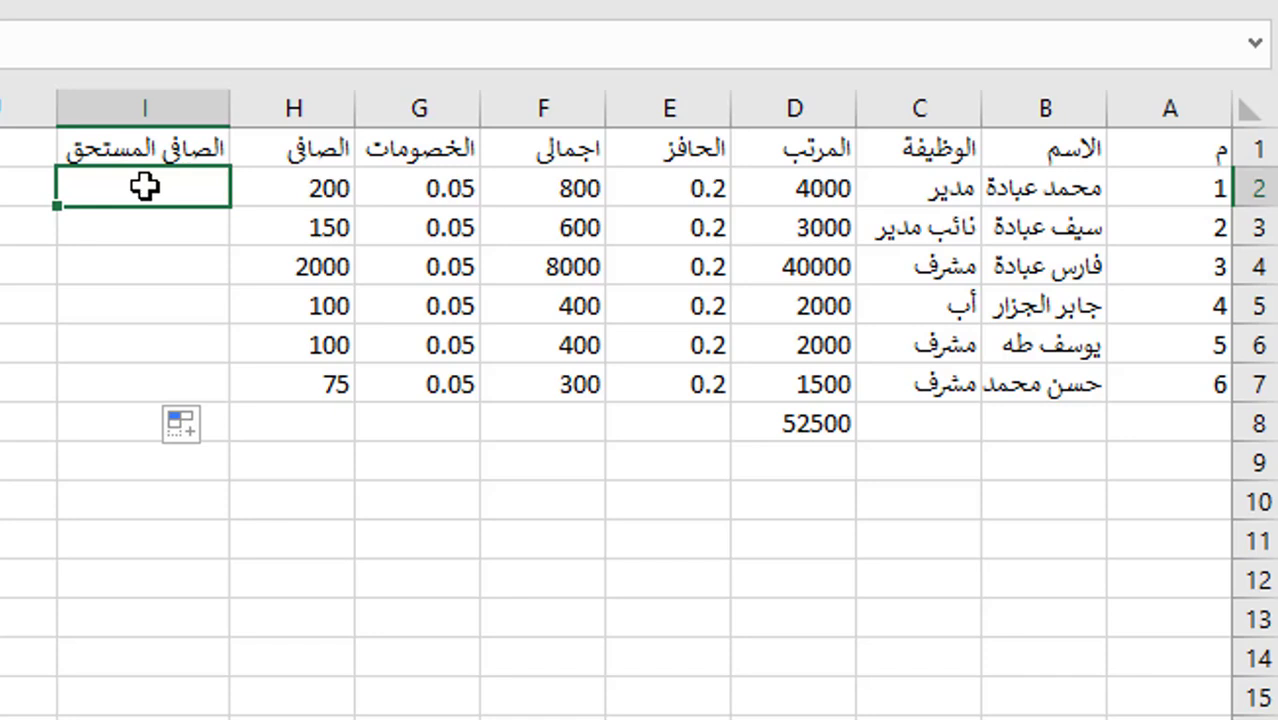
text(=)
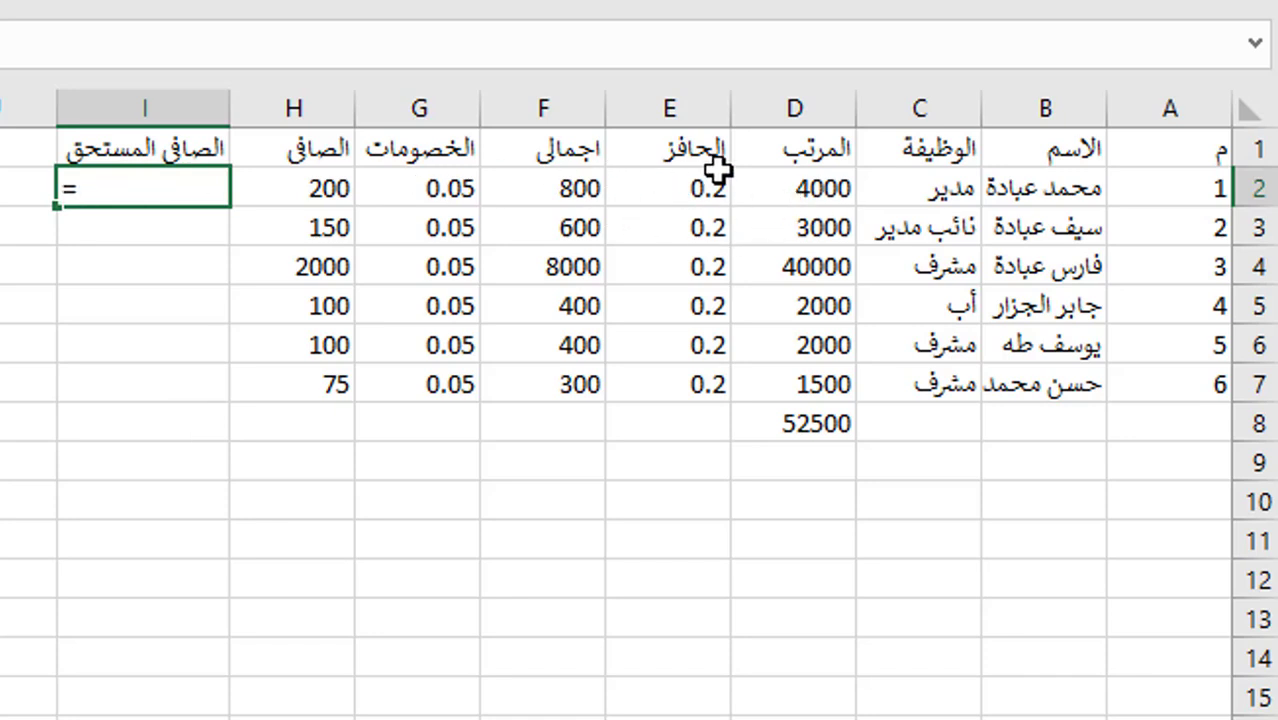
click(808, 178)
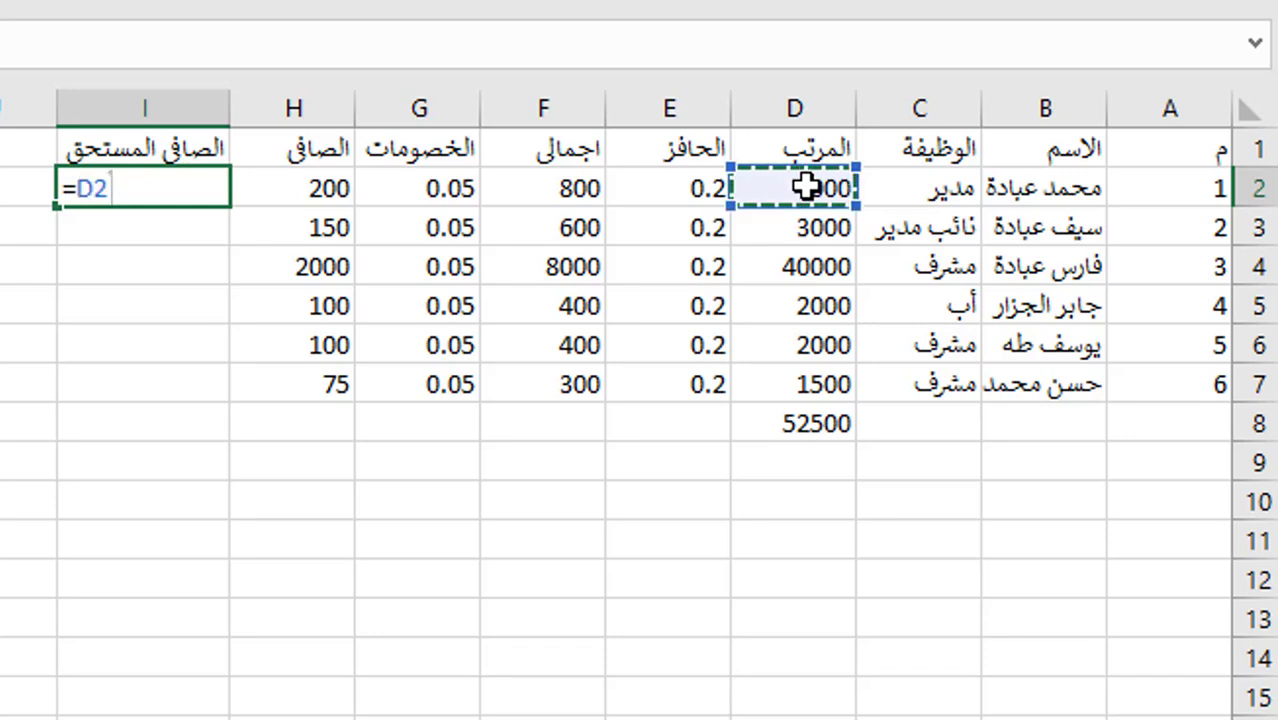
text(+)
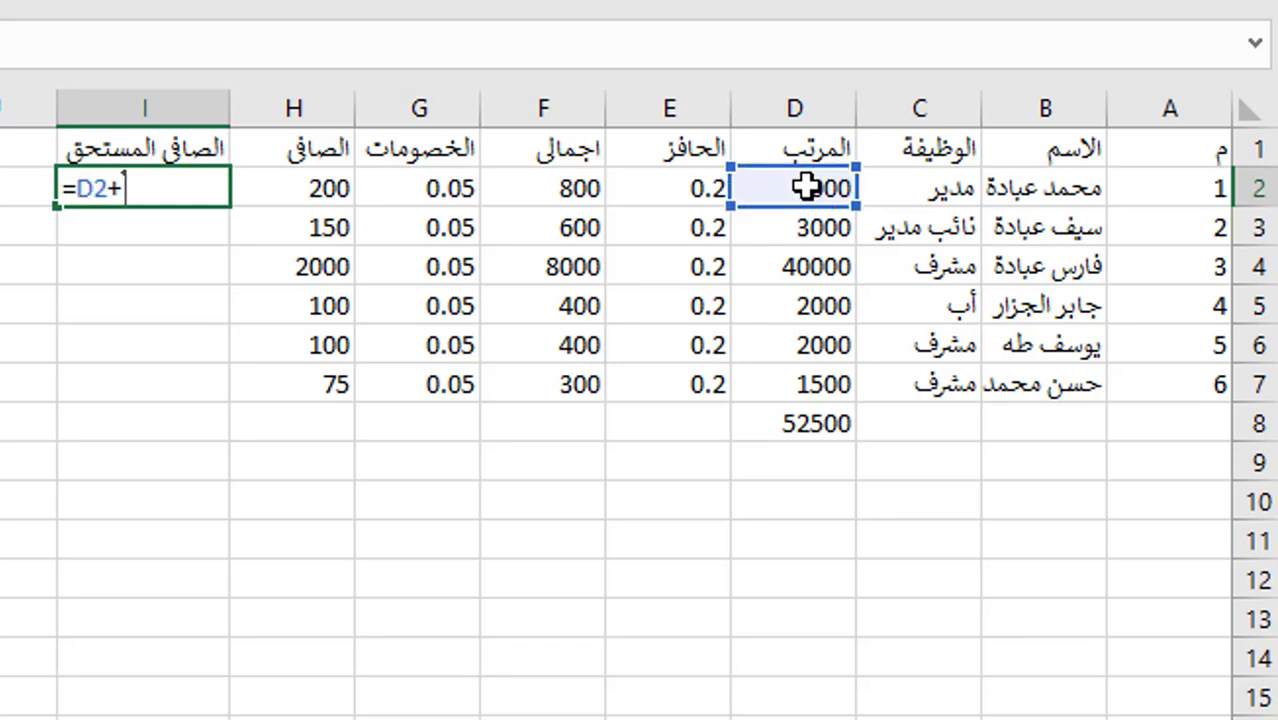
click(583, 180)
text(-)
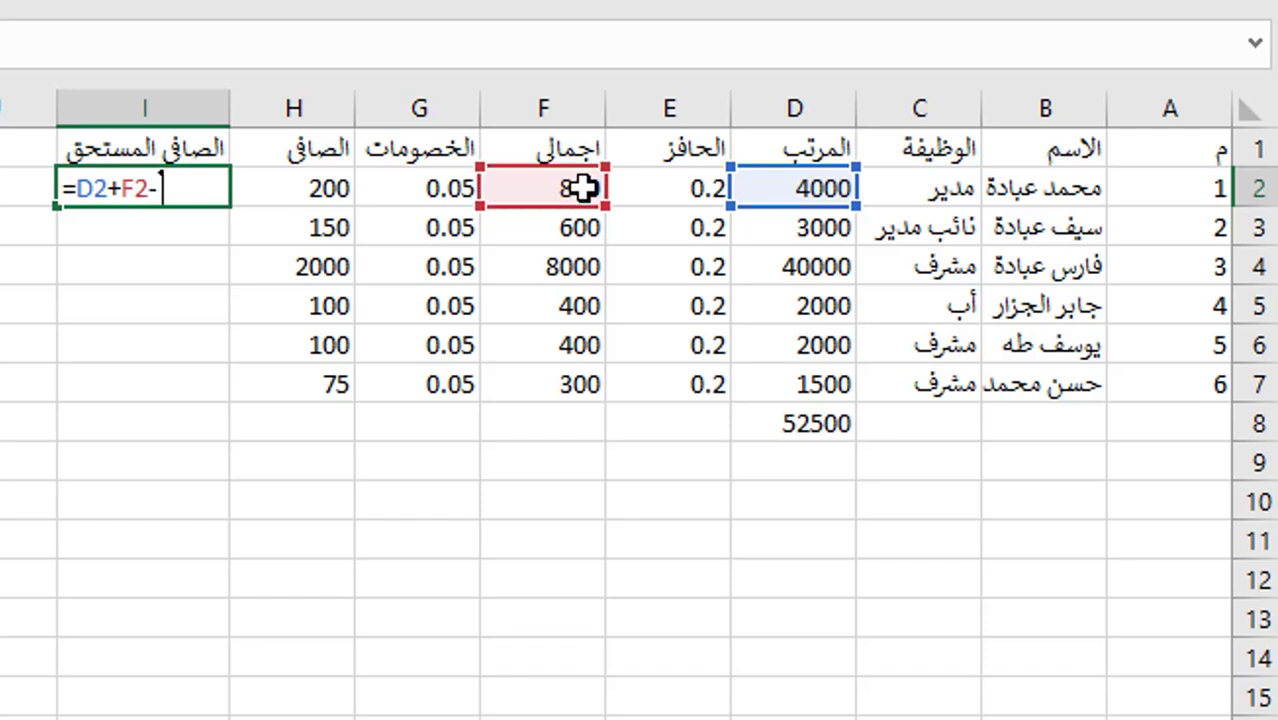
click(314, 193)
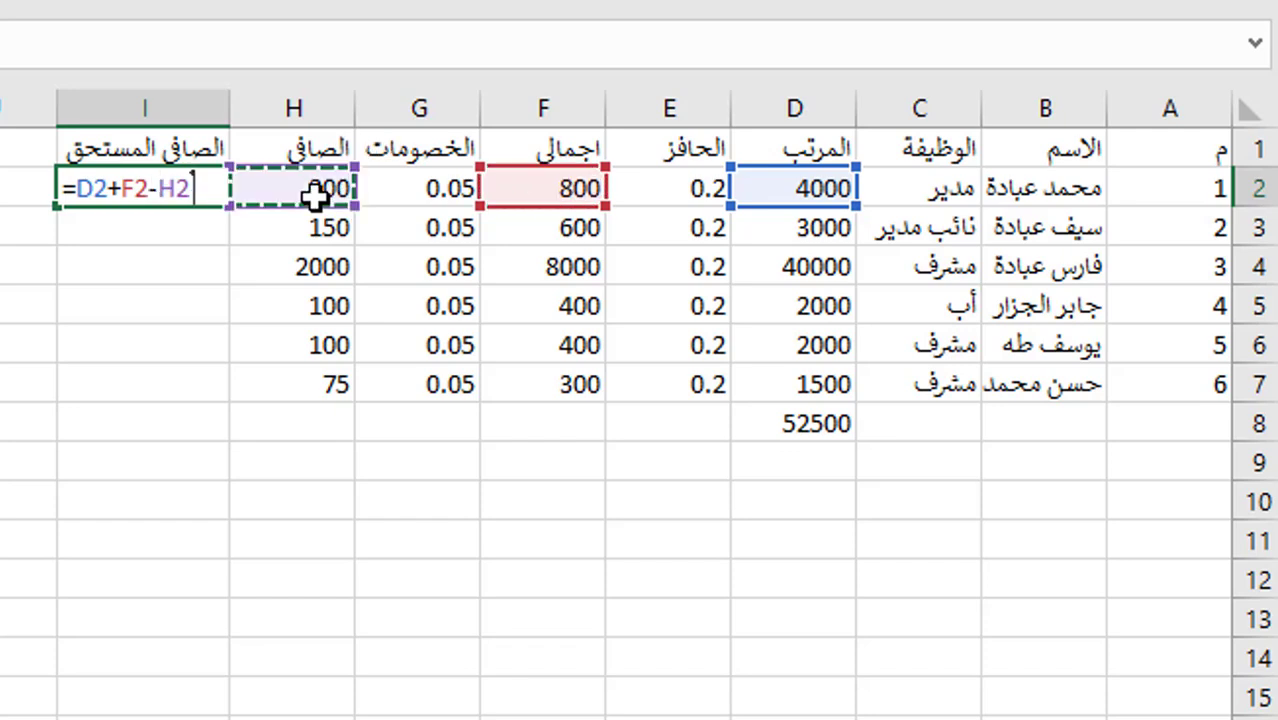
key(Return)
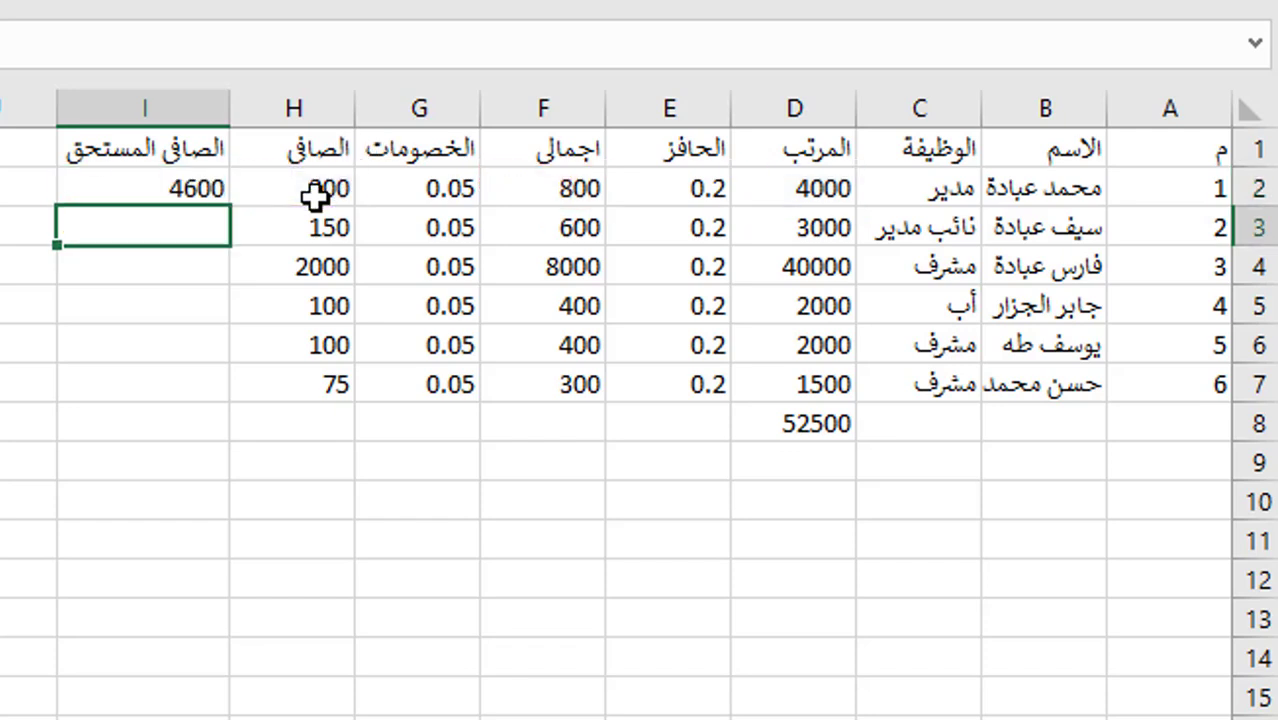
- Copy the I2 formula down to I7, giving 3450, 46000, 2300, 2300 and 1725
click(148, 178)
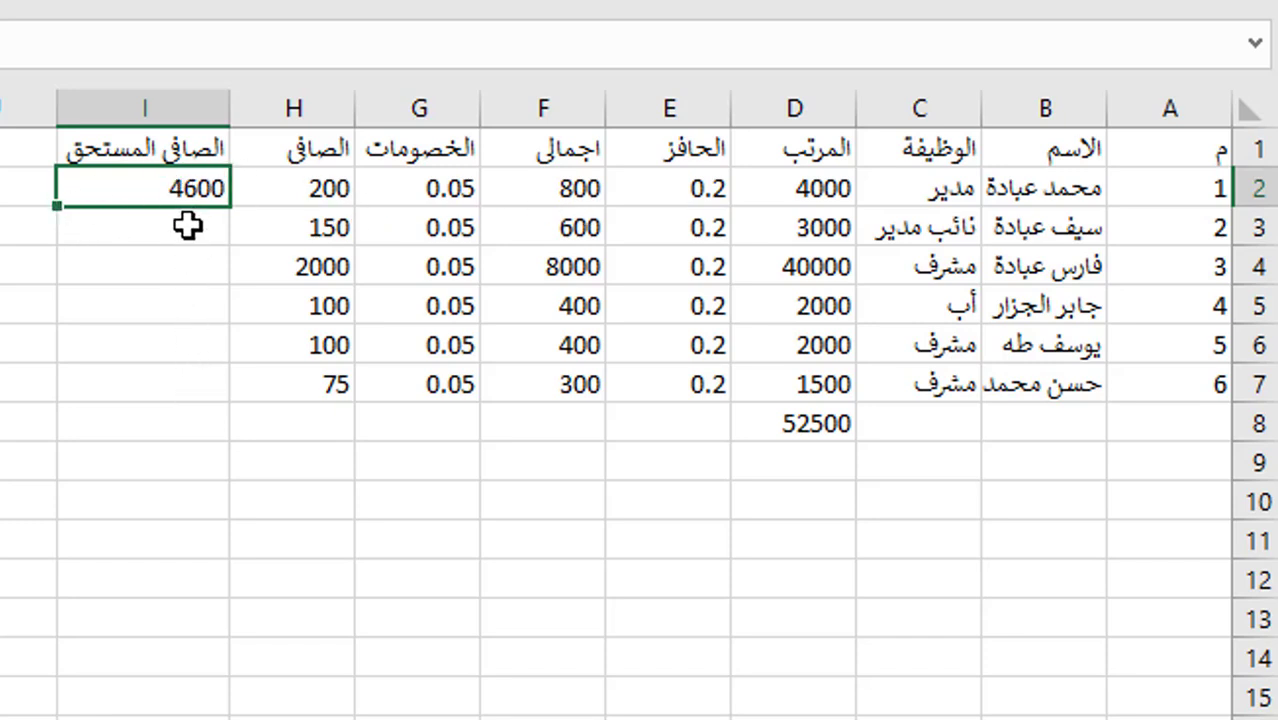
double_click(55, 204)
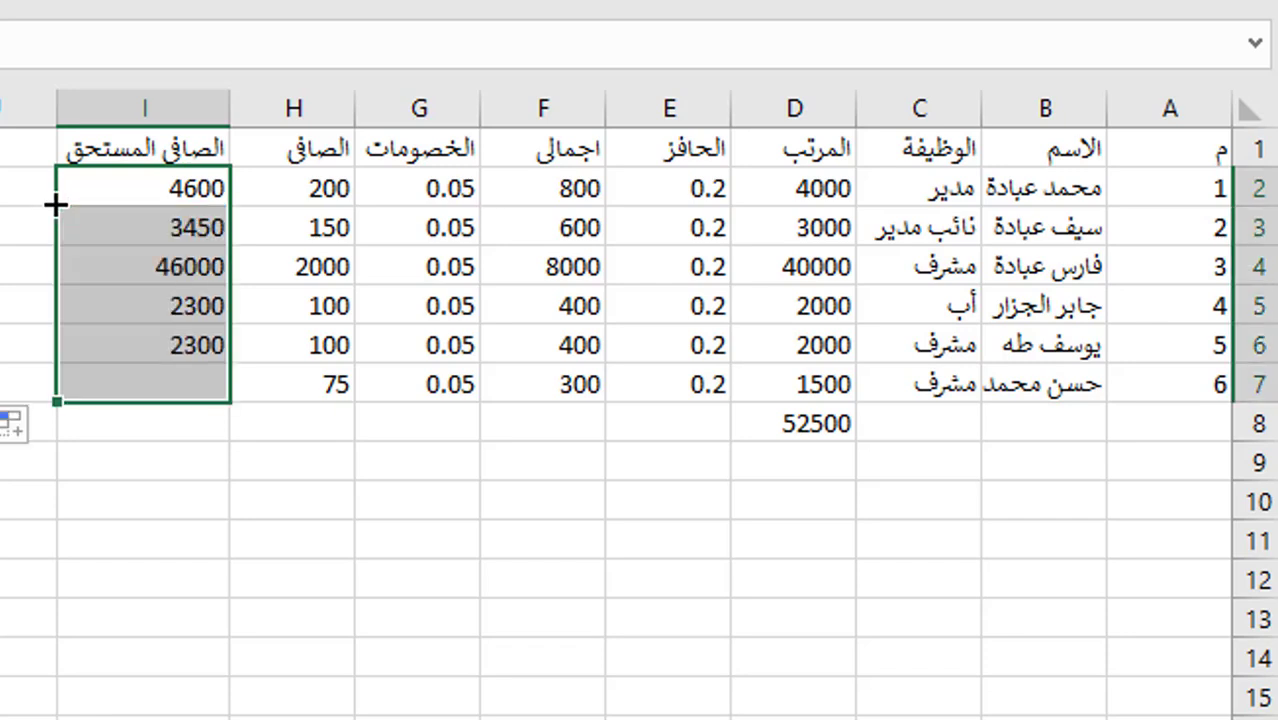
click(192, 497)
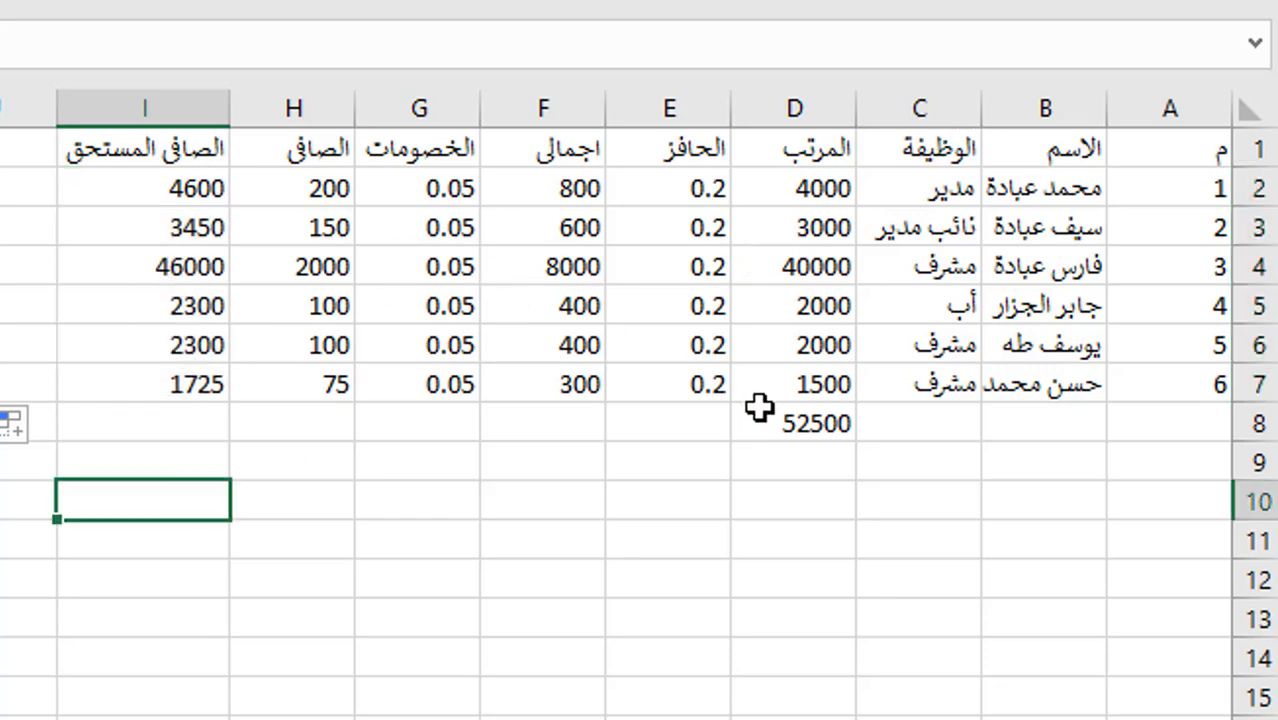
- Replace the old salary total in D8 with =SUM(D2:D7), showing 52500
click(794, 421)
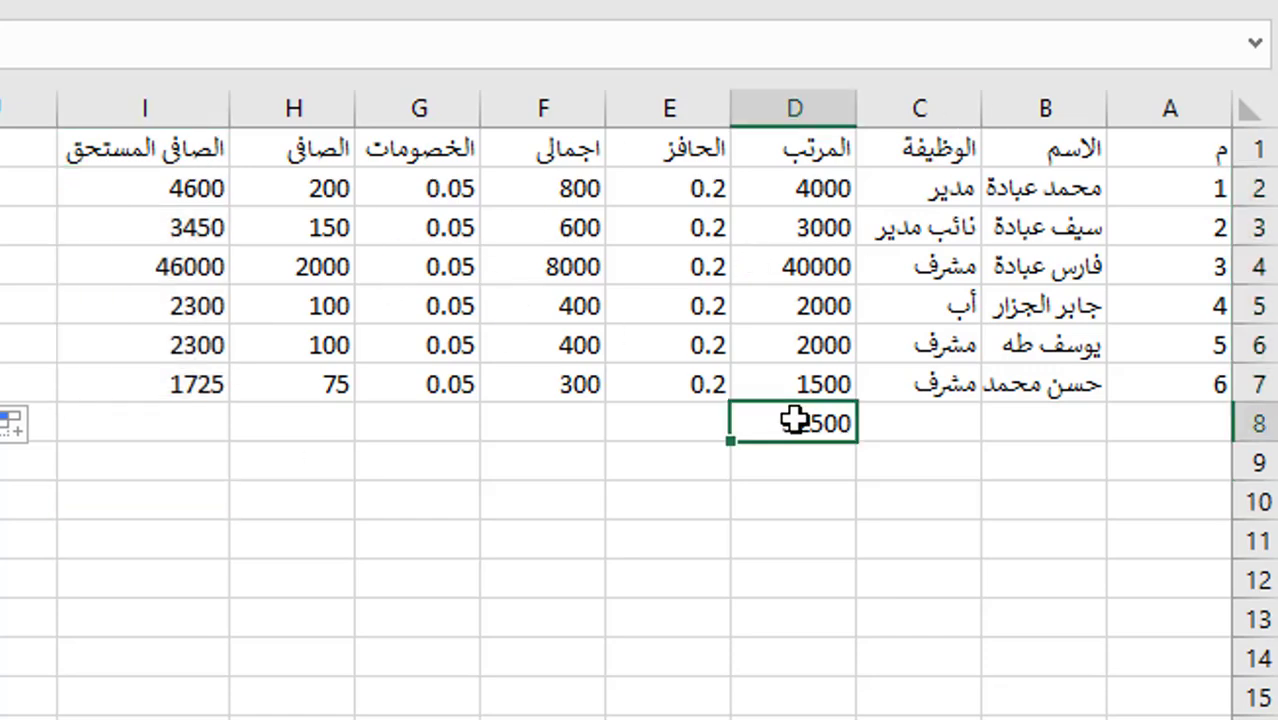
key(Delete)
click(778, 221)
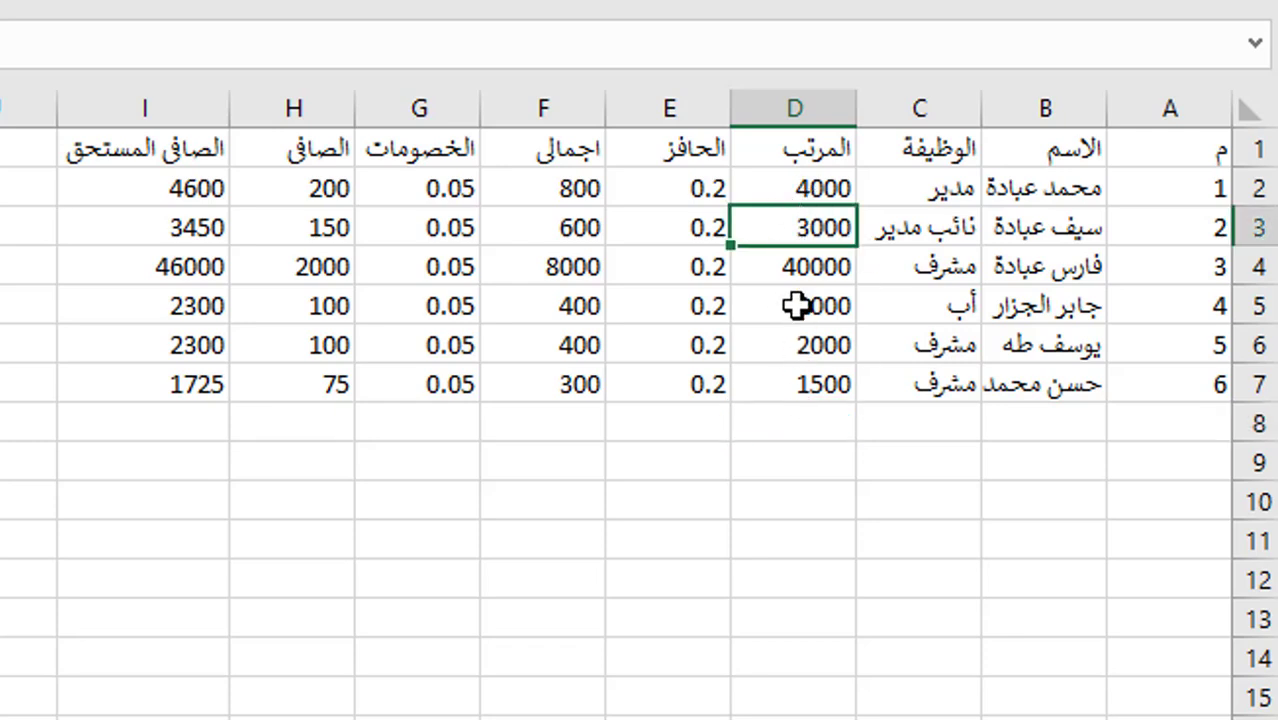
click(797, 421)
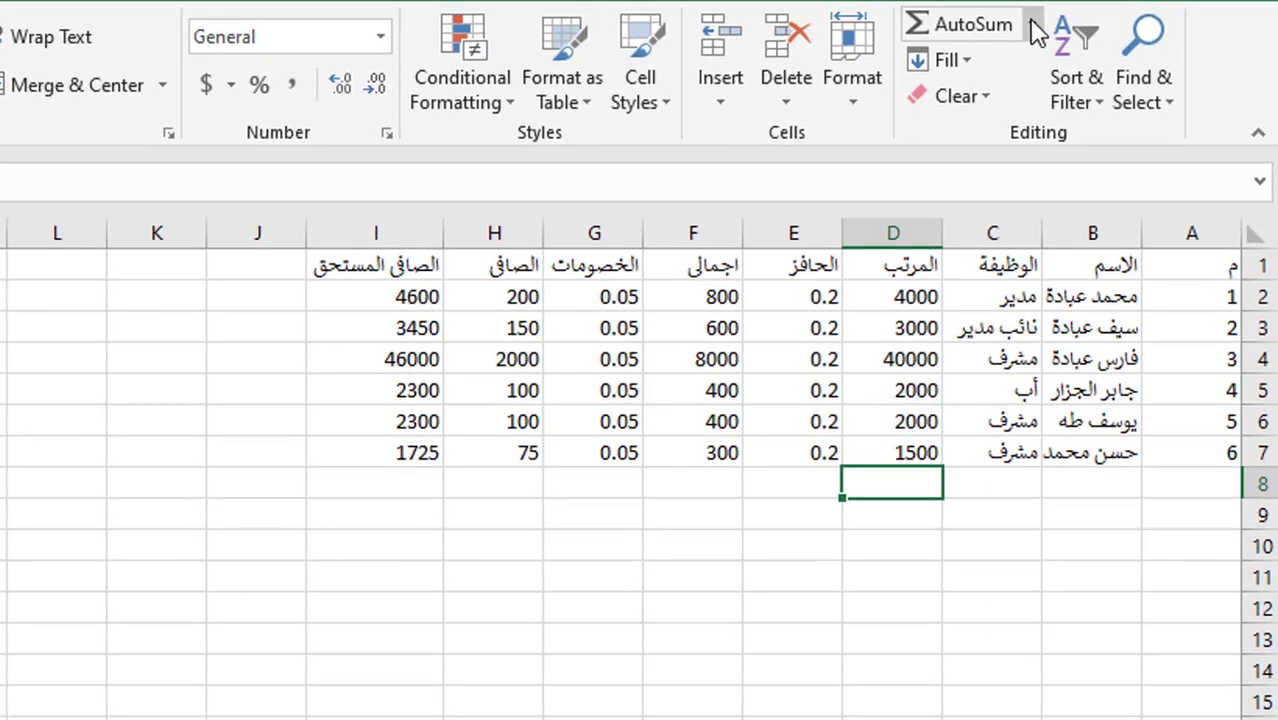
click(1032, 26)
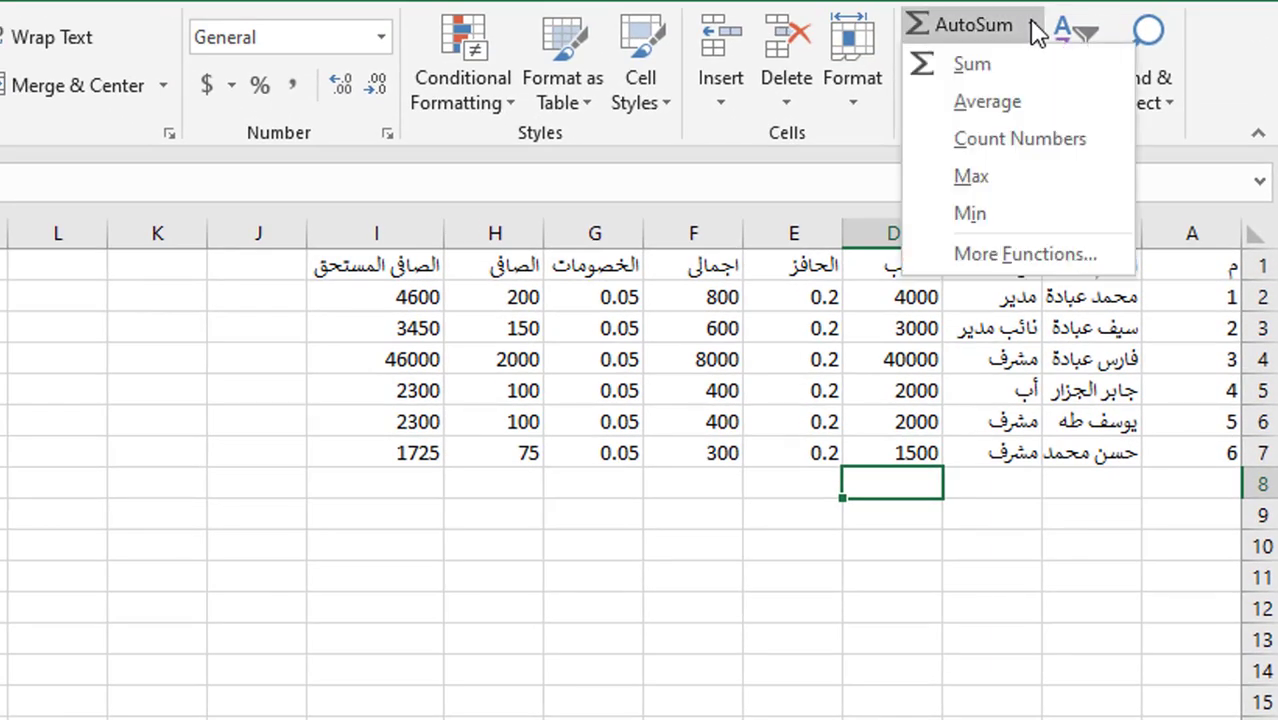
click(974, 70)
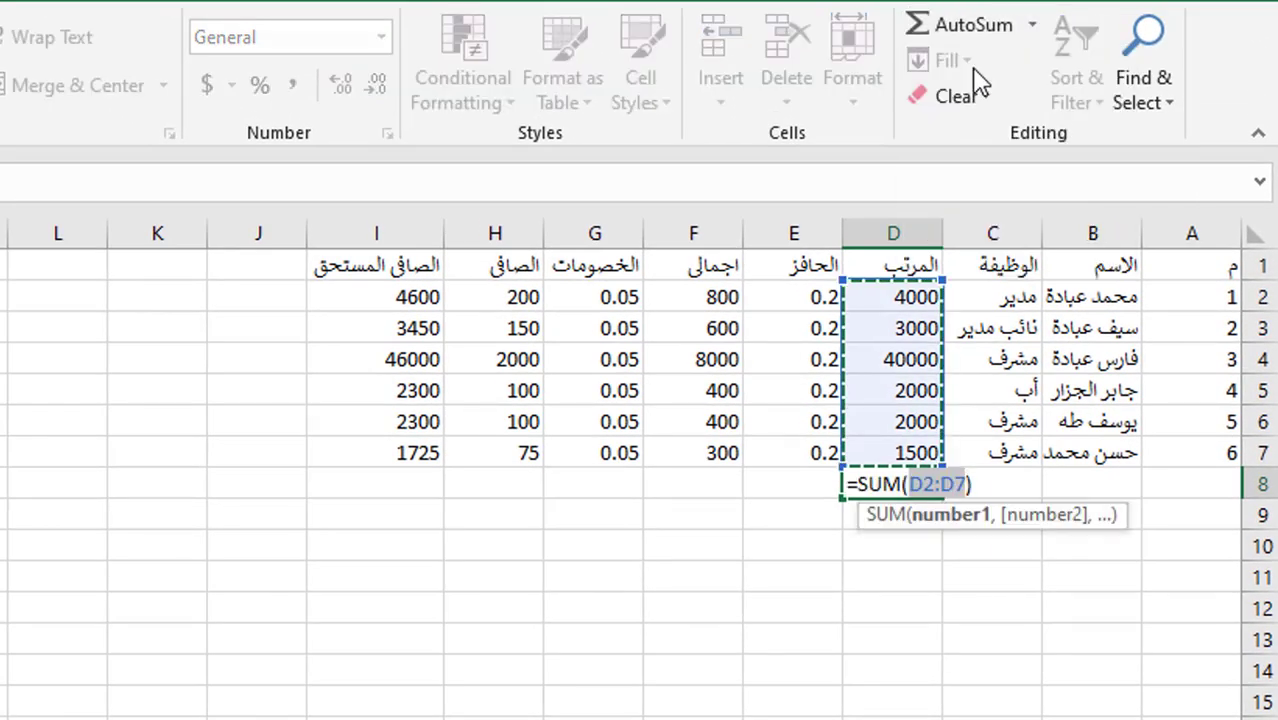
key(Return)
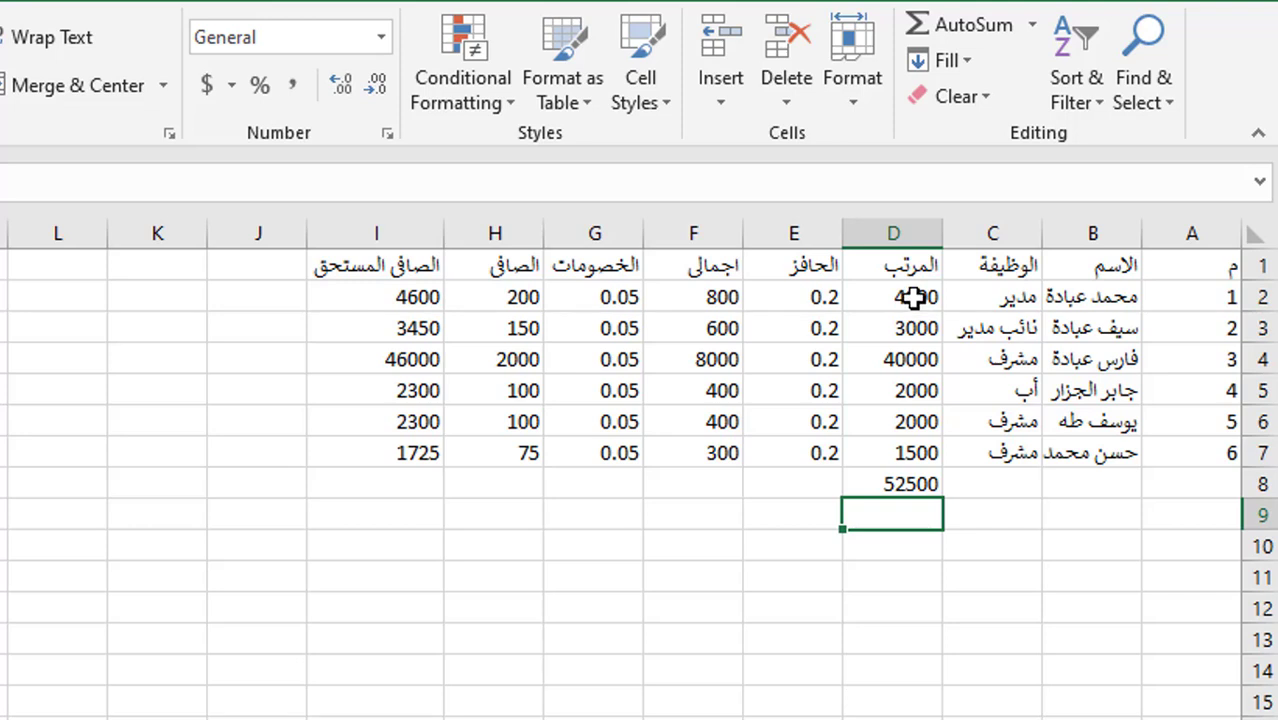
drag(912, 297, 903, 440)
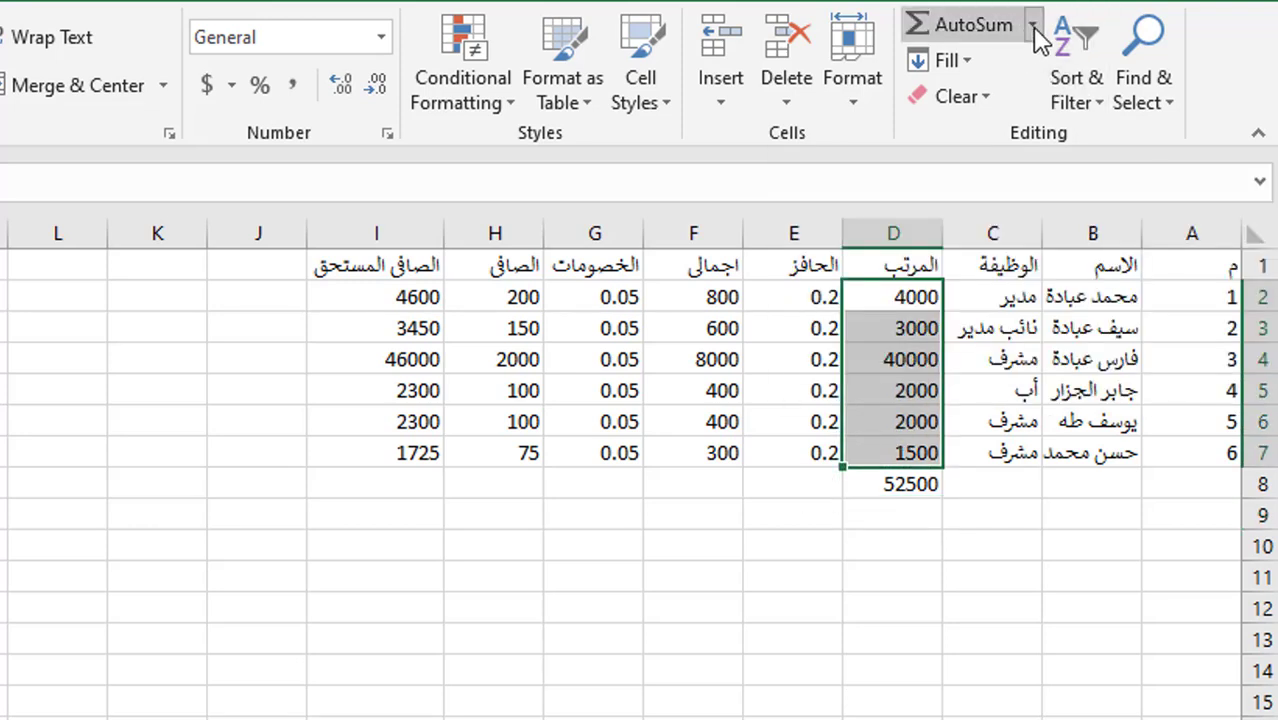
click(1032, 28)
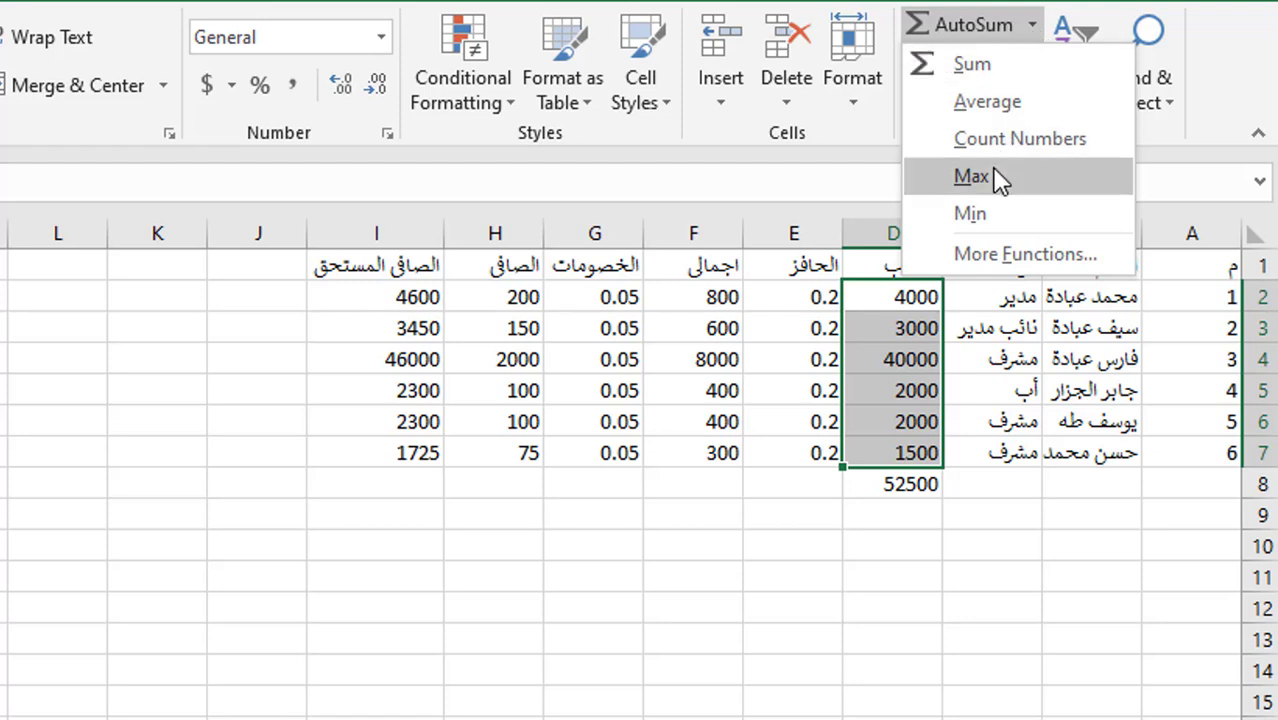
- Add the maximum salary 40000 in D9 and the minimum 1500 in D10
click(970, 176)
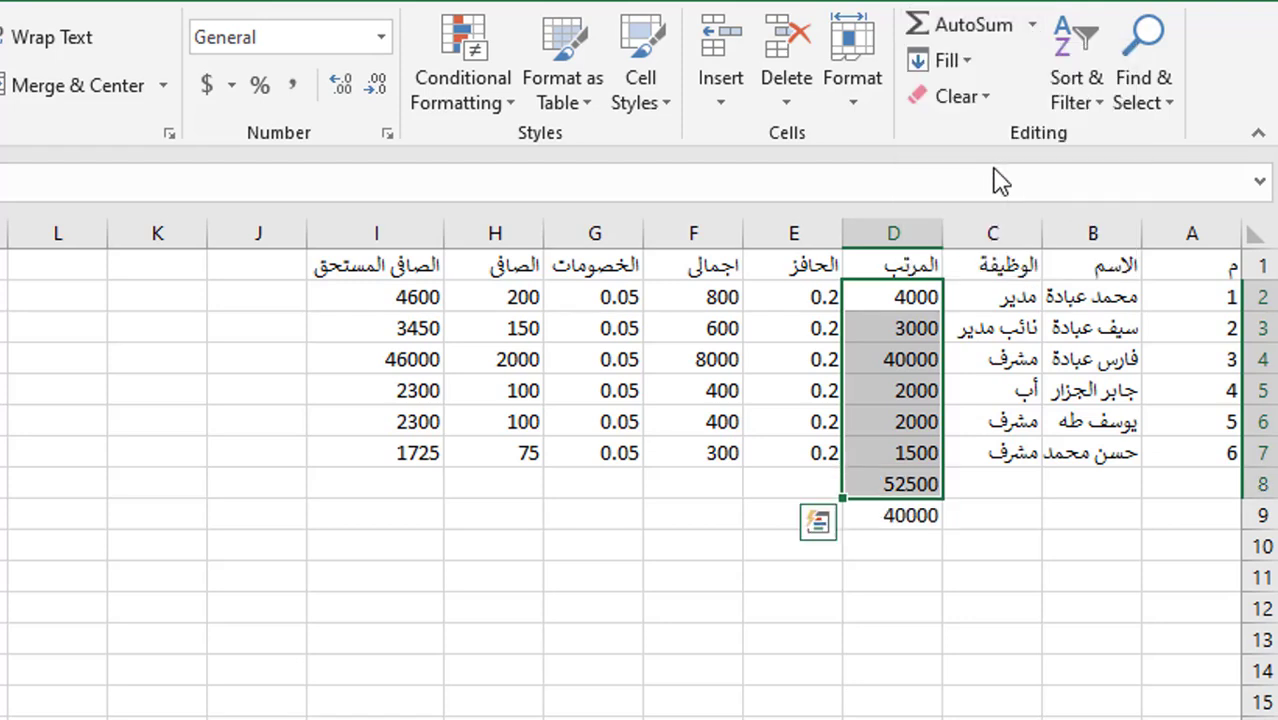
click(924, 378)
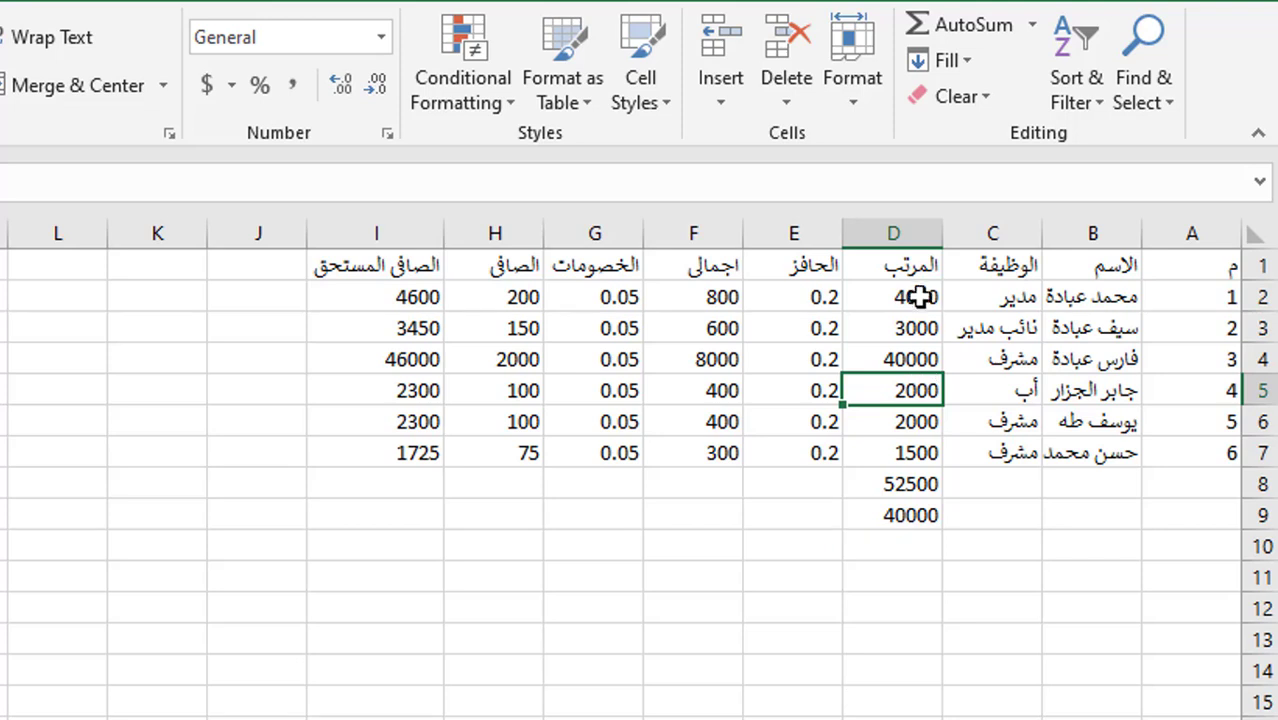
drag(918, 293, 916, 452)
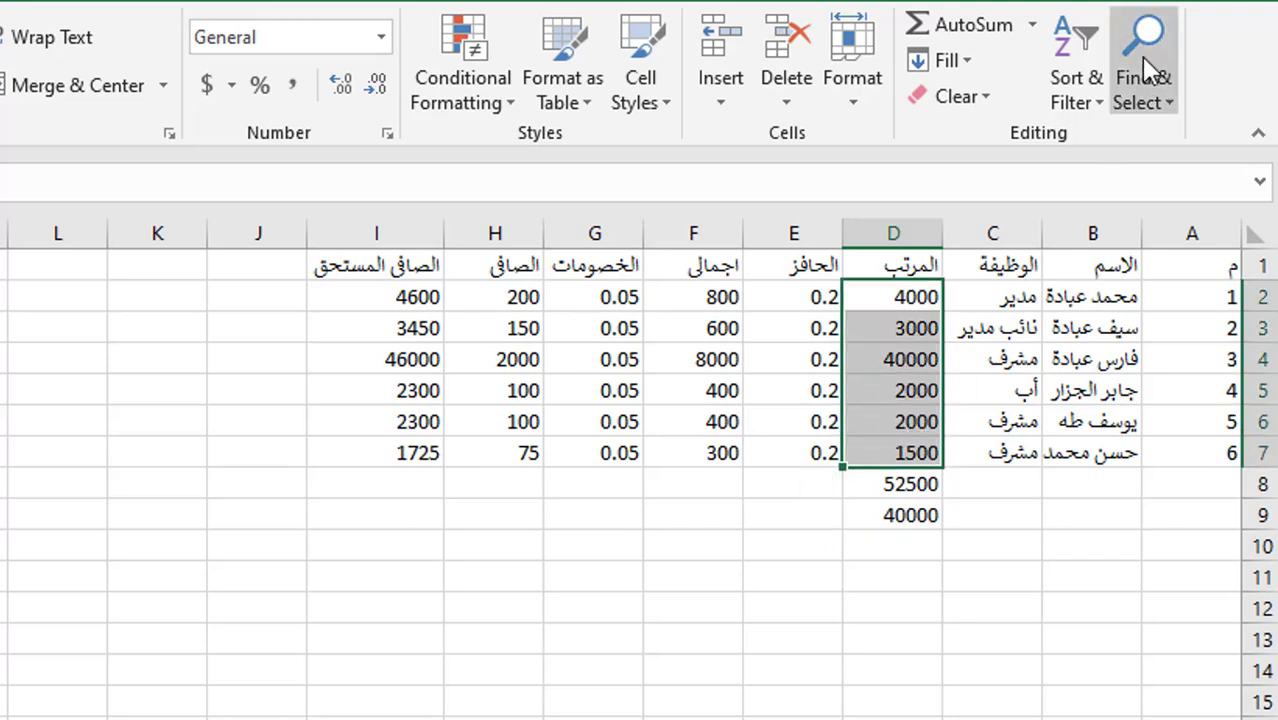
click(1032, 24)
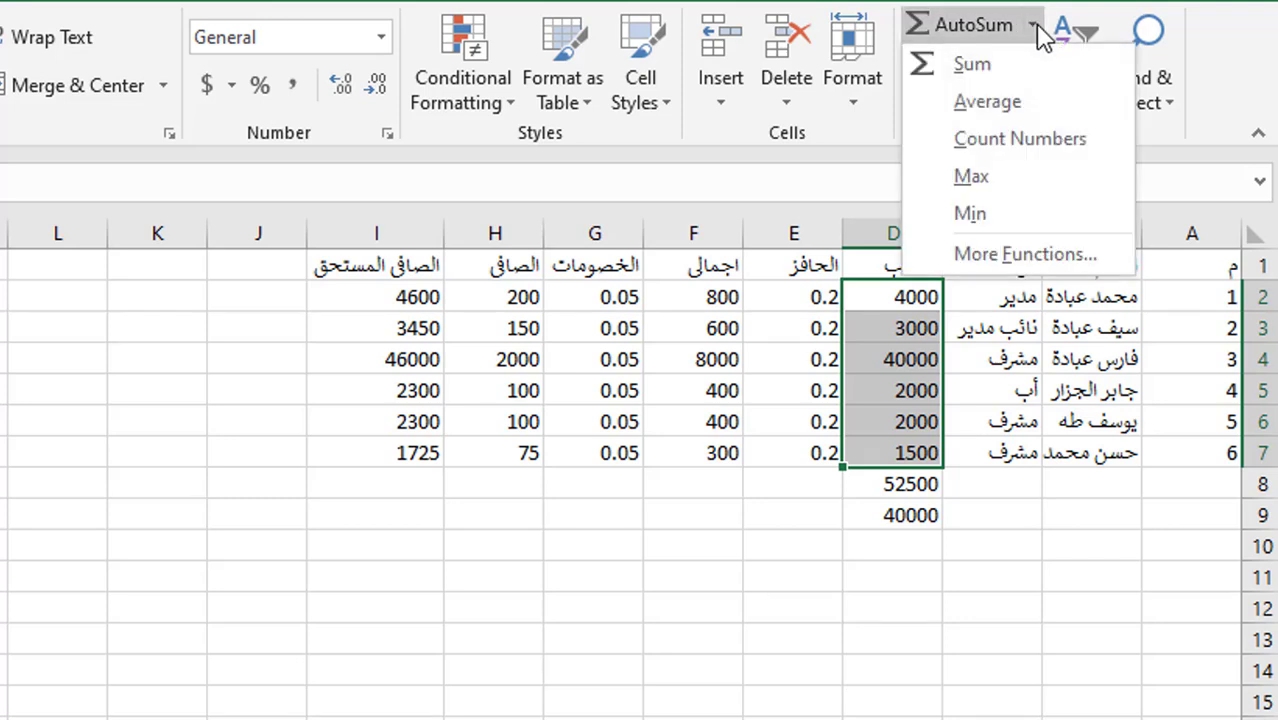
click(970, 212)
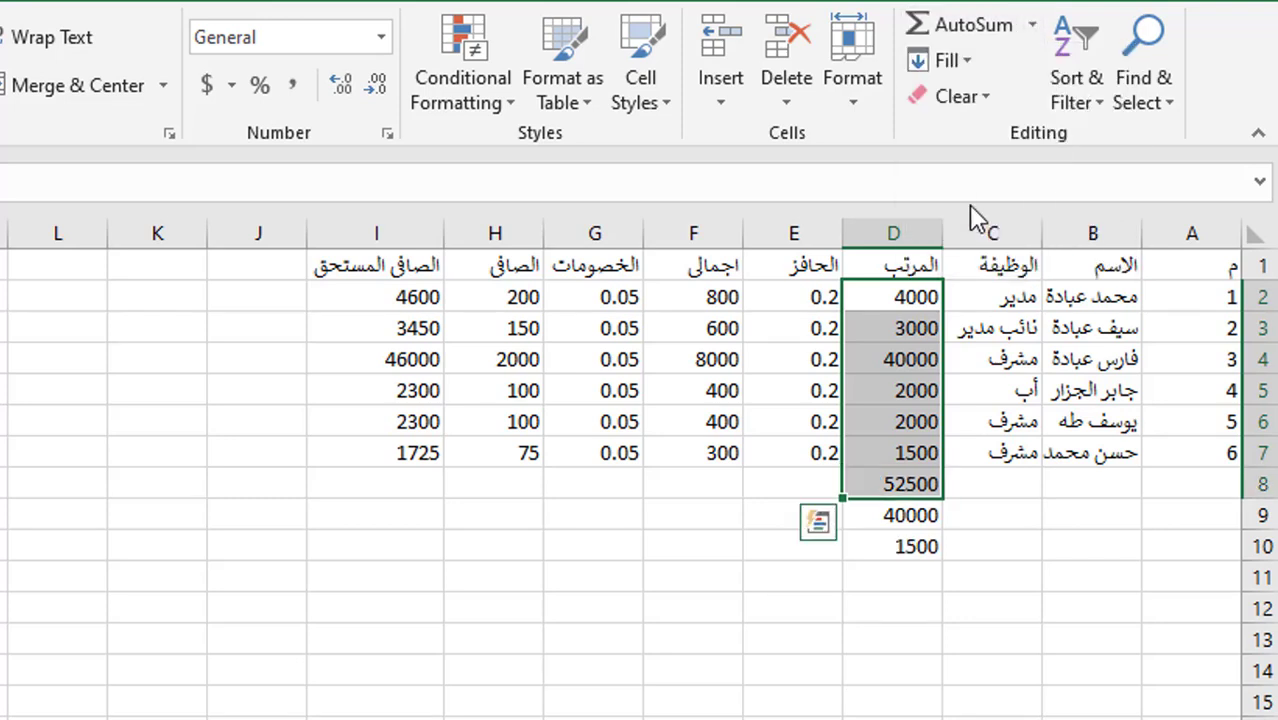
click(920, 456)
- Add the average salary 8750 in D11, undoing and redoing it once
drag(918, 293, 920, 452)
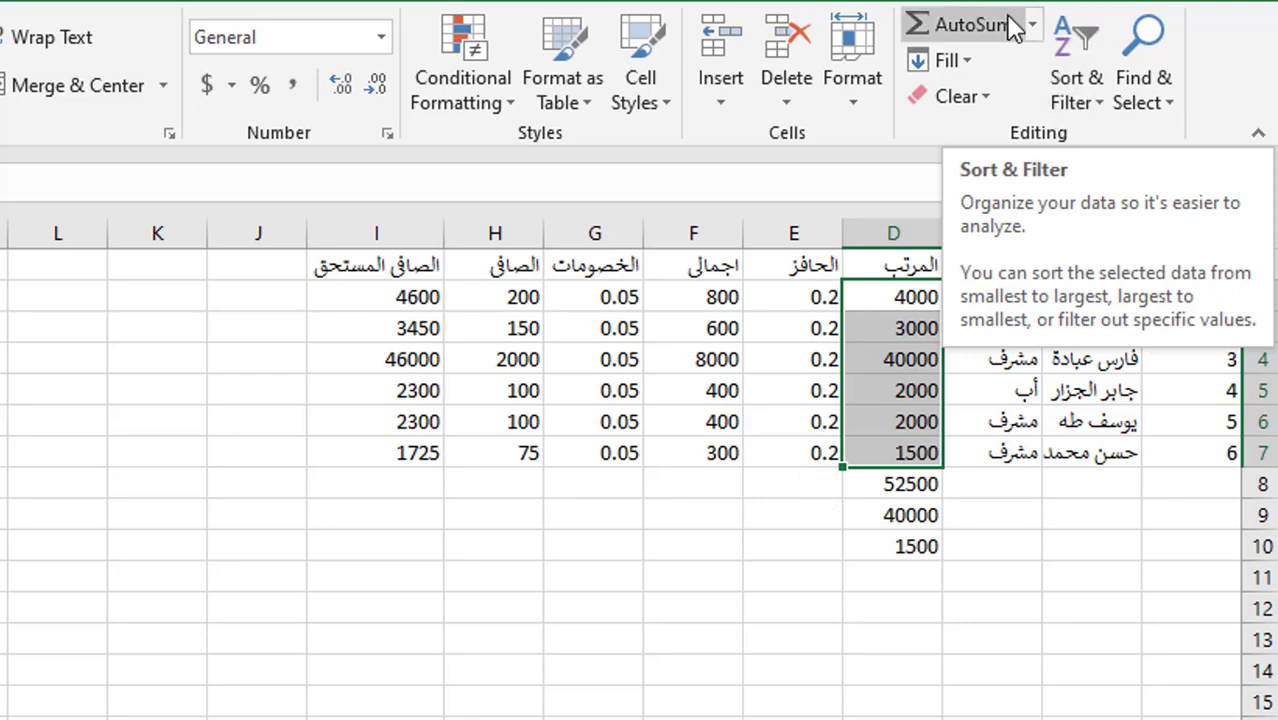
click(1031, 27)
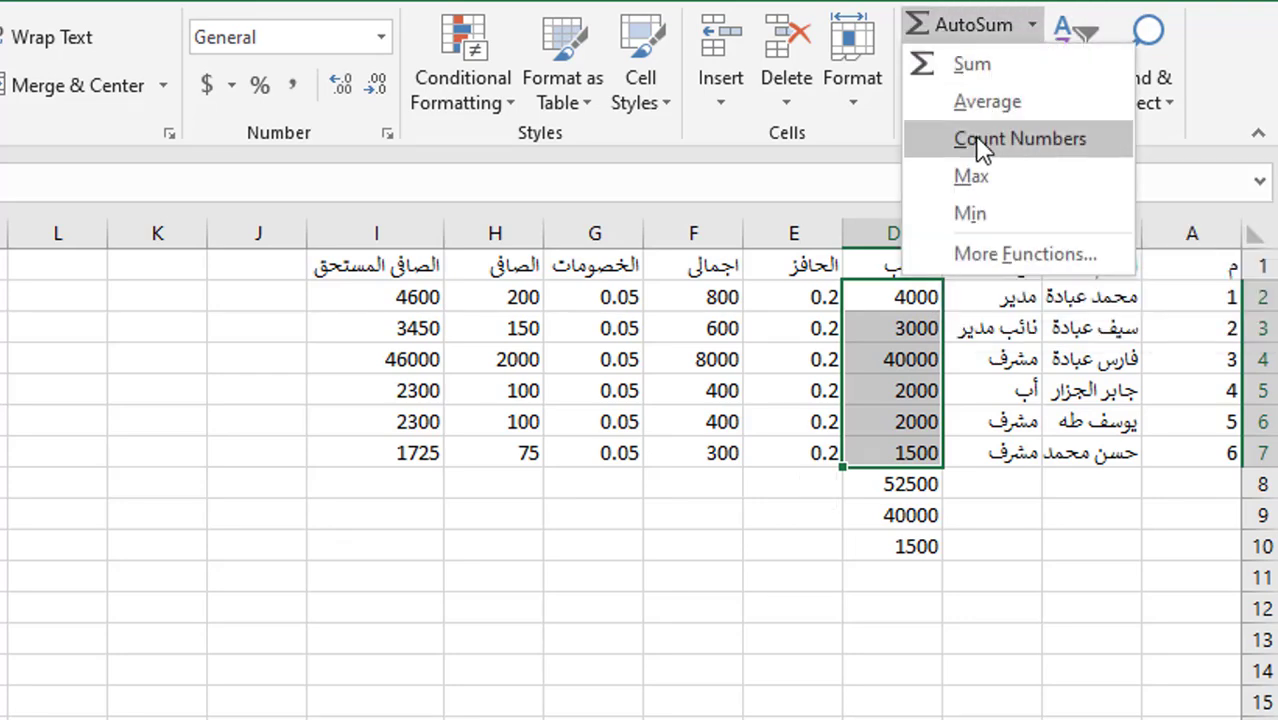
click(987, 103)
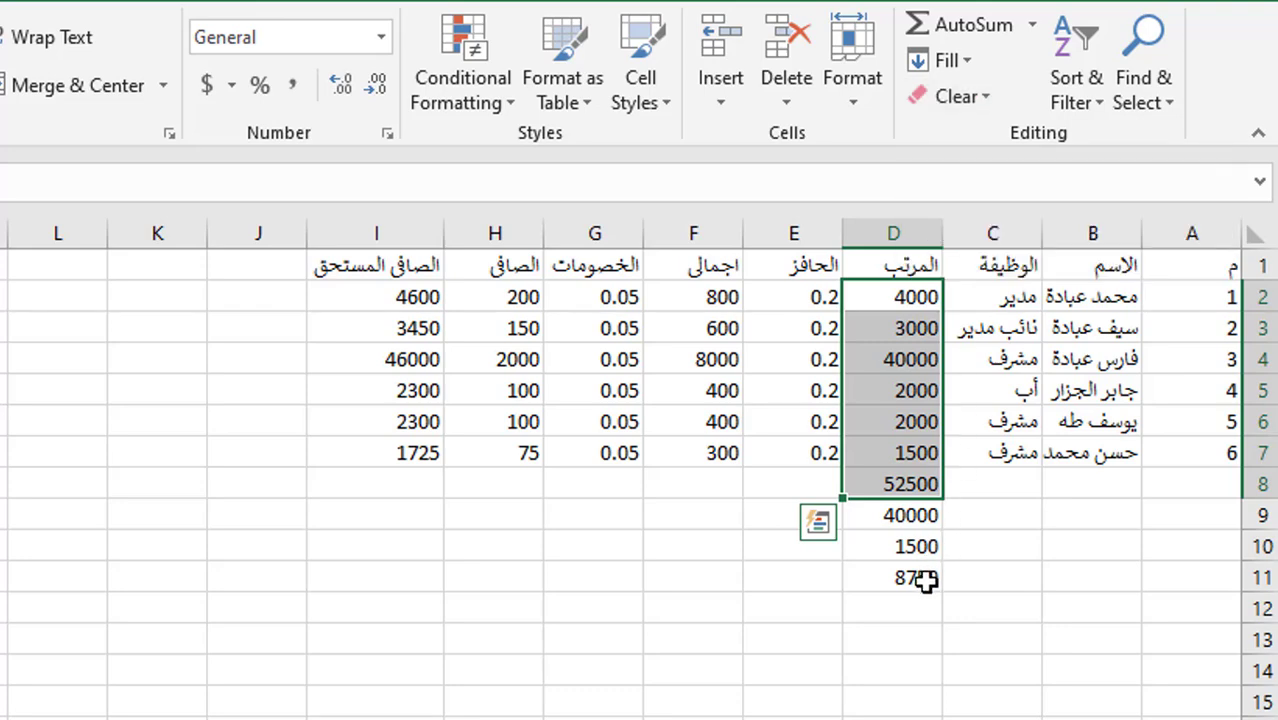
click(906, 485)
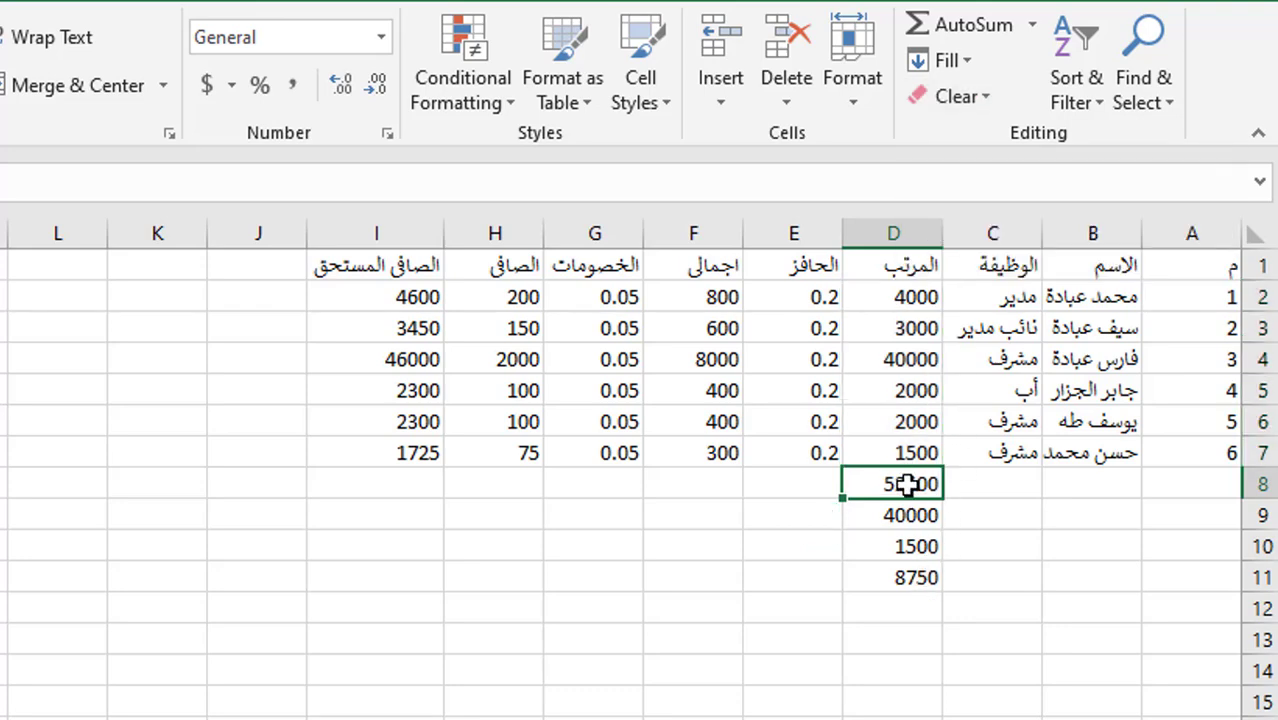
key(ctrl+z)
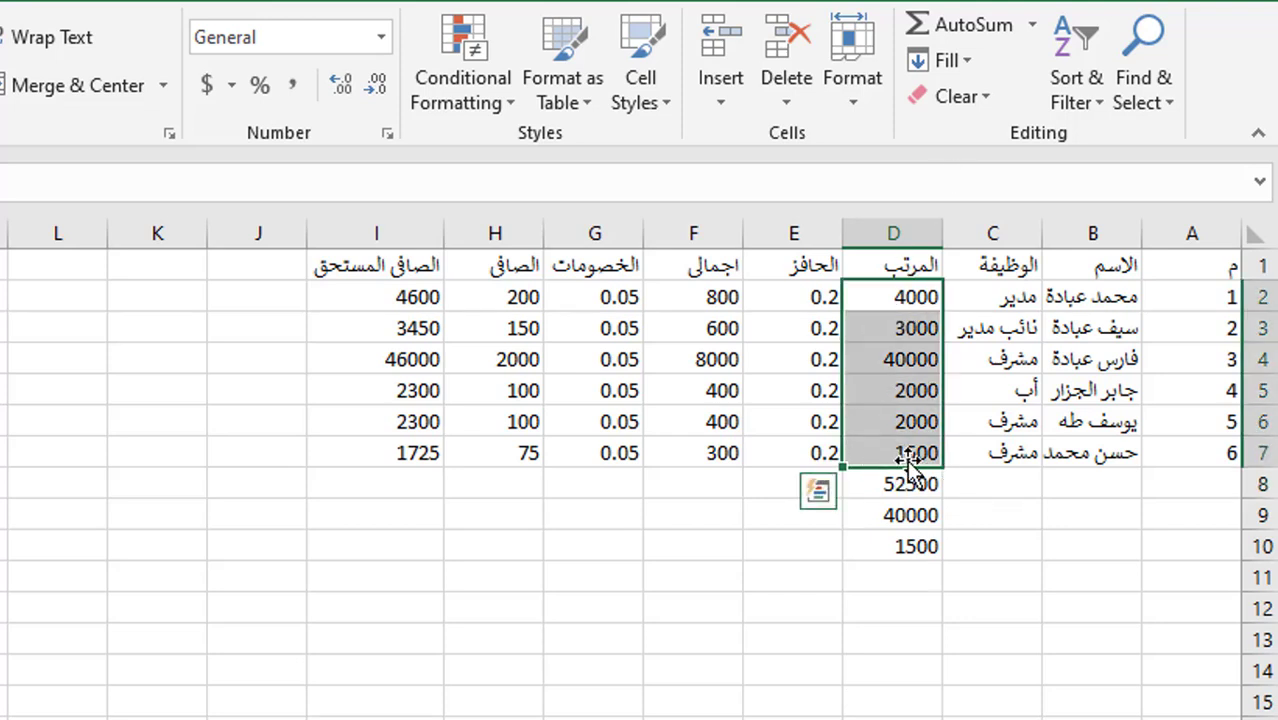
click(1032, 26)
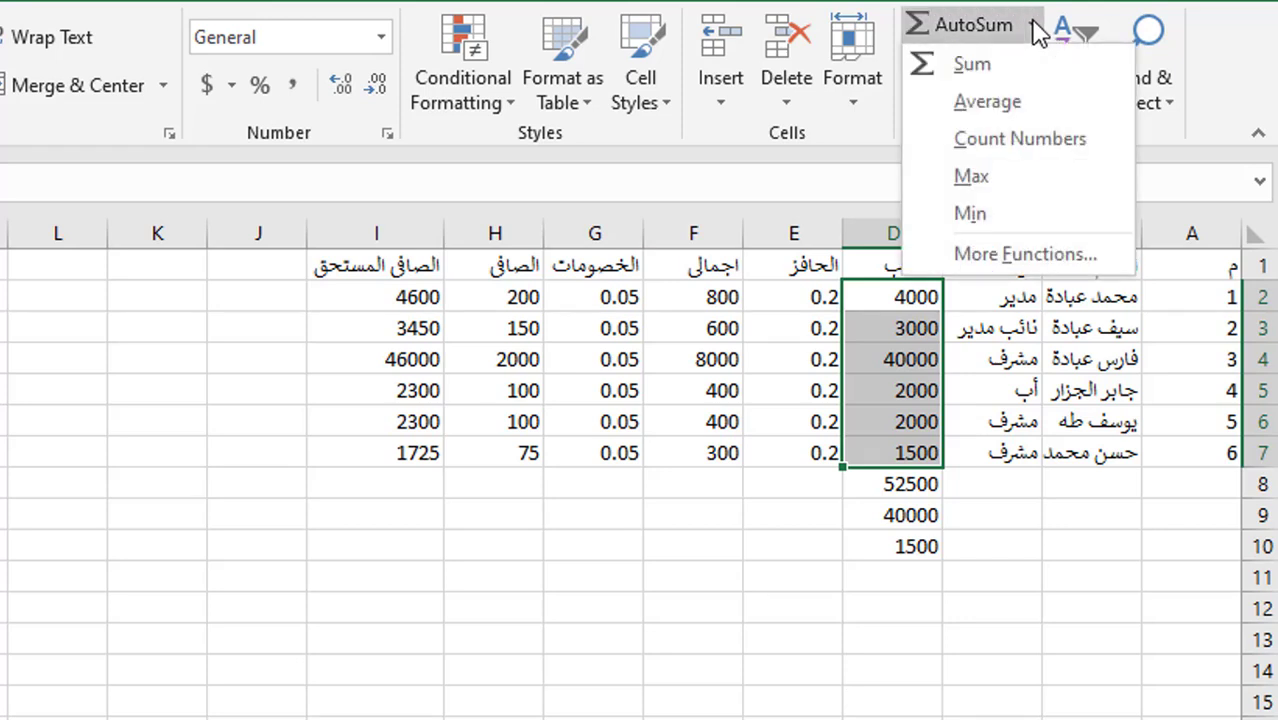
click(996, 104)
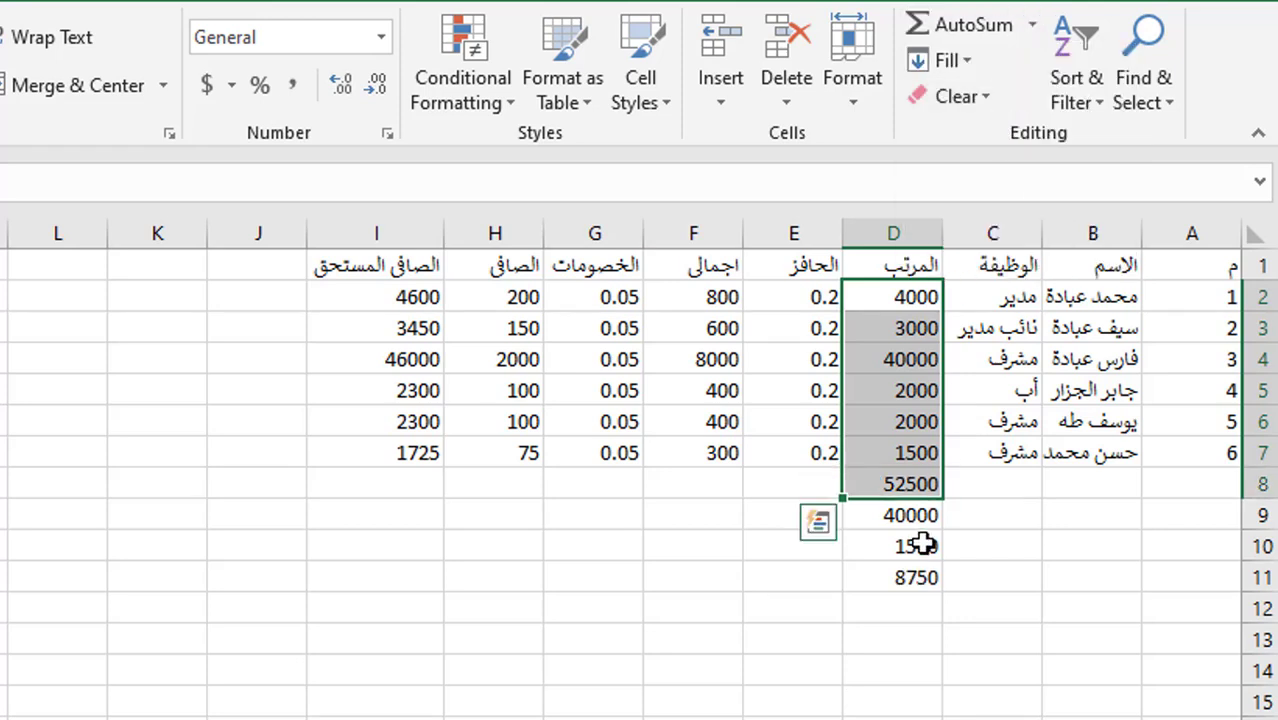
click(897, 419)
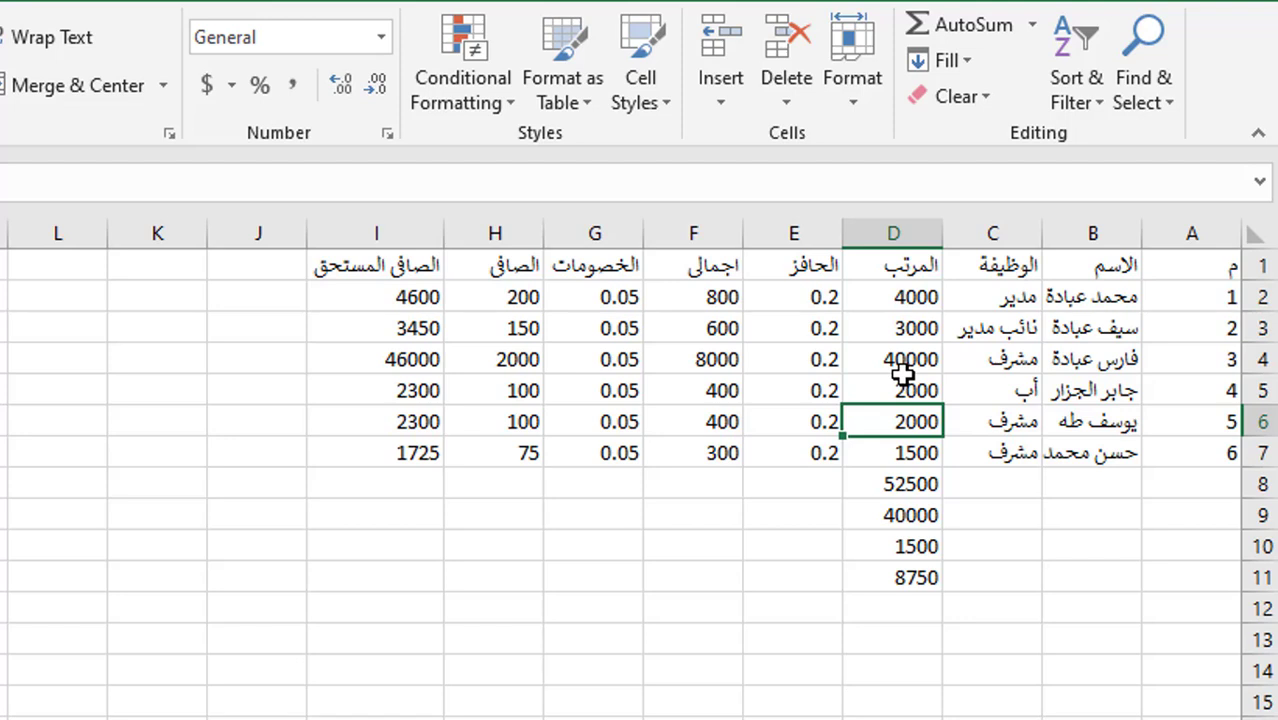
- Count the salaries D1:D7 with Count Numbers, placing 6 in D12
drag(902, 268, 902, 442)
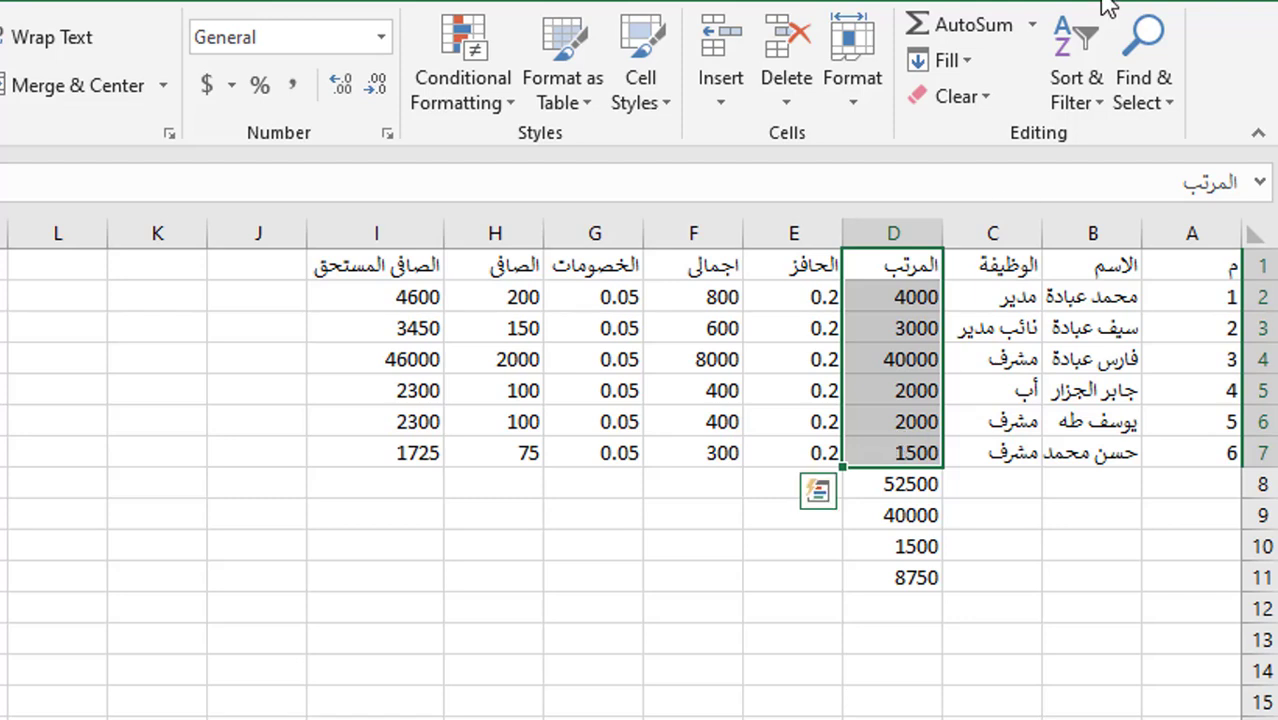
click(1032, 26)
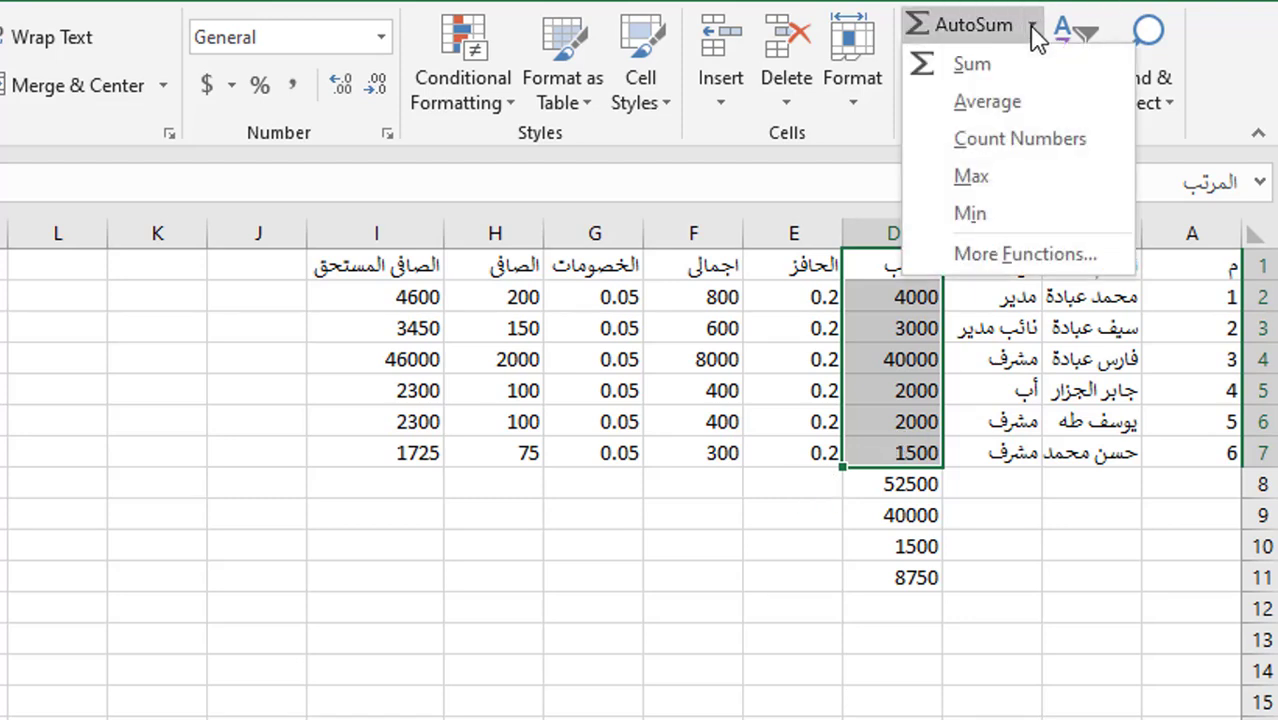
click(1027, 141)
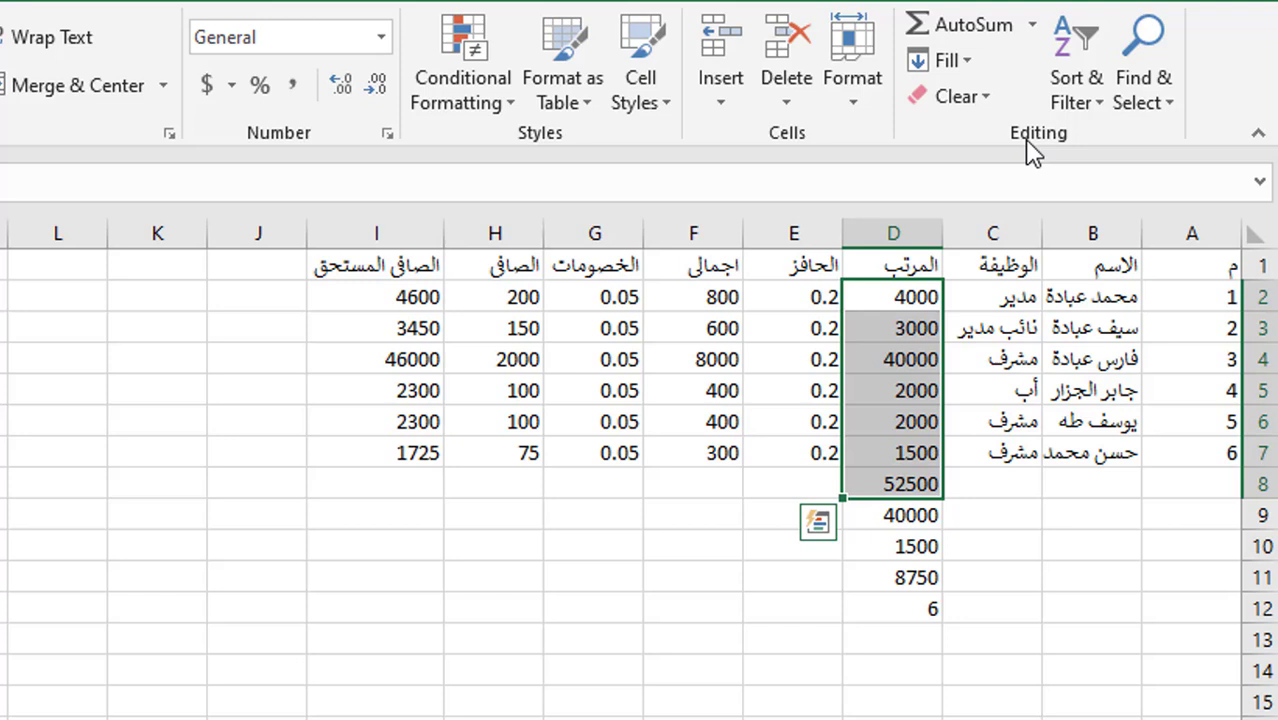
click(912, 604)
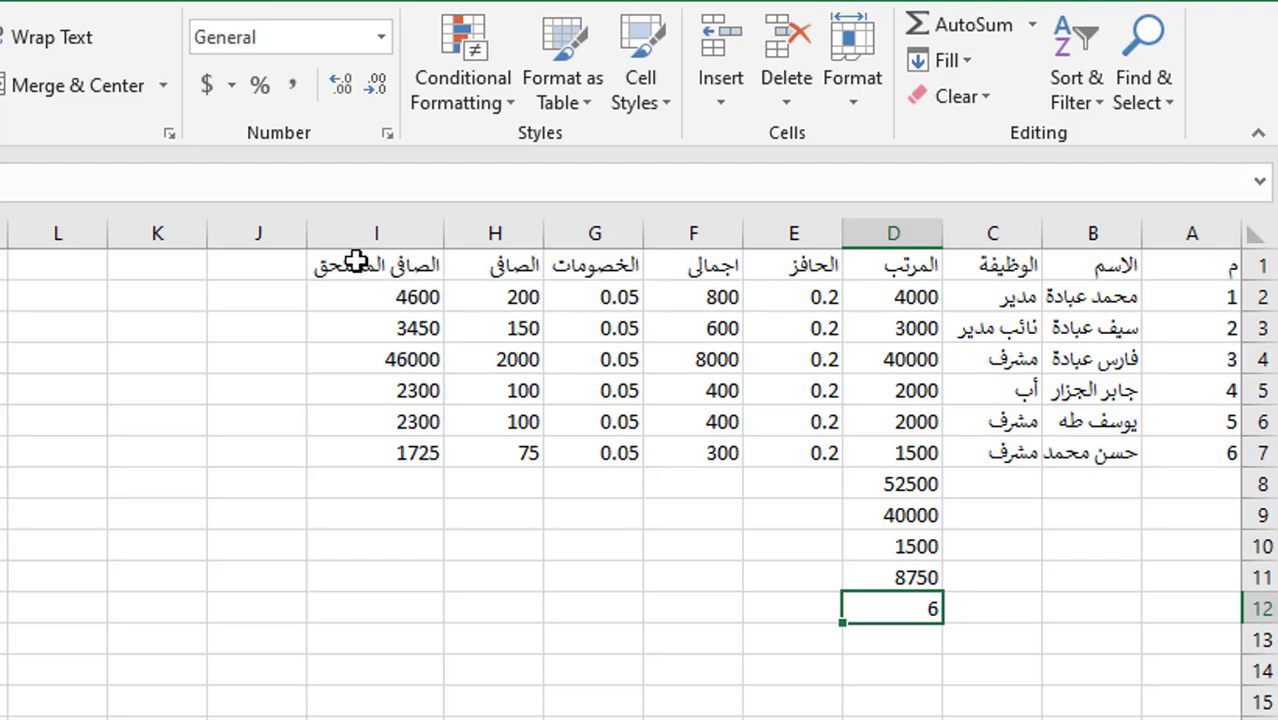
- Select the payroll range A1:I7, header row included
click(357, 262)
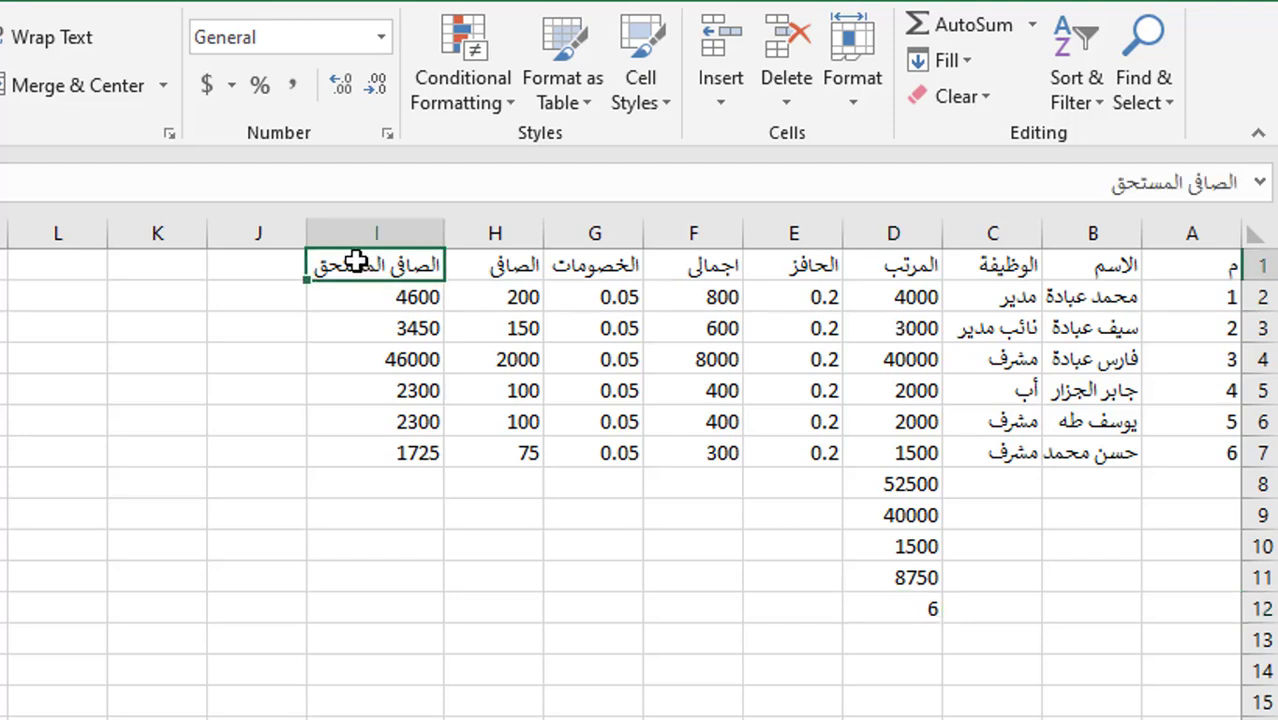
drag(363, 270, 632, 452)
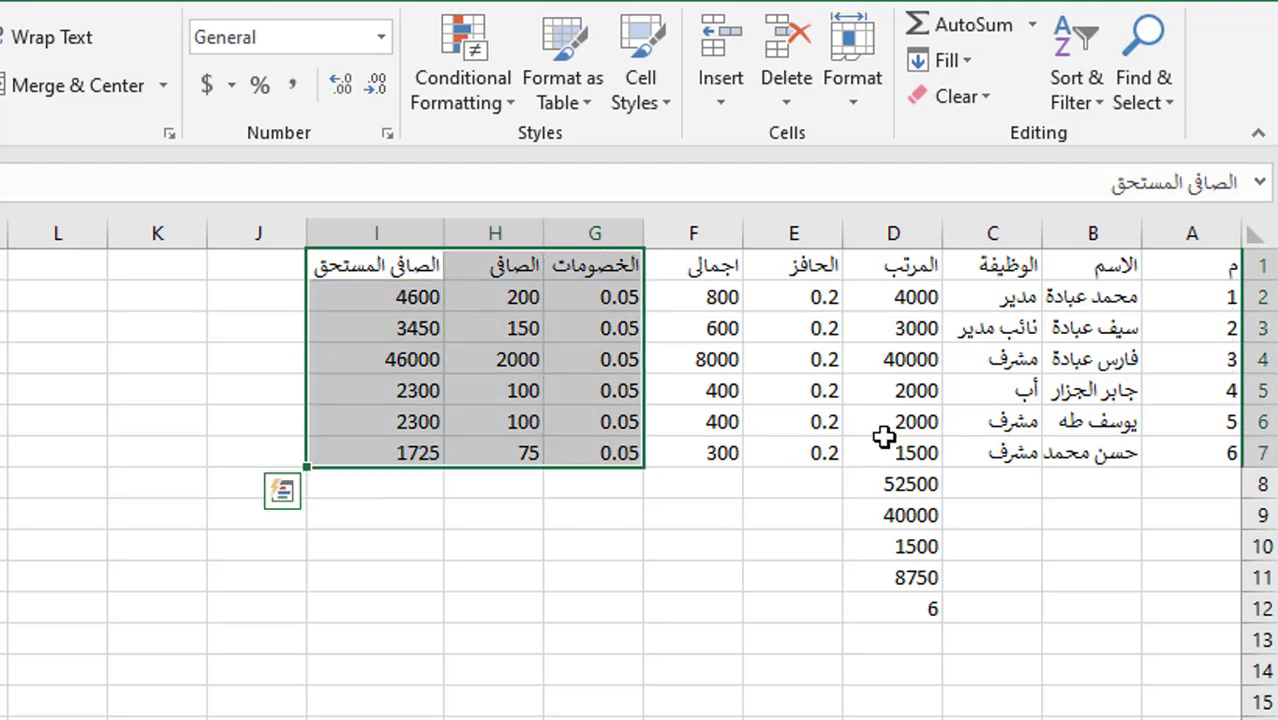
click(1264, 262)
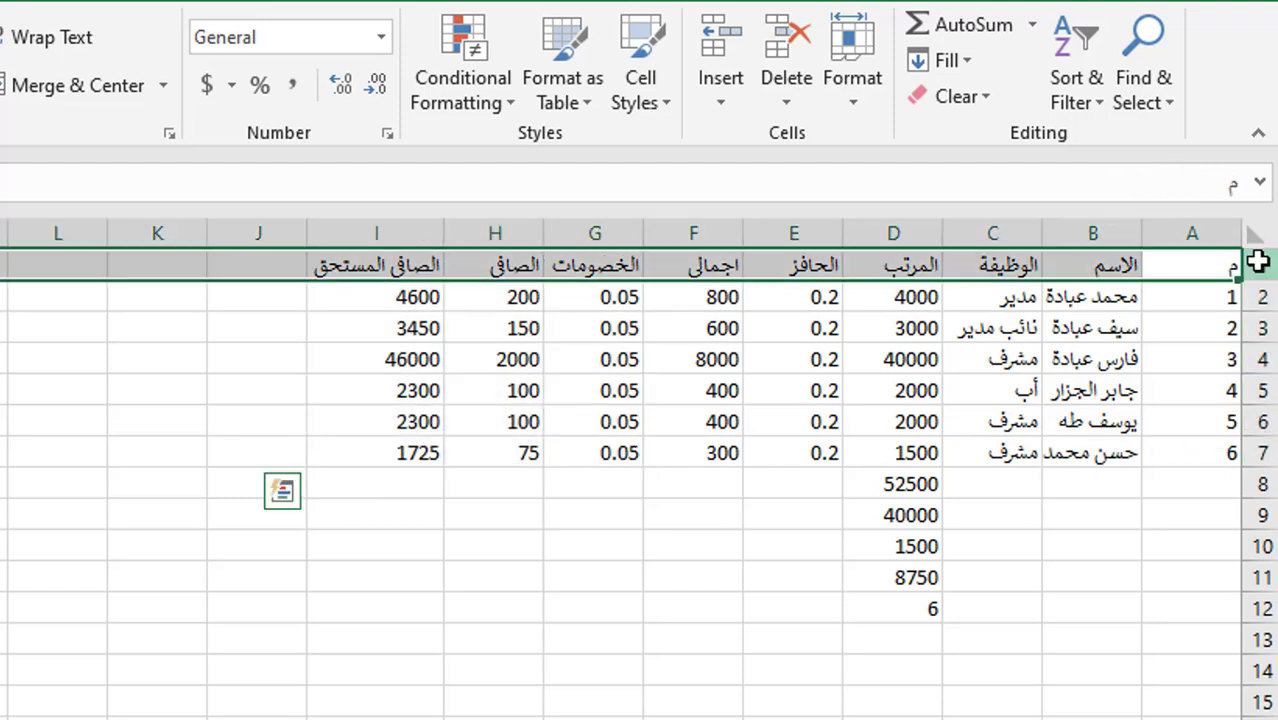
click(1182, 265)
click(998, 326)
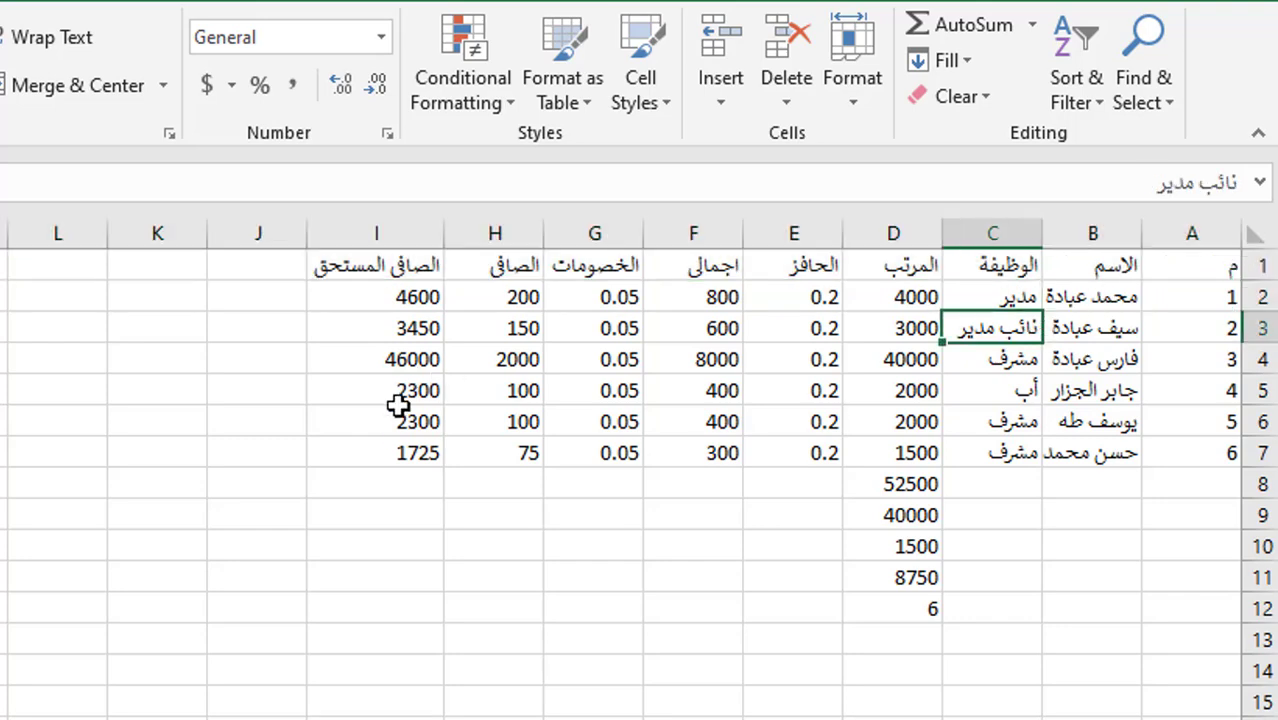
shift+click(397, 457)
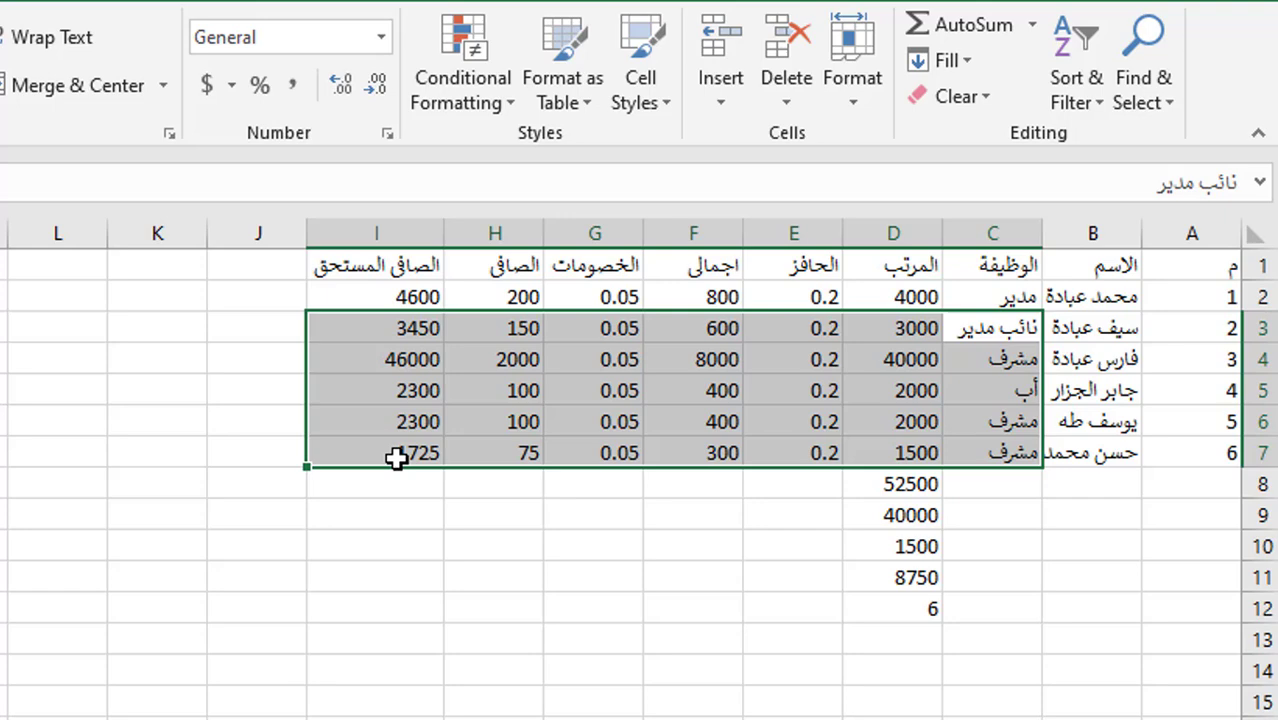
click(1190, 272)
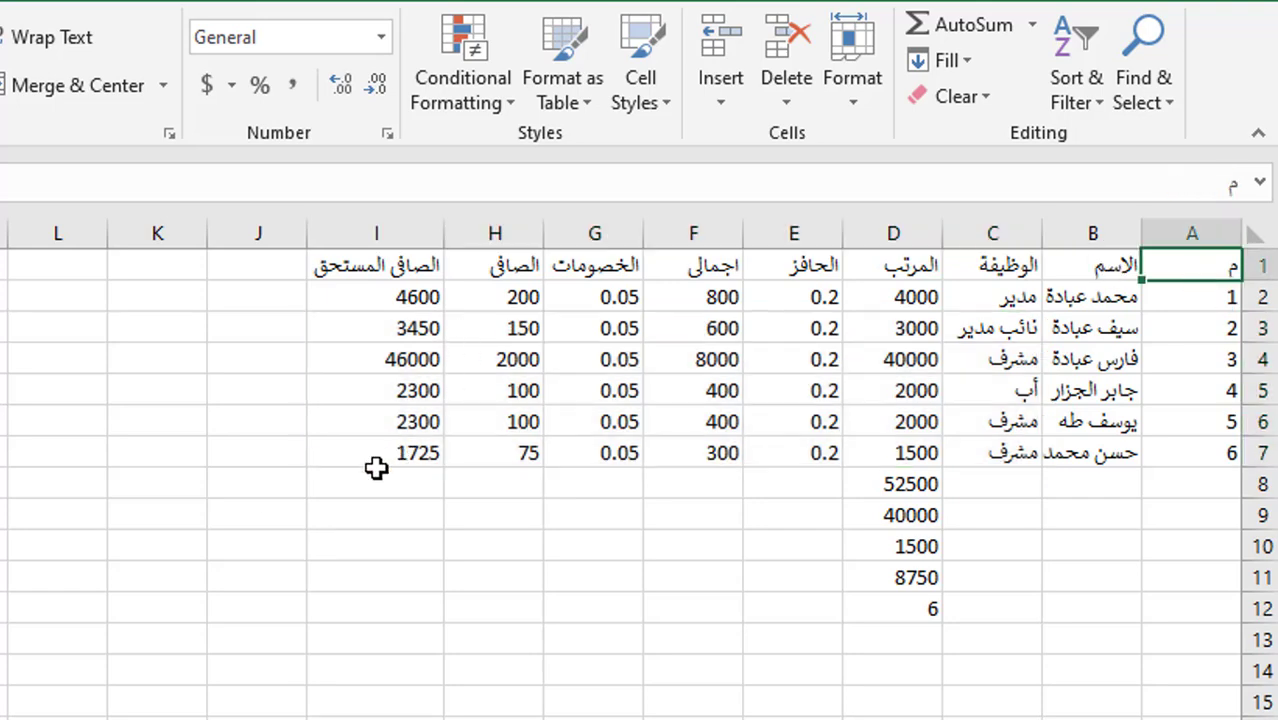
shift+click(399, 449)
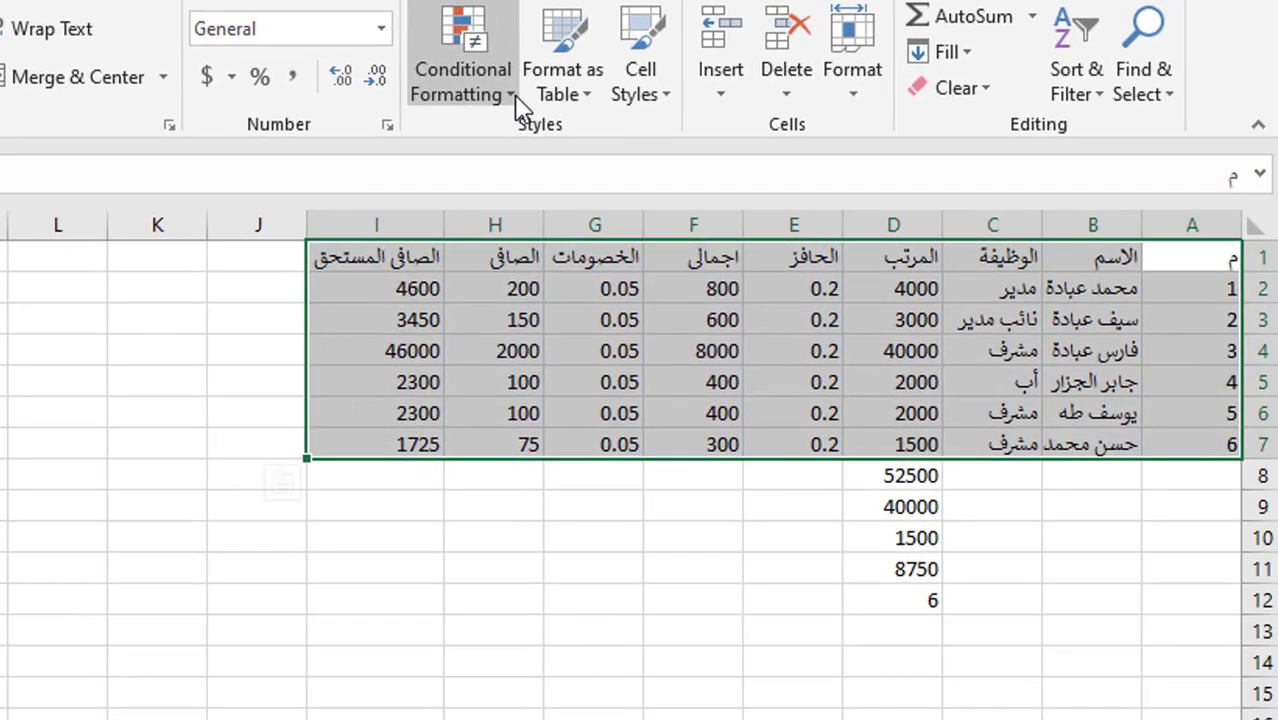
- Format F8:F9 as a blue Medium-style table headed Column1
click(515, 96)
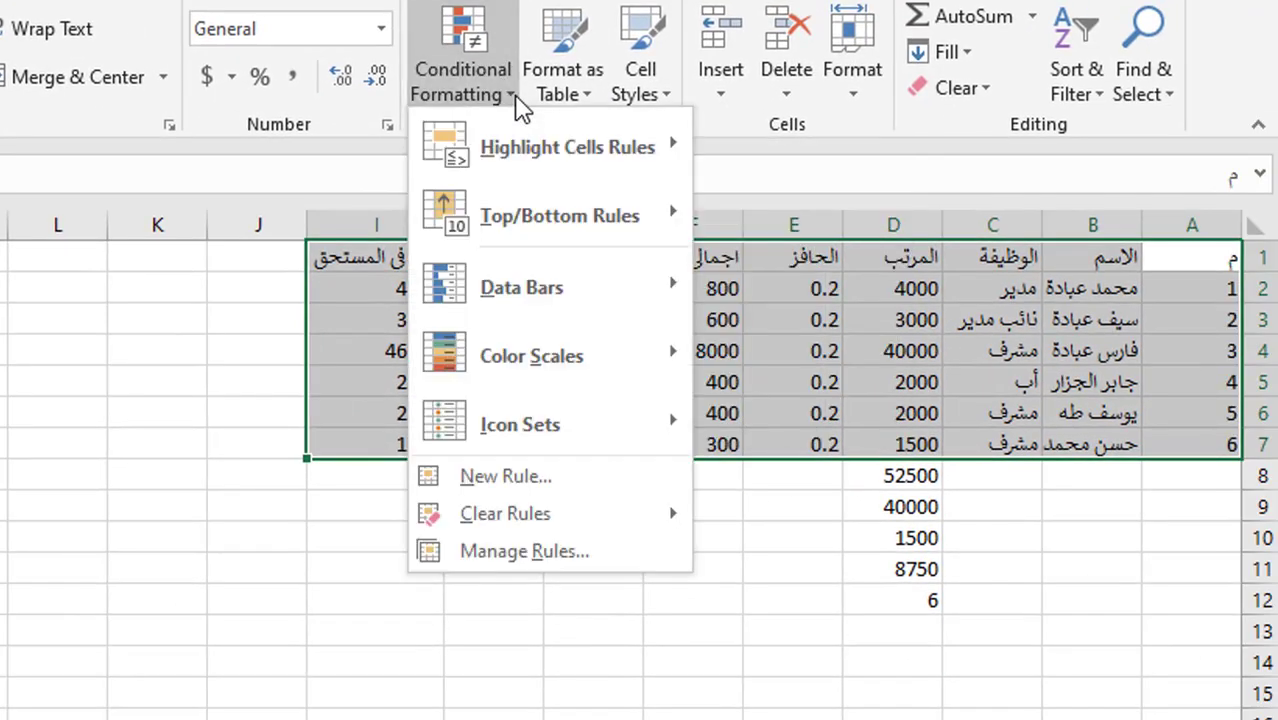
click(515, 96)
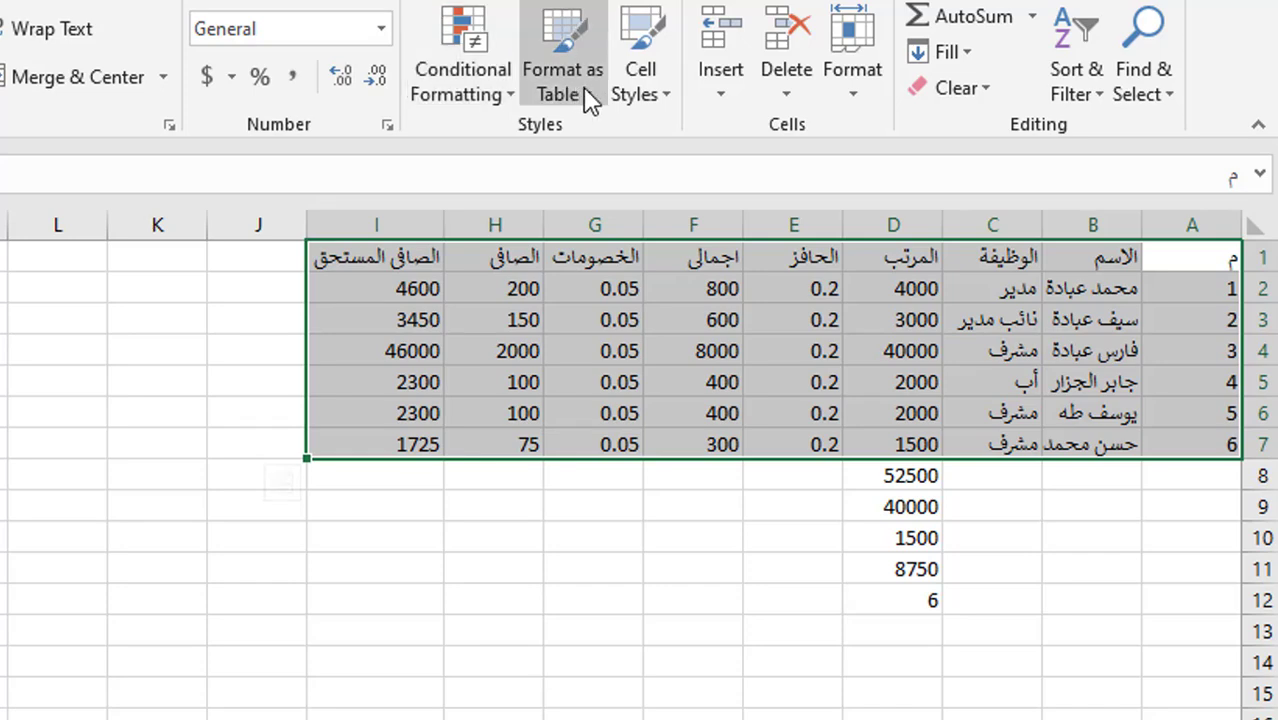
click(580, 36)
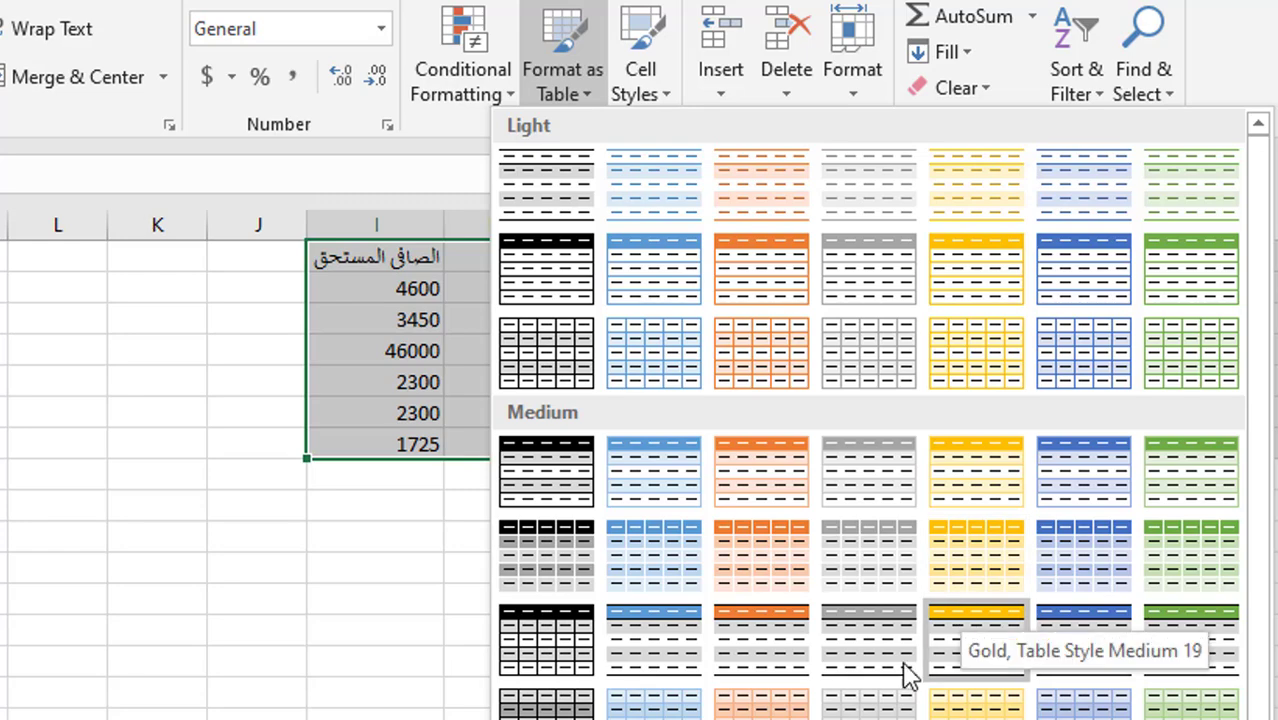
click(690, 472)
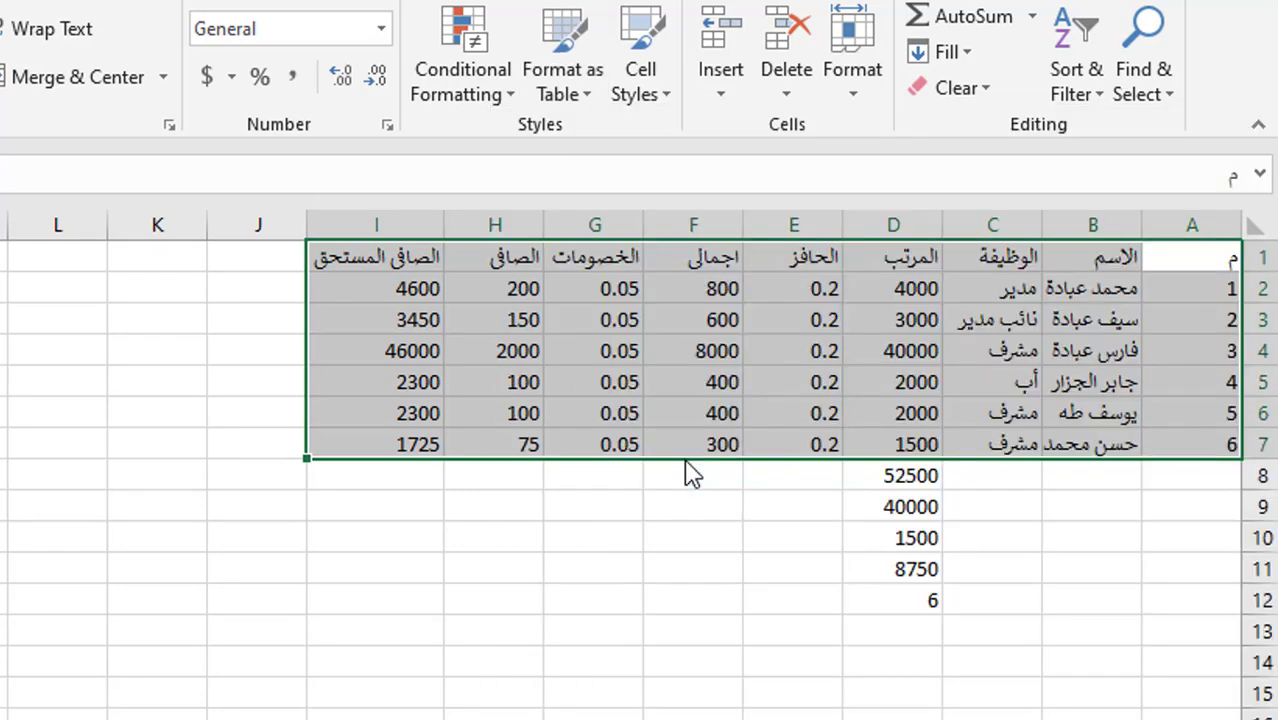
click(690, 472)
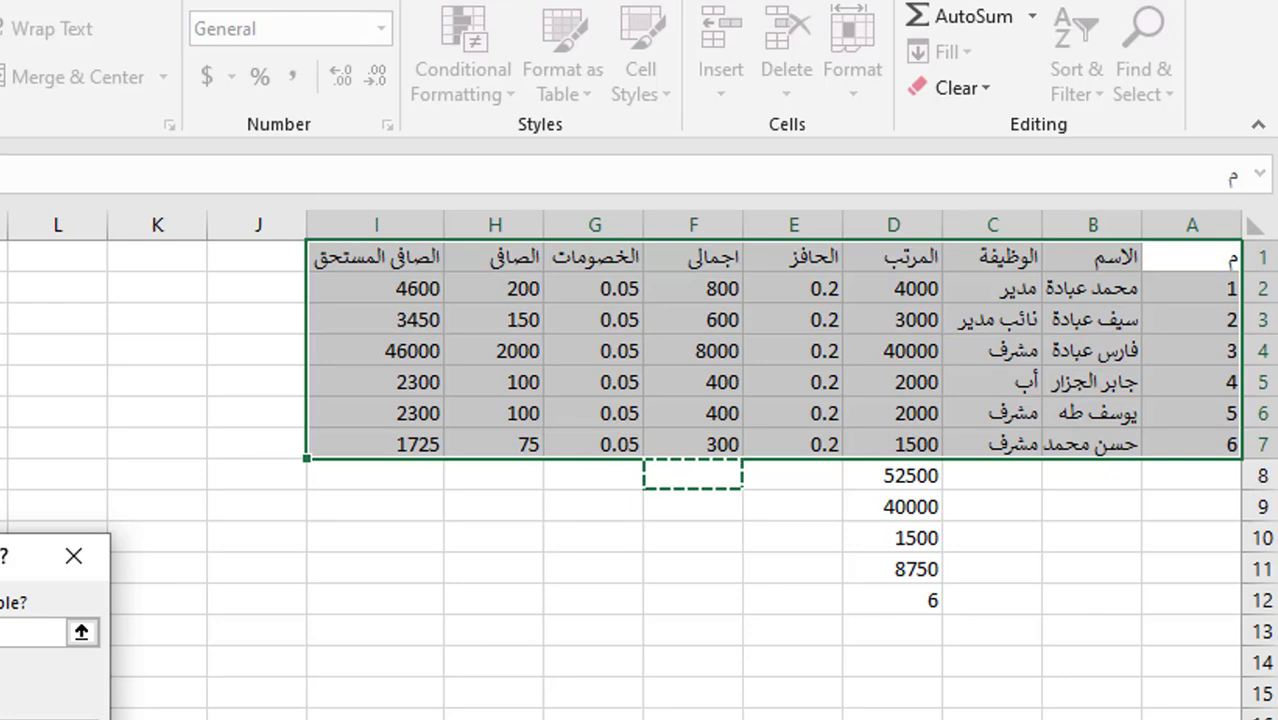
key(Return)
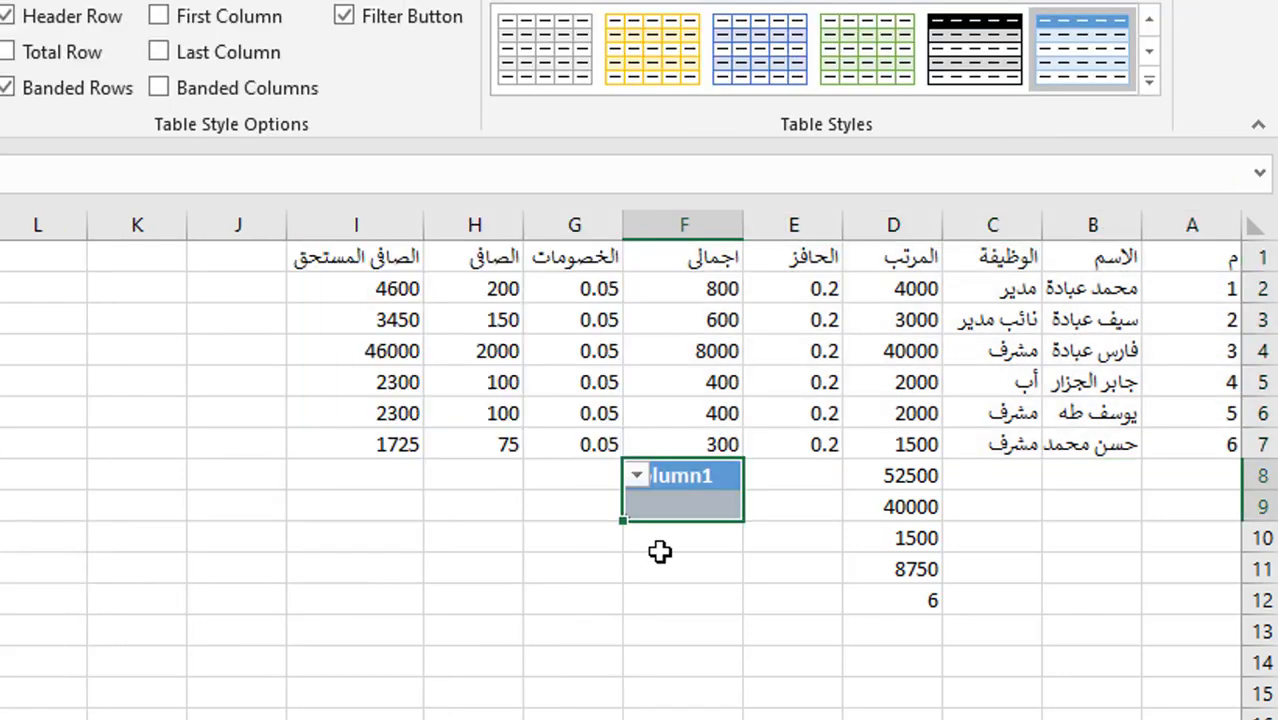
click(490, 576)
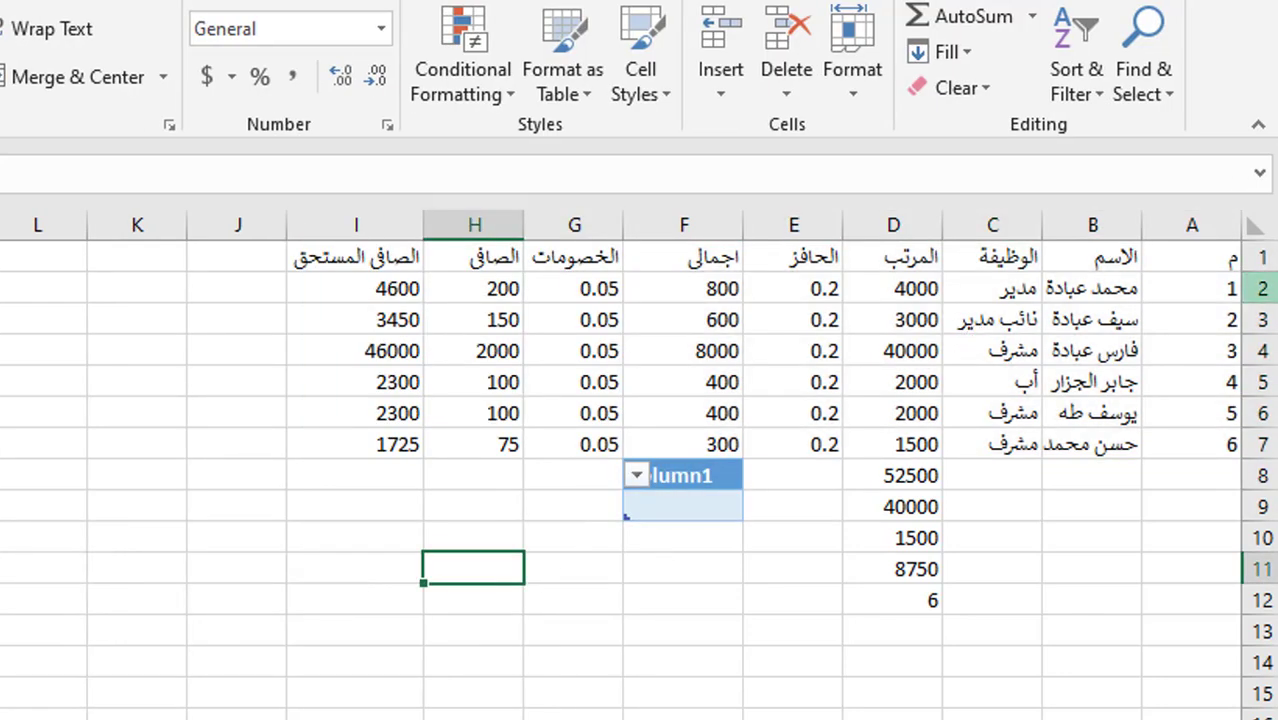
- Format the payroll range A1:I7 as a table with headers
click(1210, 259)
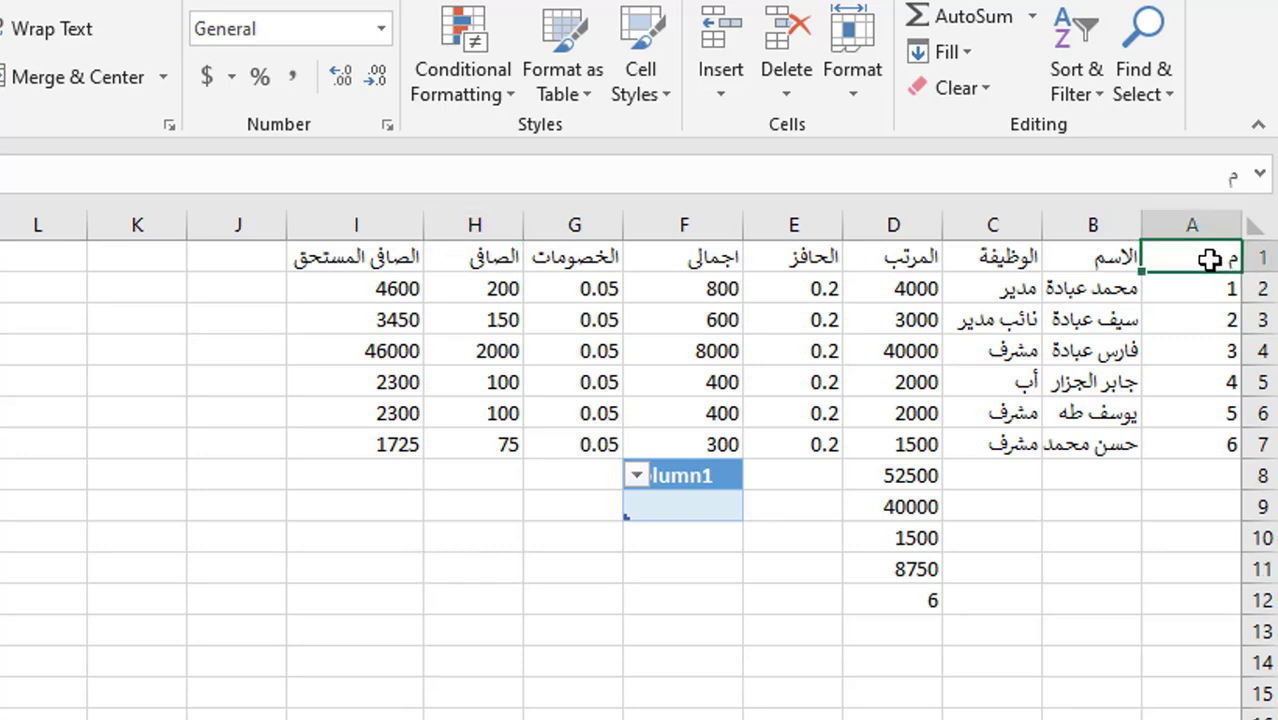
shift+click(395, 443)
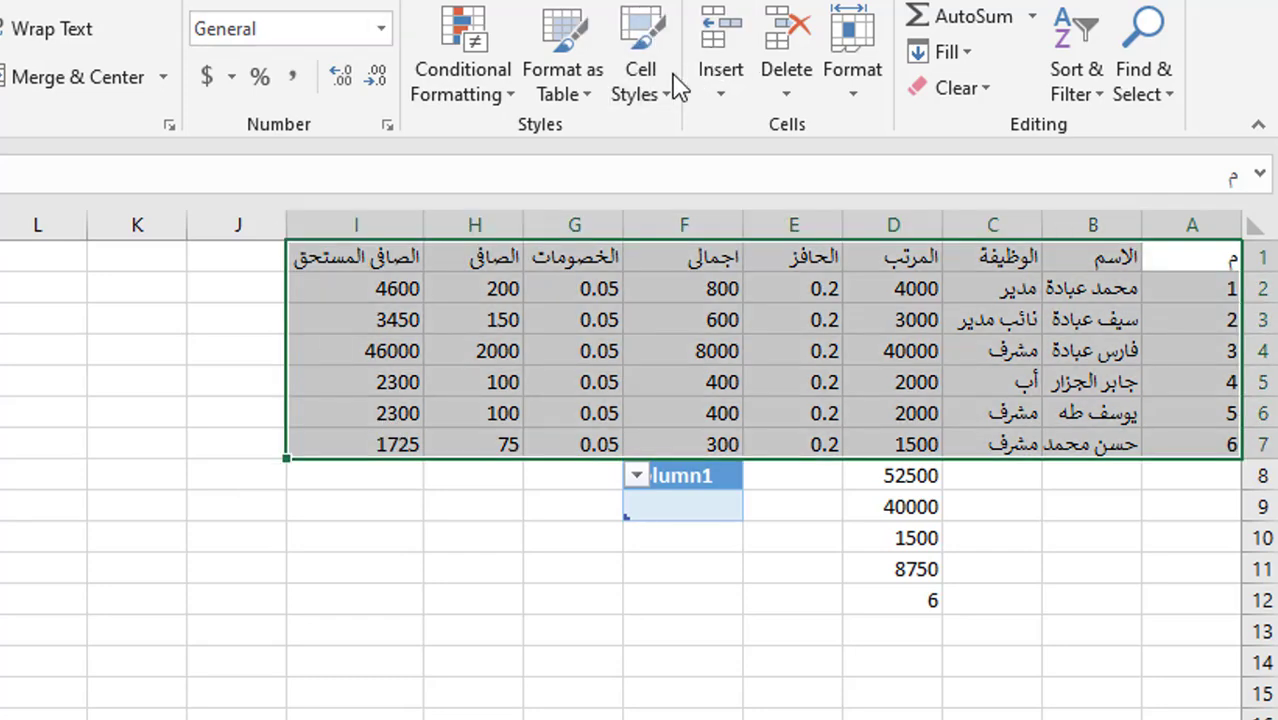
click(598, 104)
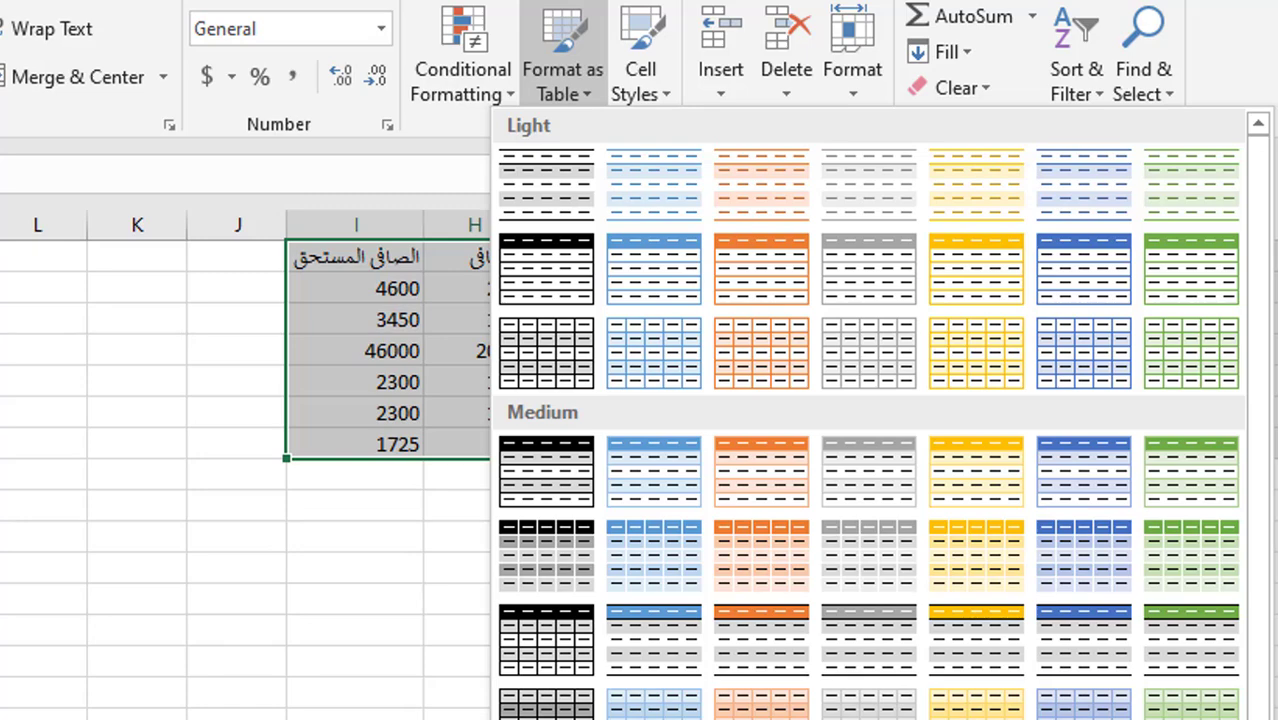
click(654, 712)
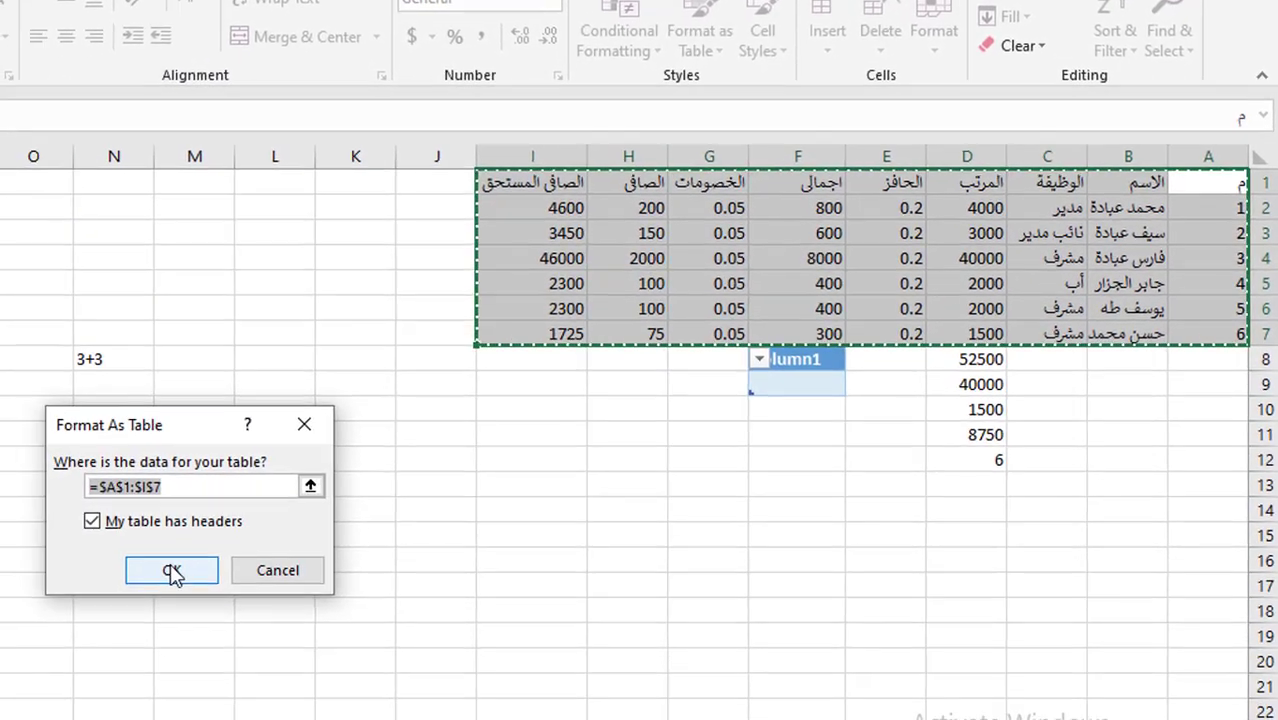
click(172, 572)
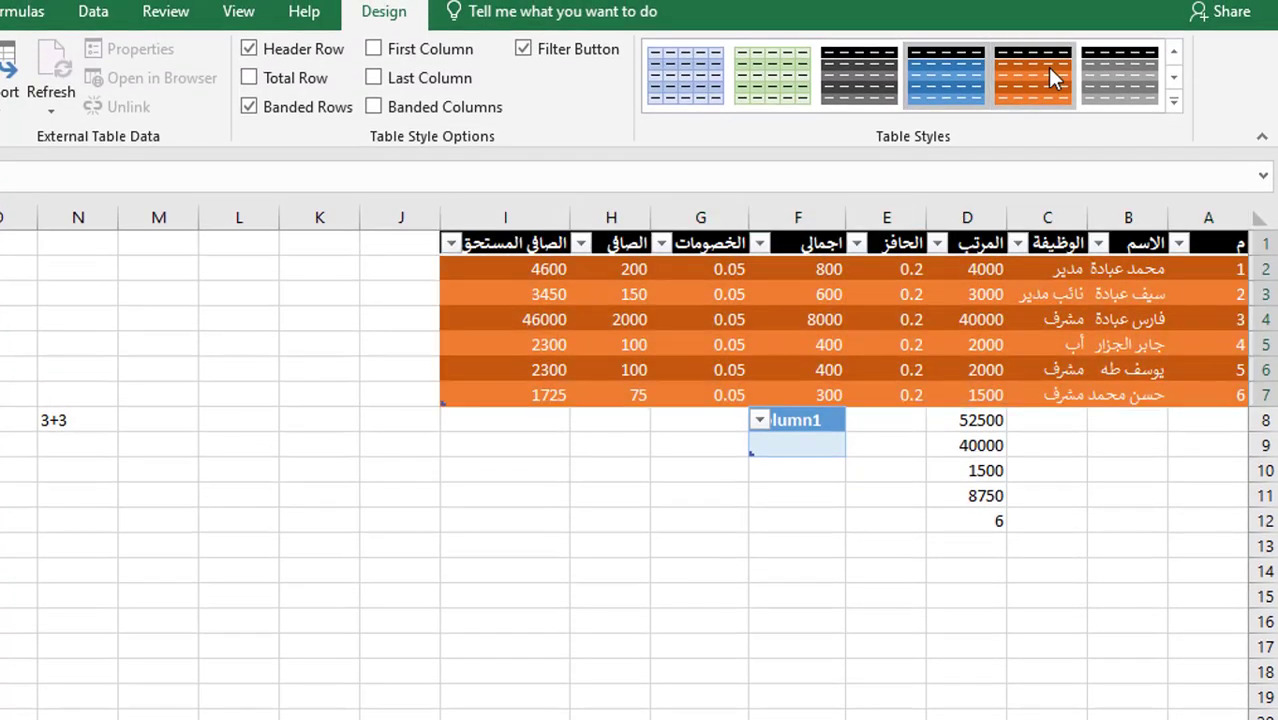
- Restyle the payroll table with the orange Medium table style
click(1050, 78)
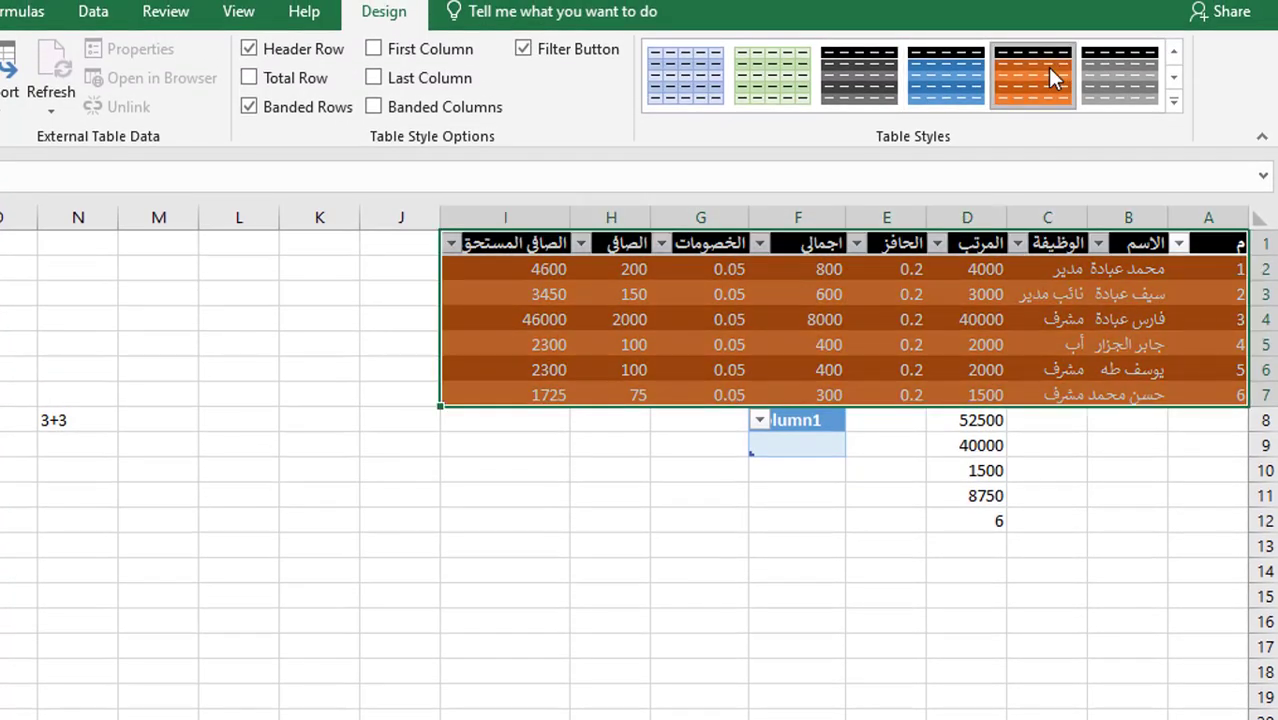
click(1138, 97)
click(1168, 102)
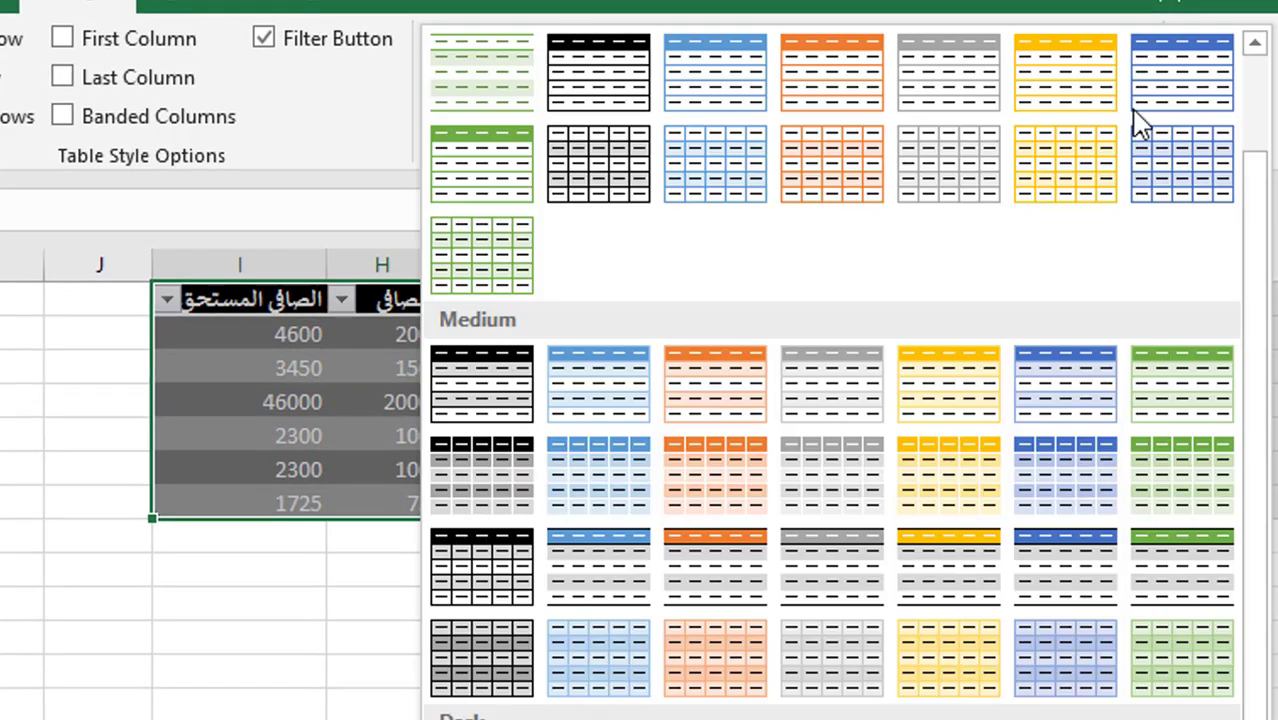
click(750, 577)
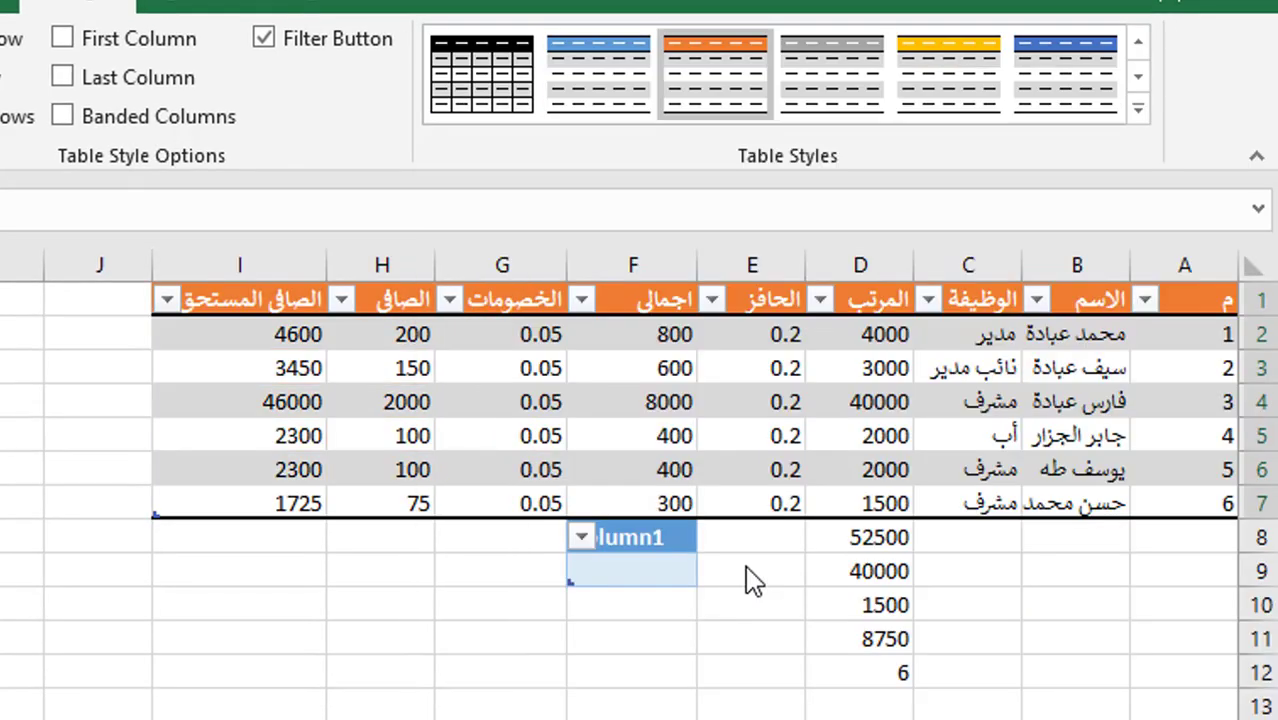
click(871, 352)
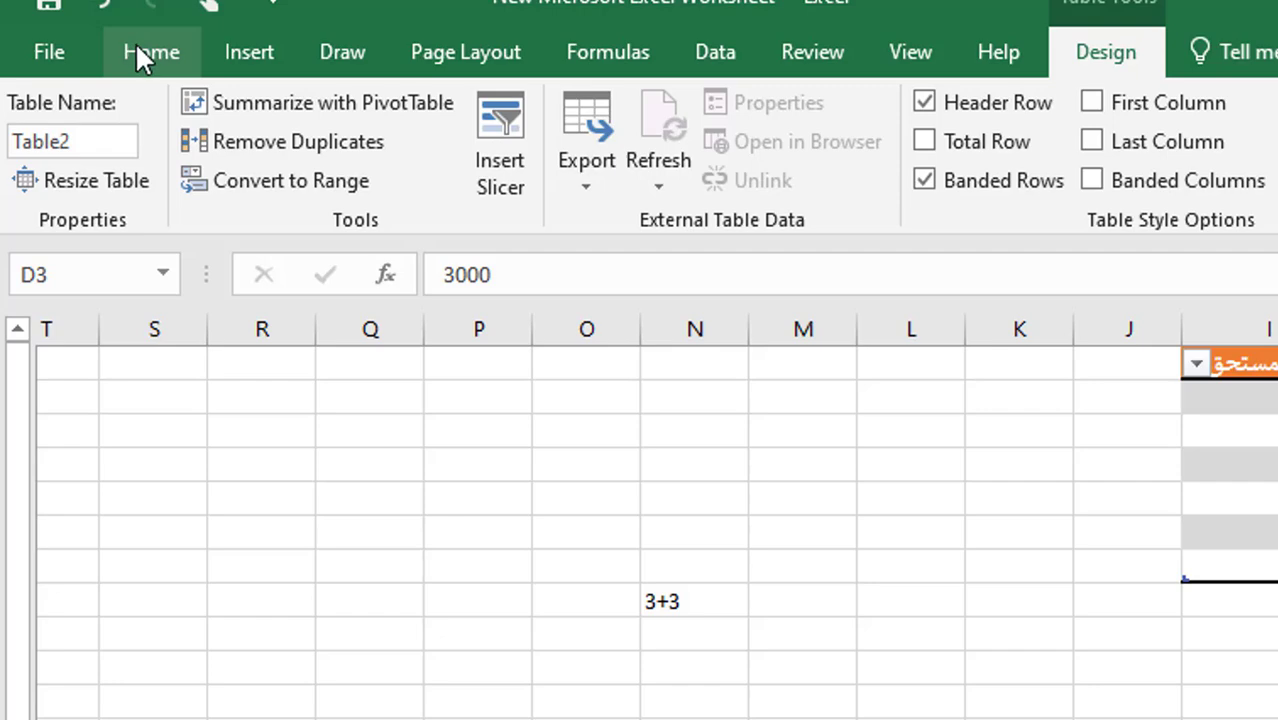
- Centre-align all headers and values in the payroll table A1:I7
click(140, 50)
click(684, 172)
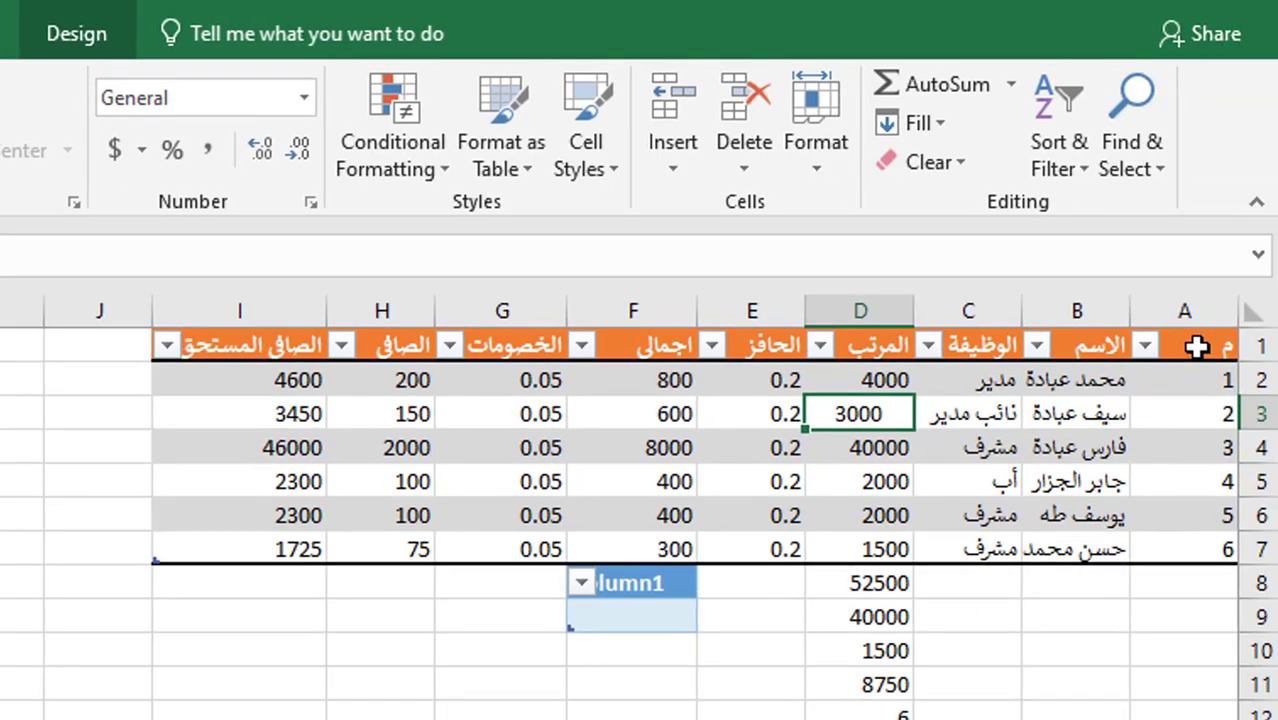
click(1197, 346)
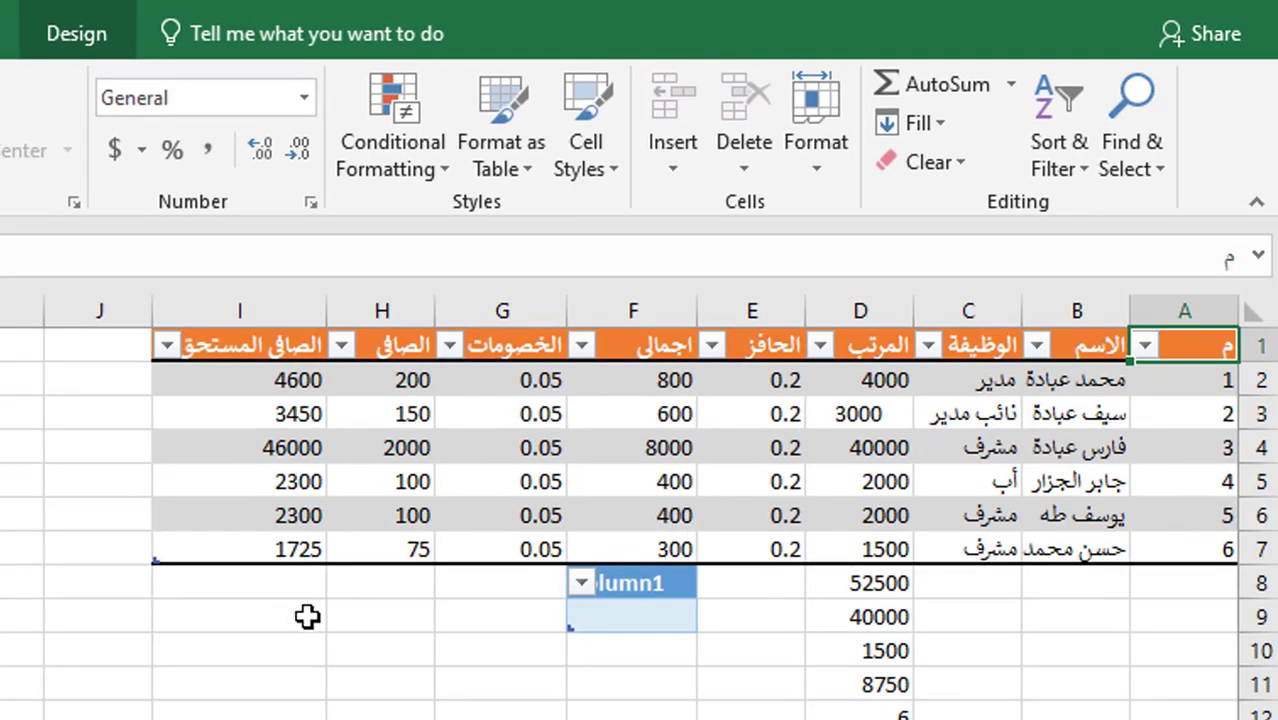
shift+click(246, 547)
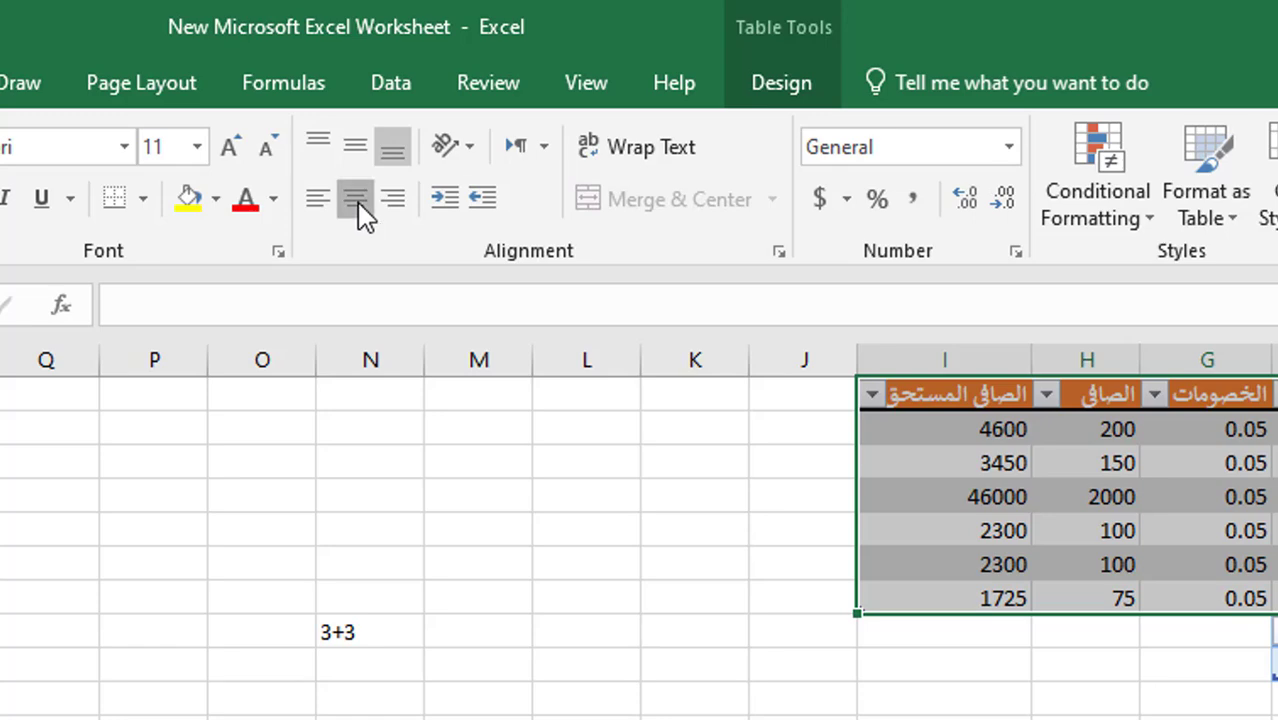
click(362, 214)
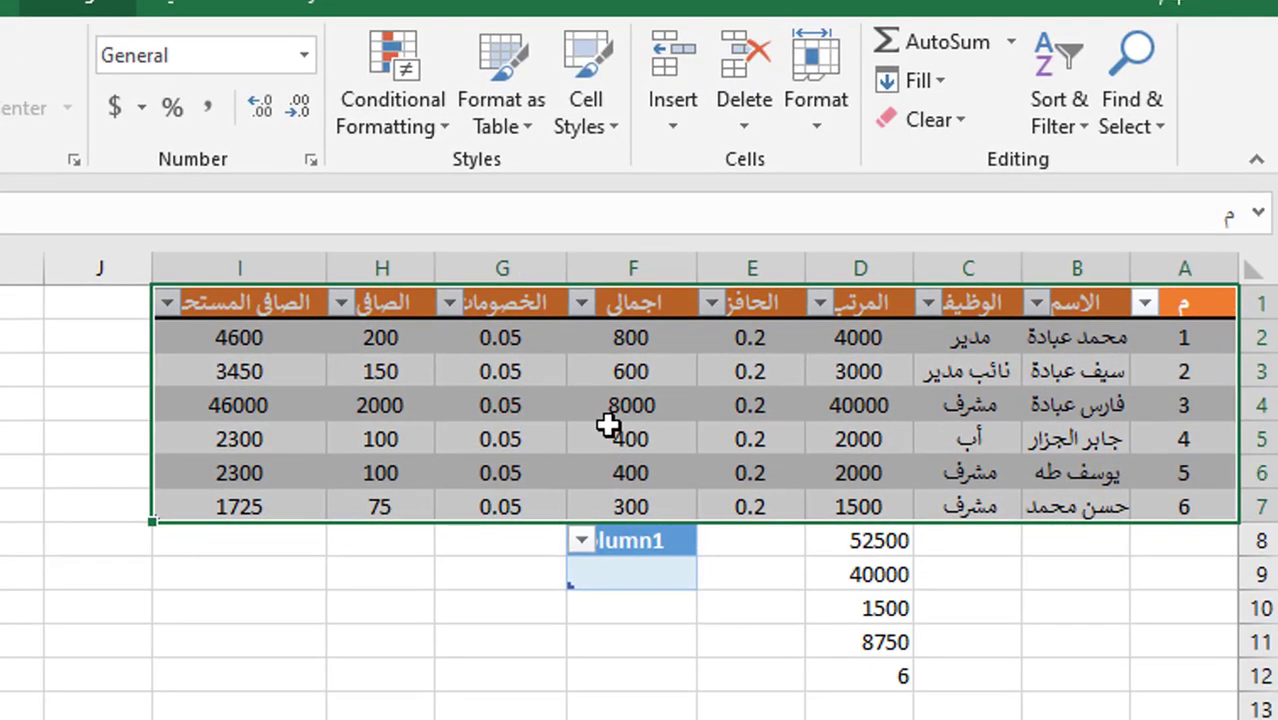
click(608, 425)
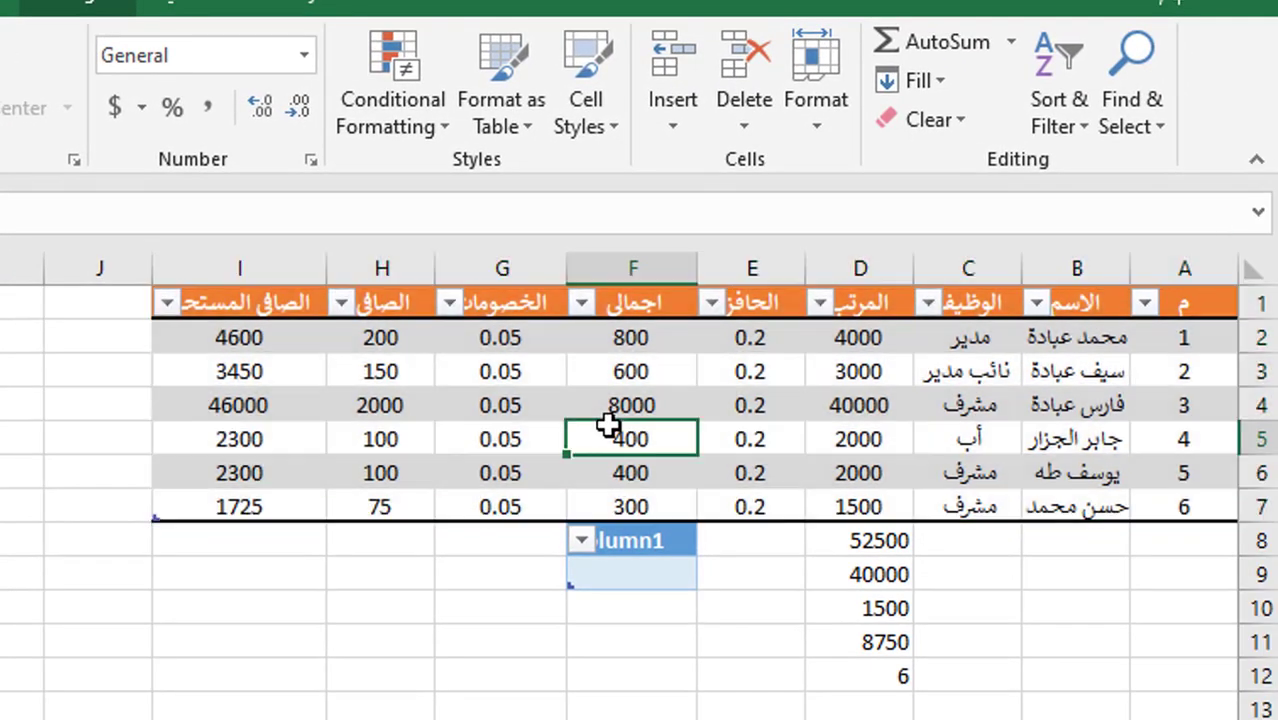